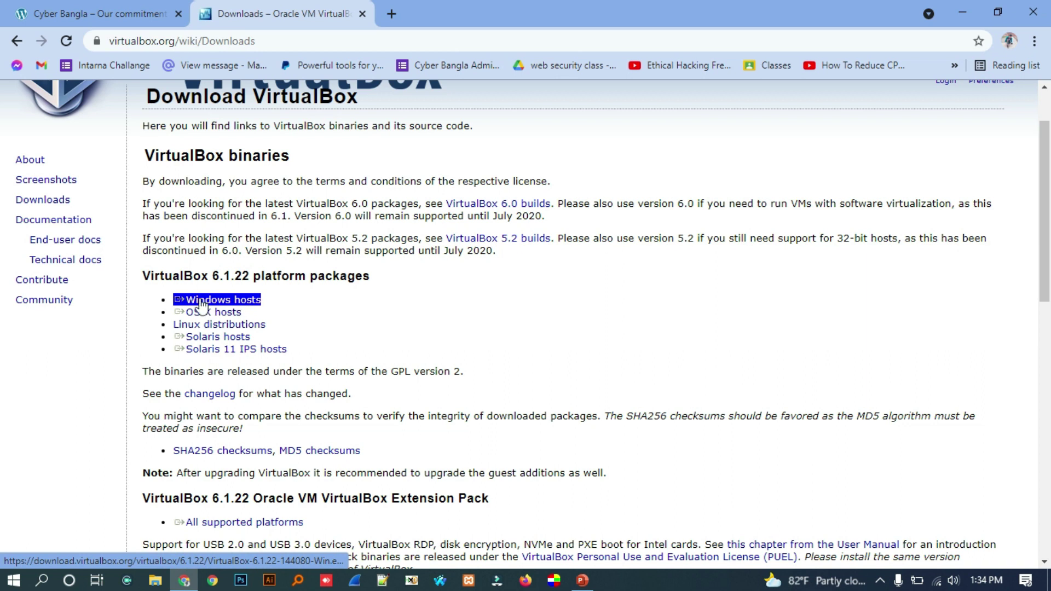
- Start the VirtualBox Windows hosts download, cancel it, and close the downloads bar
click(201, 305)
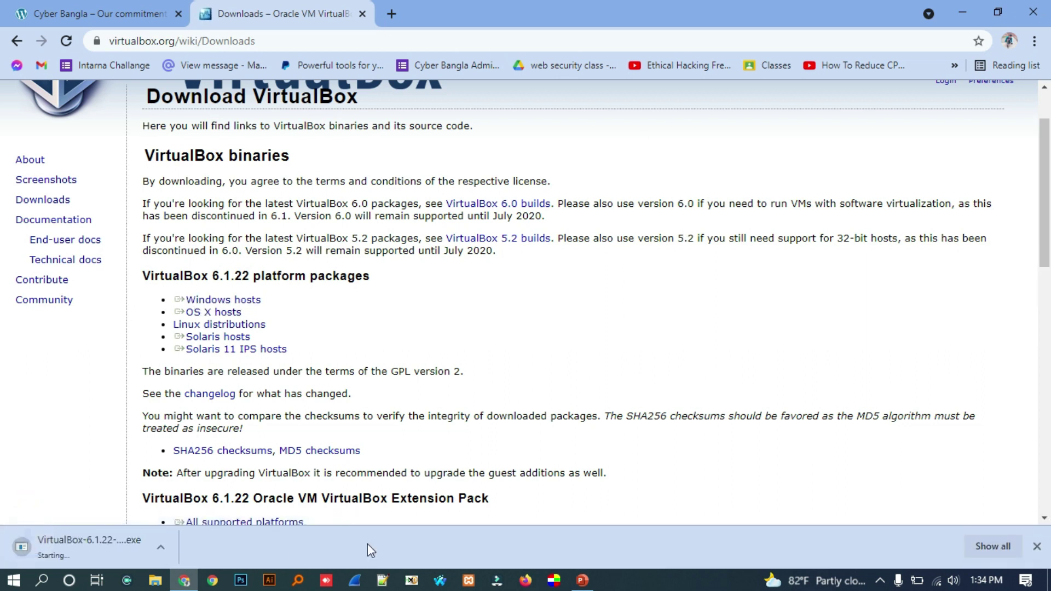
click(163, 545)
click(215, 520)
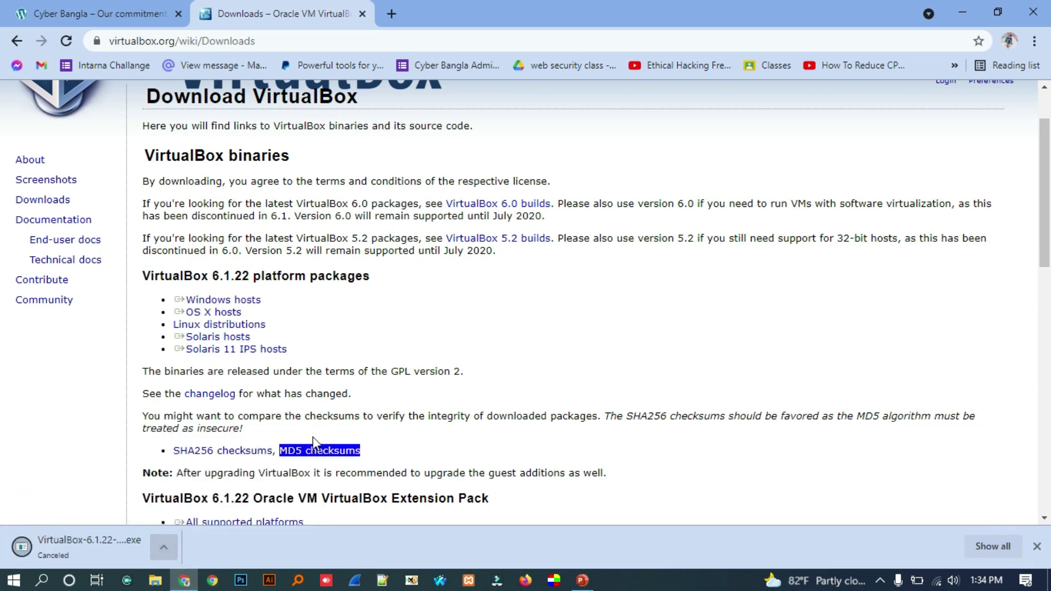
click(1036, 546)
- Download the VirtualBox 6.1.22 Extension Pack for all supported platforms
scroll(137, 291, down, 4)
scroll(138, 293, up, 3)
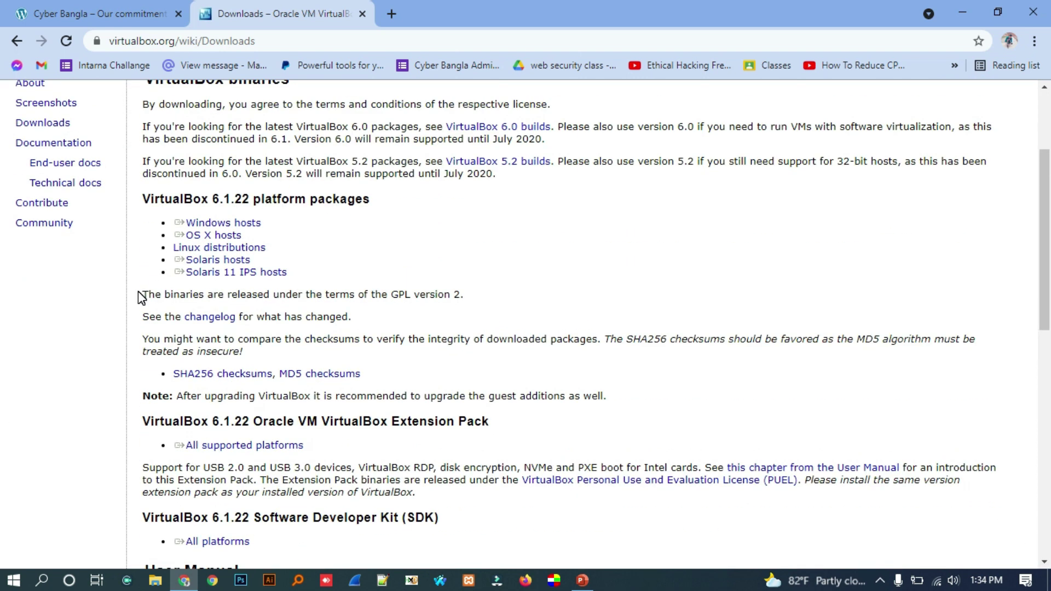
scroll(140, 297, down, 3)
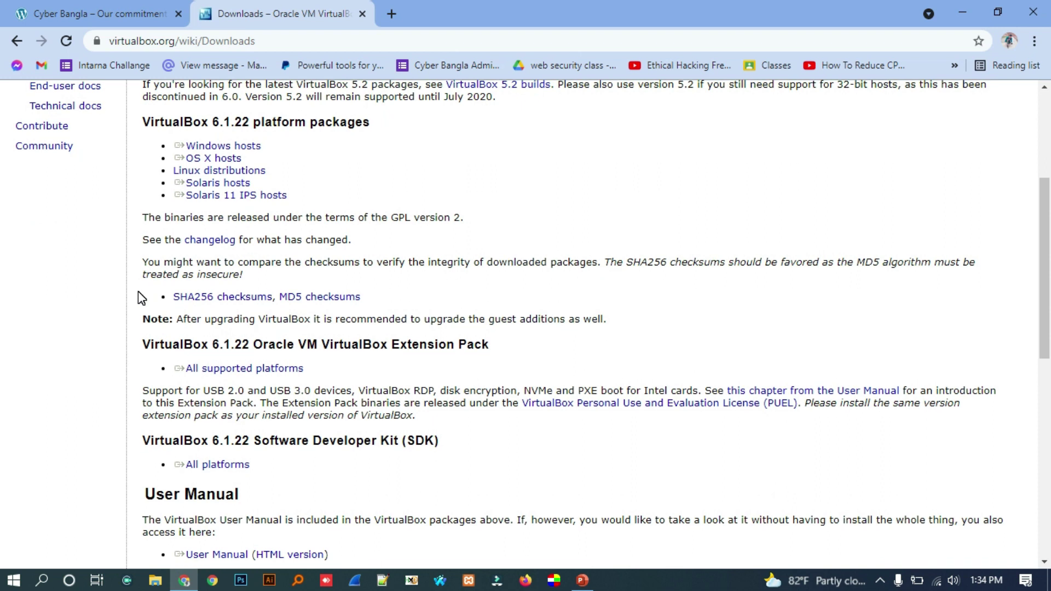
double_click(186, 345)
click(113, 352)
double_click(156, 345)
click(385, 343)
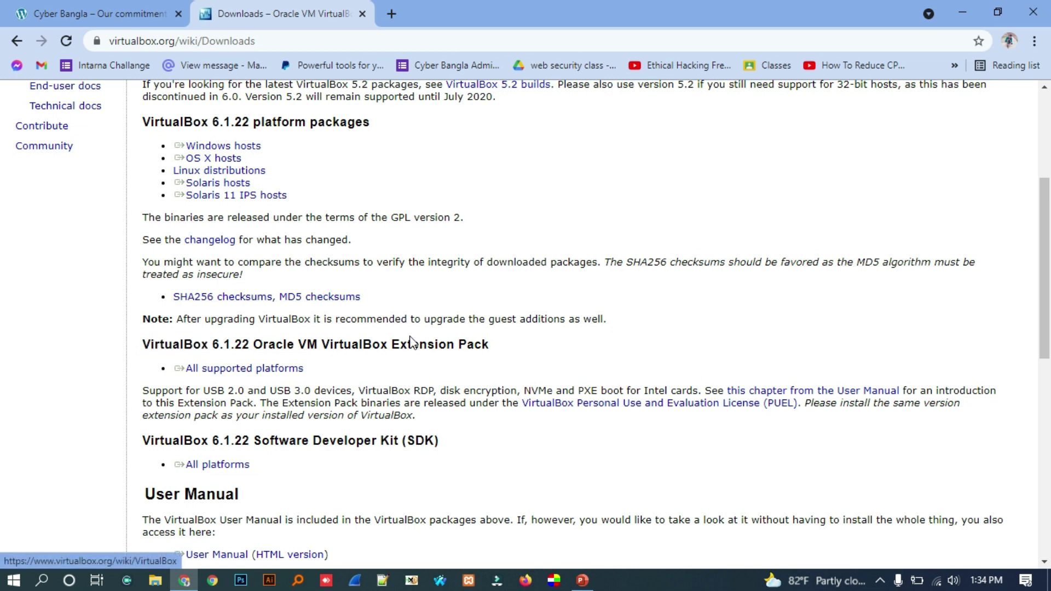
mouse_move(530, 340)
mouse_down()
mouse_move(279, 350)
mouse_move(136, 371)
mouse_move(232, 346)
mouse_move(523, 349)
mouse_up()
click(236, 370)
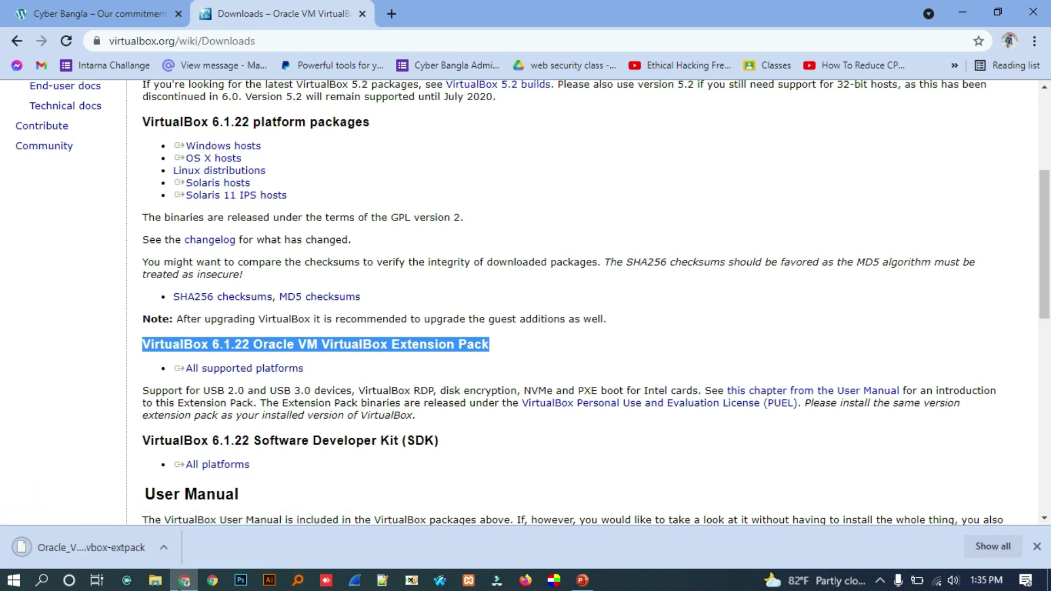
scroll(289, 323, up, 4)
- Search Google for 'kali' in a new tab and open the official kali.org site
click(390, 3)
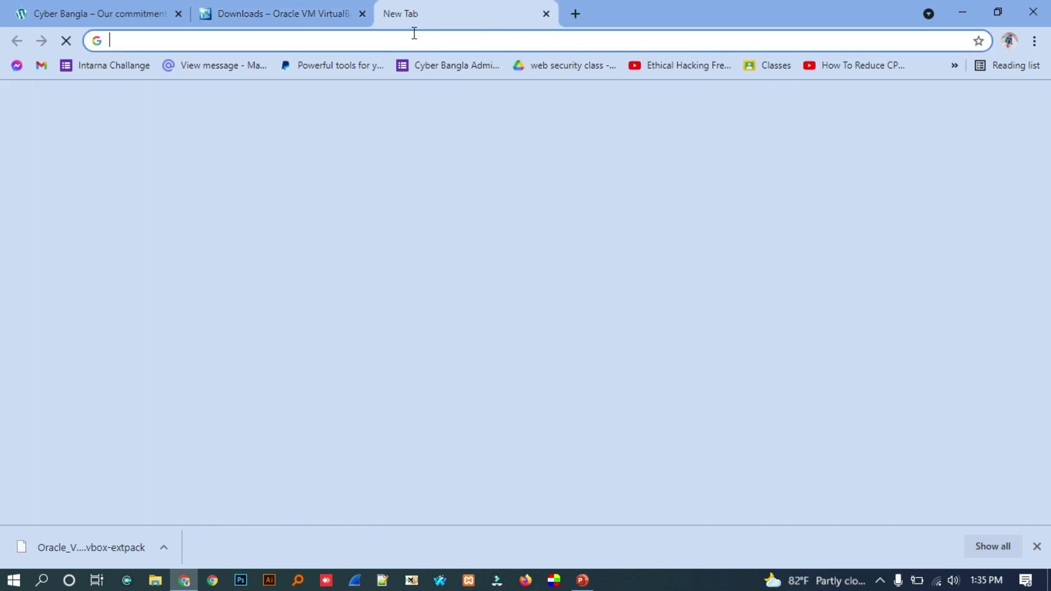
text(kali)
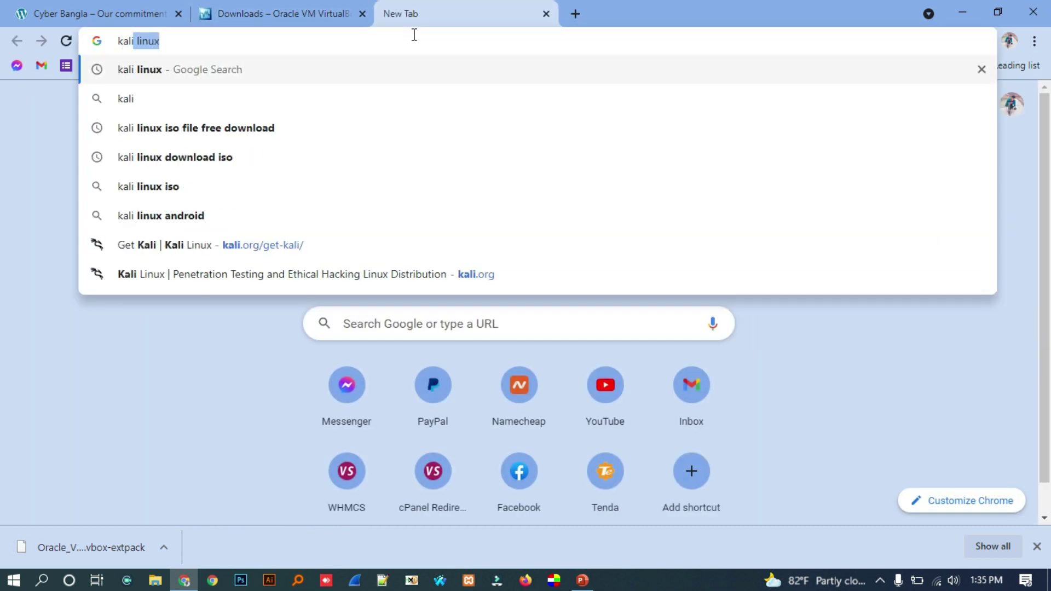
key(Return)
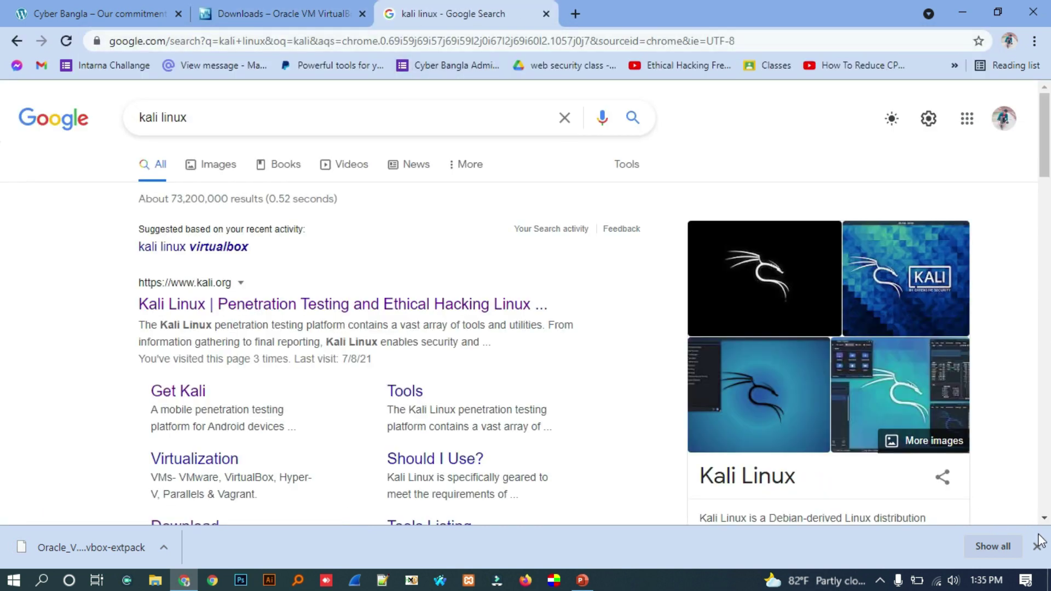
click(1036, 546)
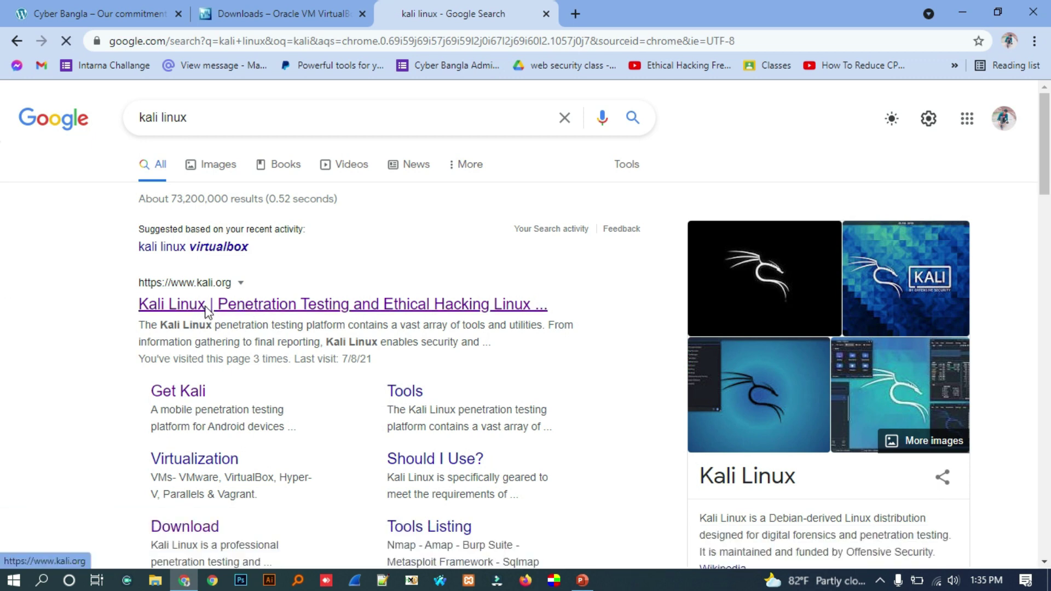
click(203, 307)
- Download the 64-bit Kali 2021.2 Installer image from the Bare Metal section
click(526, 452)
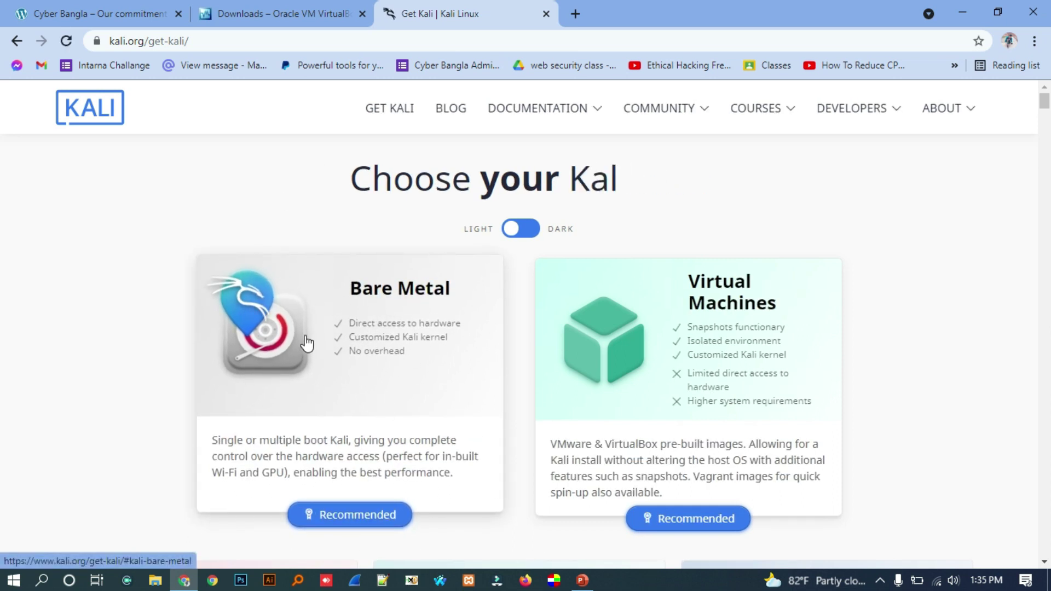
scroll(329, 437, down, 2)
click(329, 437)
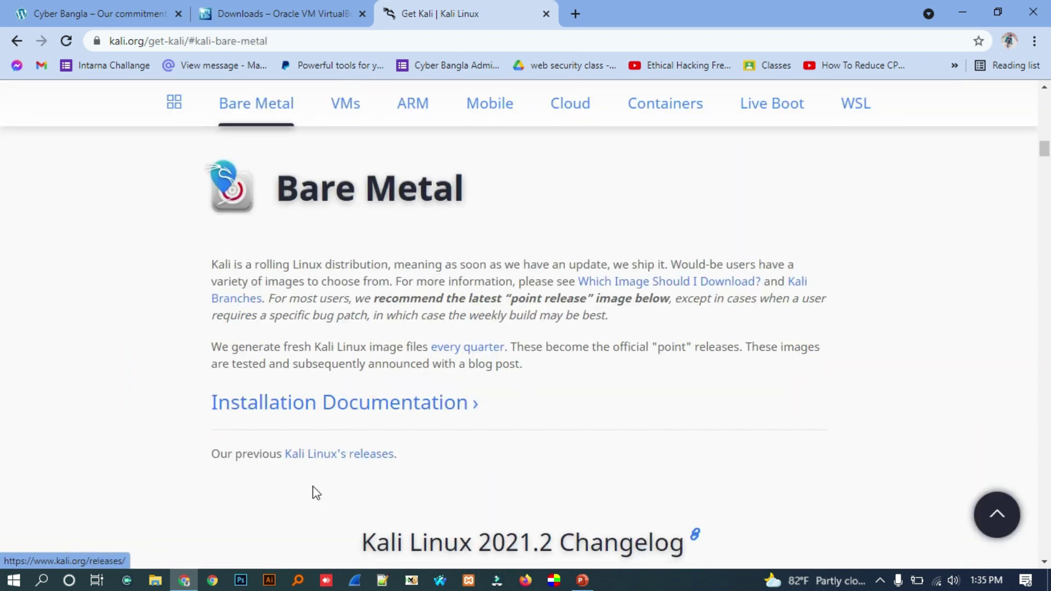
scroll(377, 373, down, 6)
scroll(377, 374, down, 4)
scroll(387, 366, up, 3)
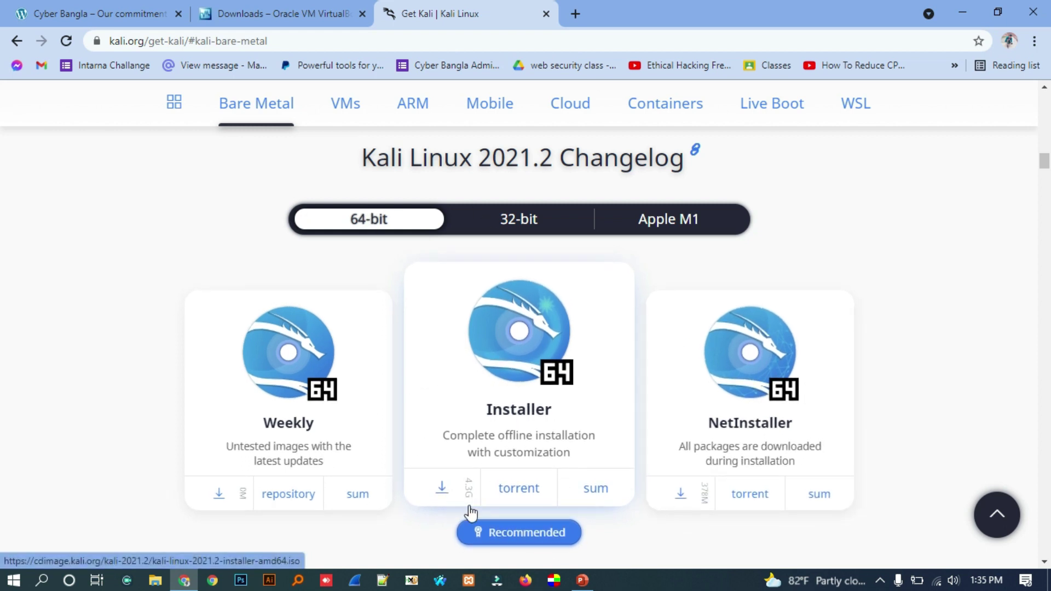
click(508, 222)
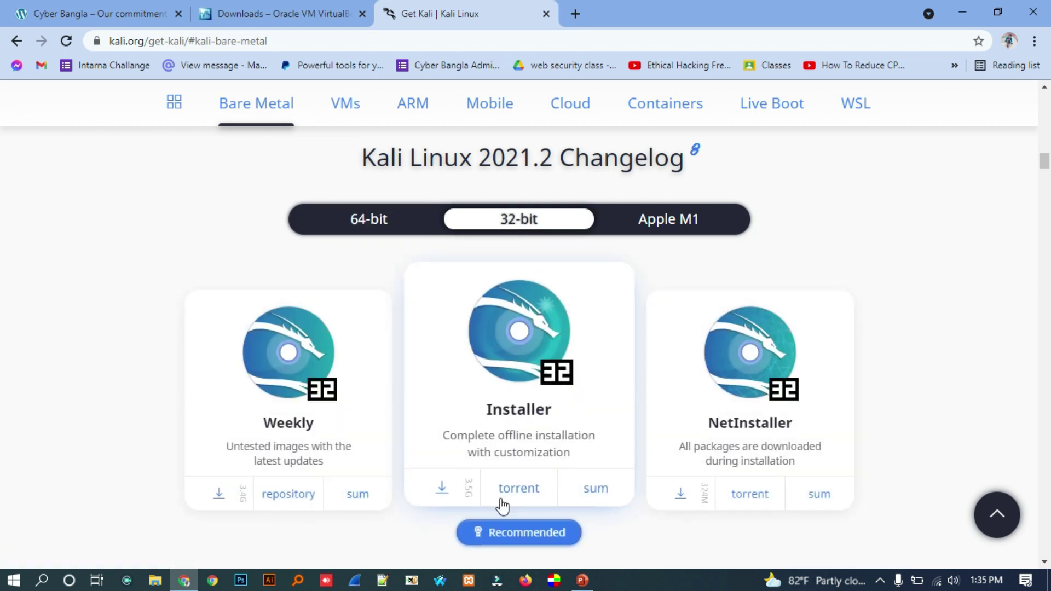
click(358, 219)
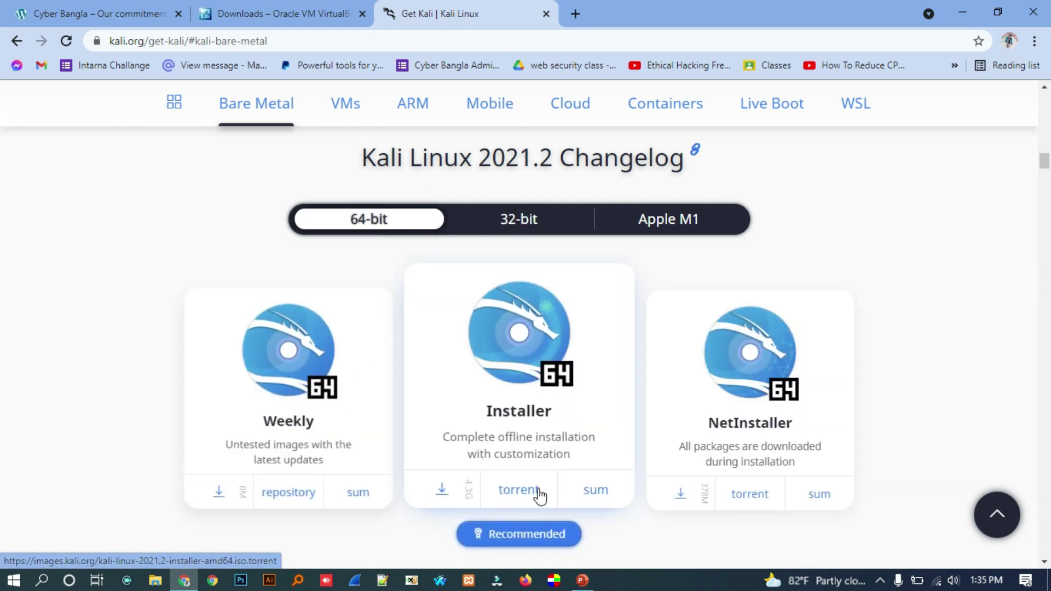
click(441, 492)
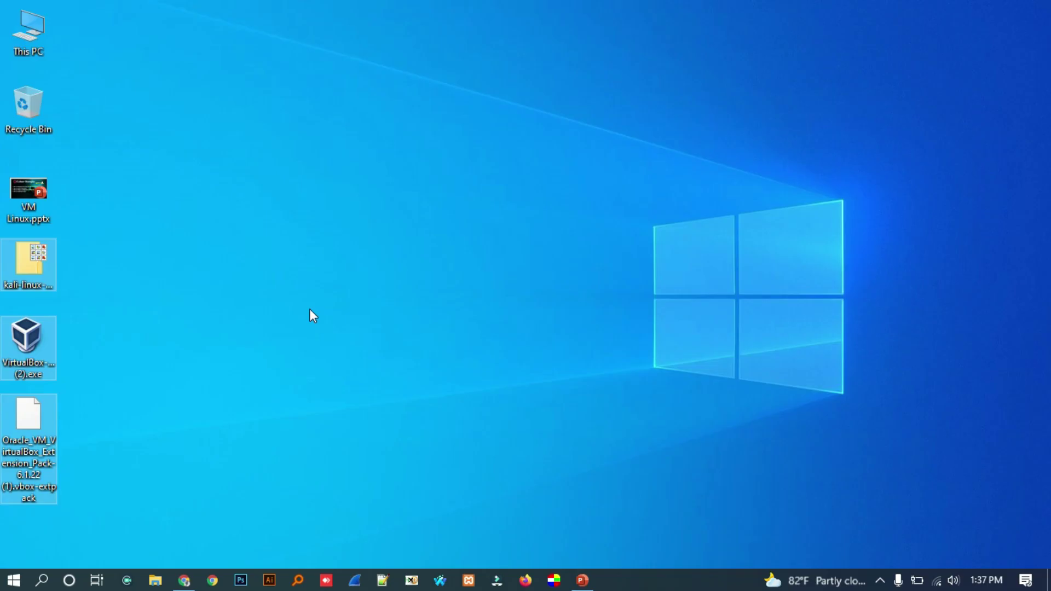
- Launch the VirtualBox 6.1.22 installer and keep the default install location
double_click(34, 346)
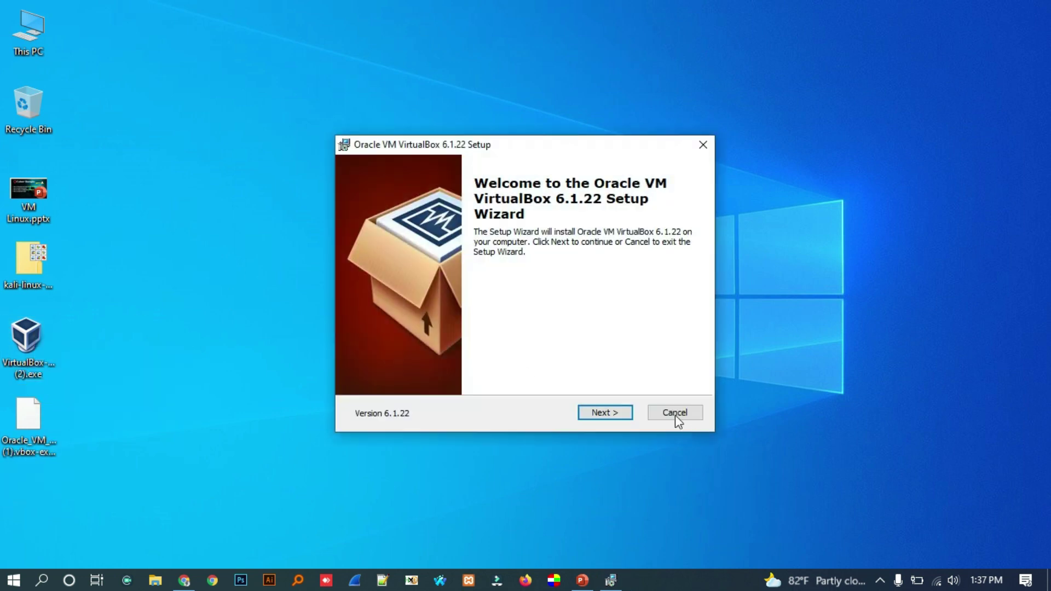
click(597, 416)
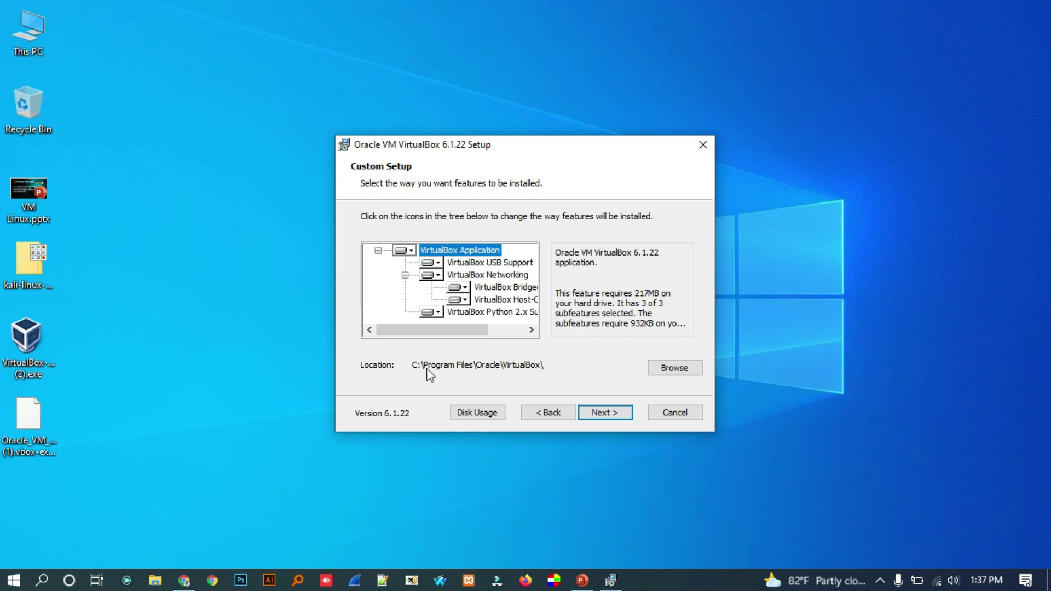
click(688, 372)
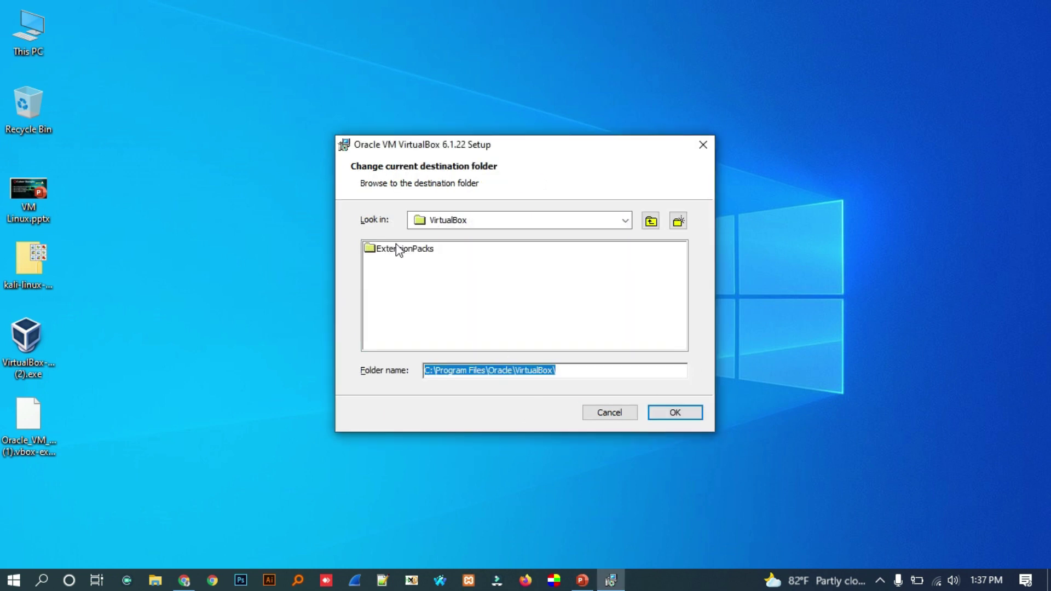
click(546, 222)
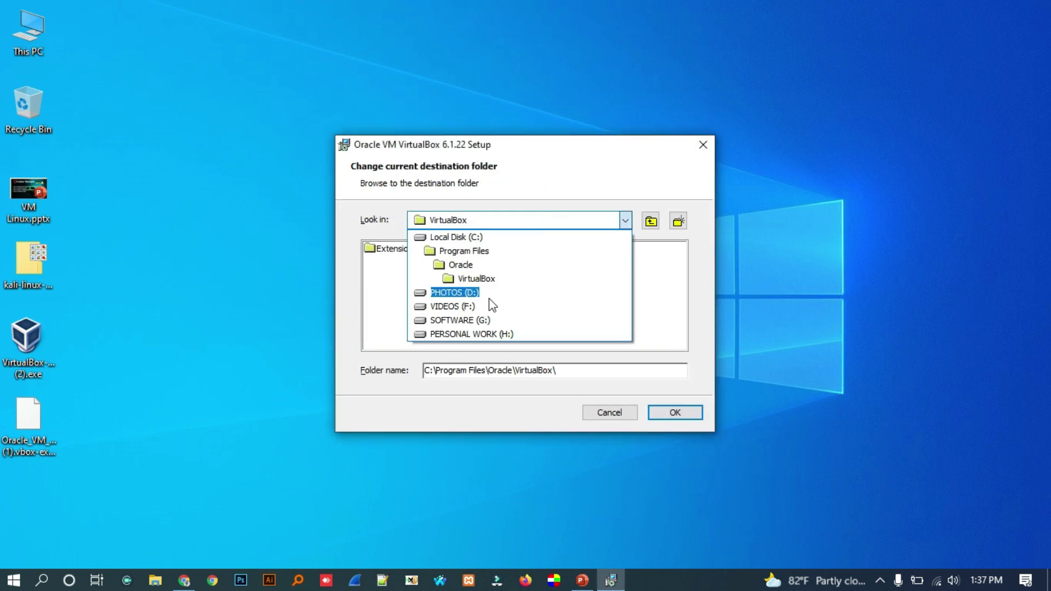
click(510, 404)
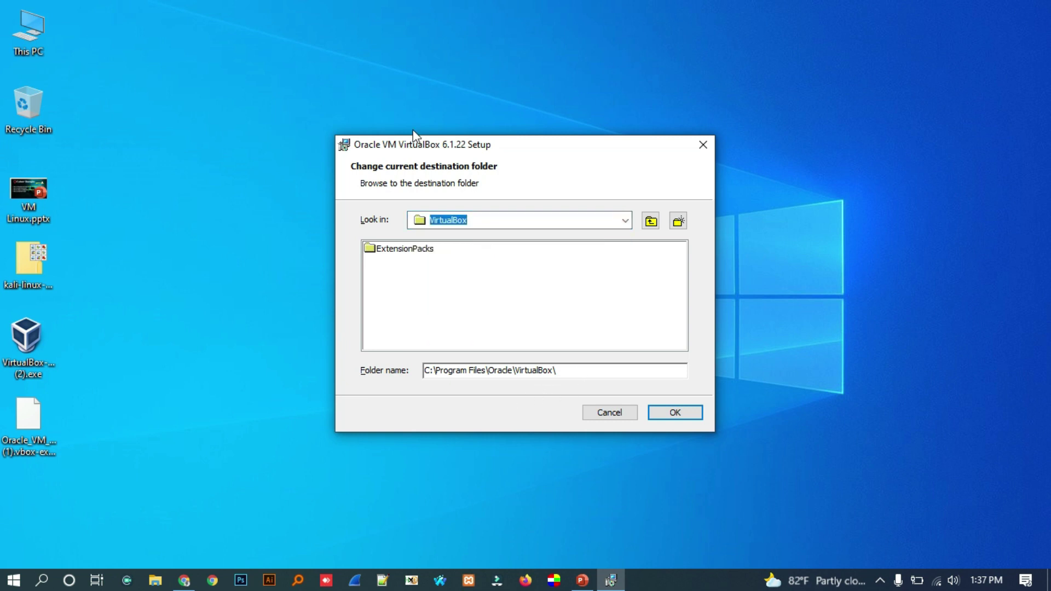
click(623, 414)
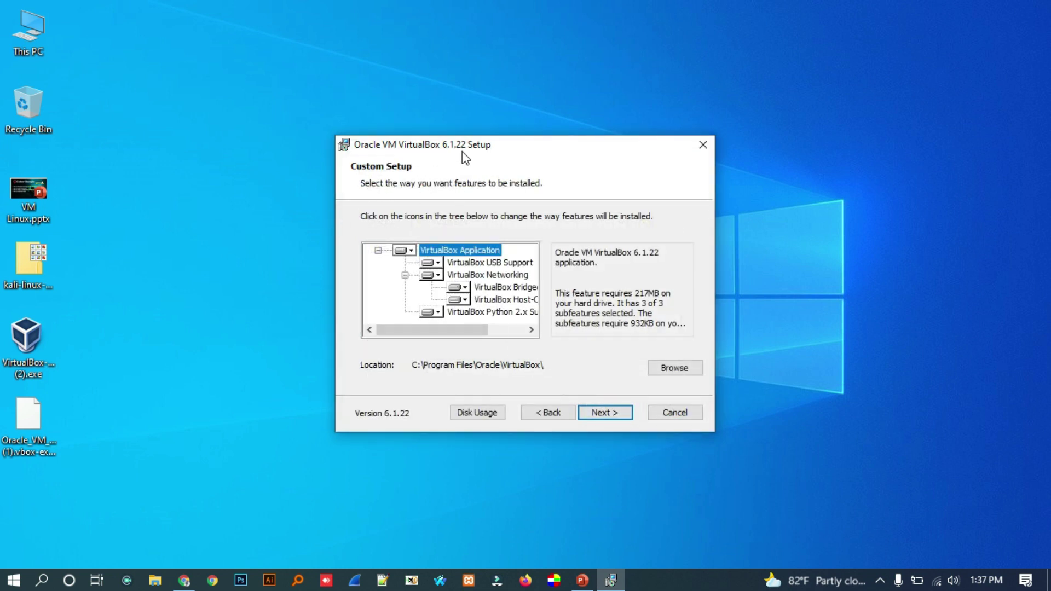
- Keep default shortcut options, accept the network reset warning, install, and finish
drag(461, 145, 385, 125)
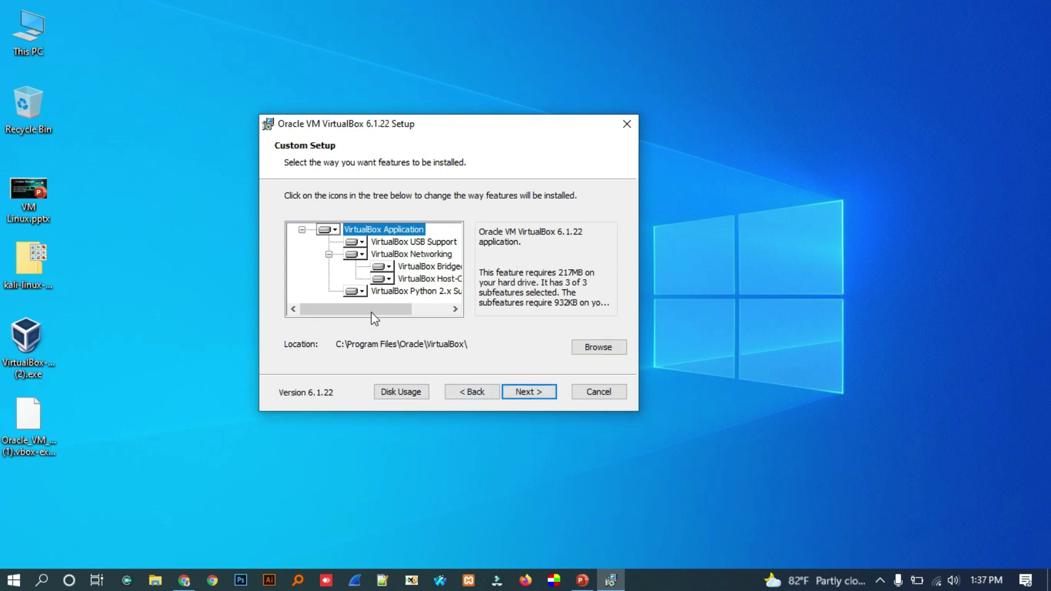
click(534, 391)
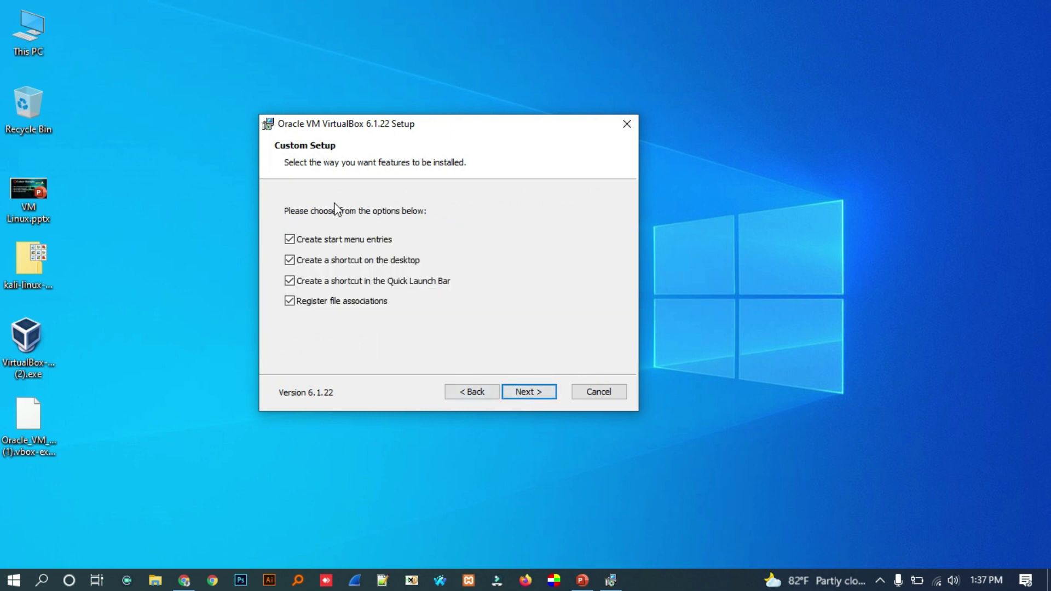
click(522, 392)
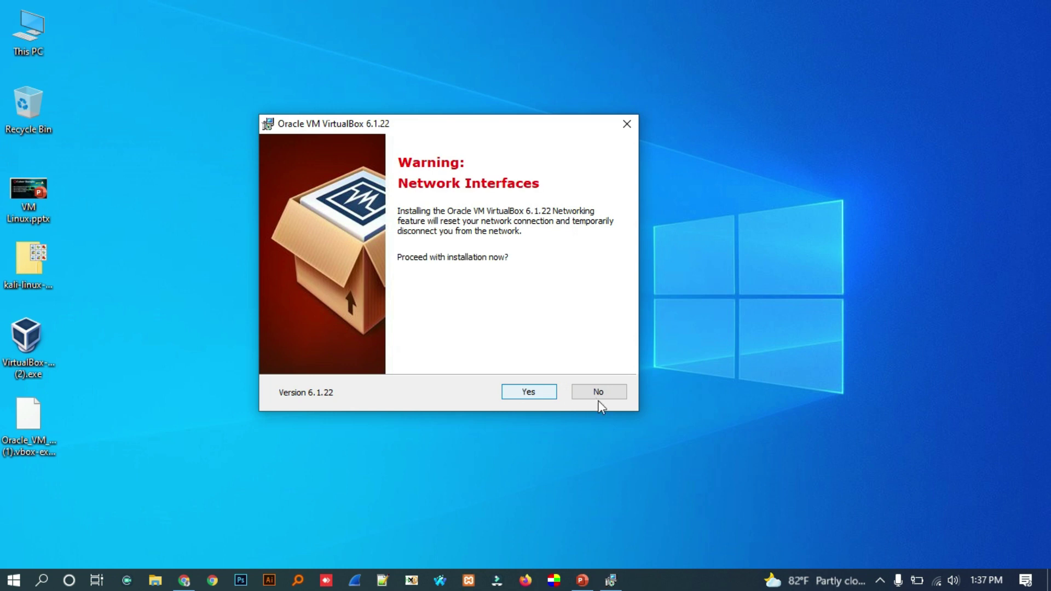
click(524, 393)
click(523, 392)
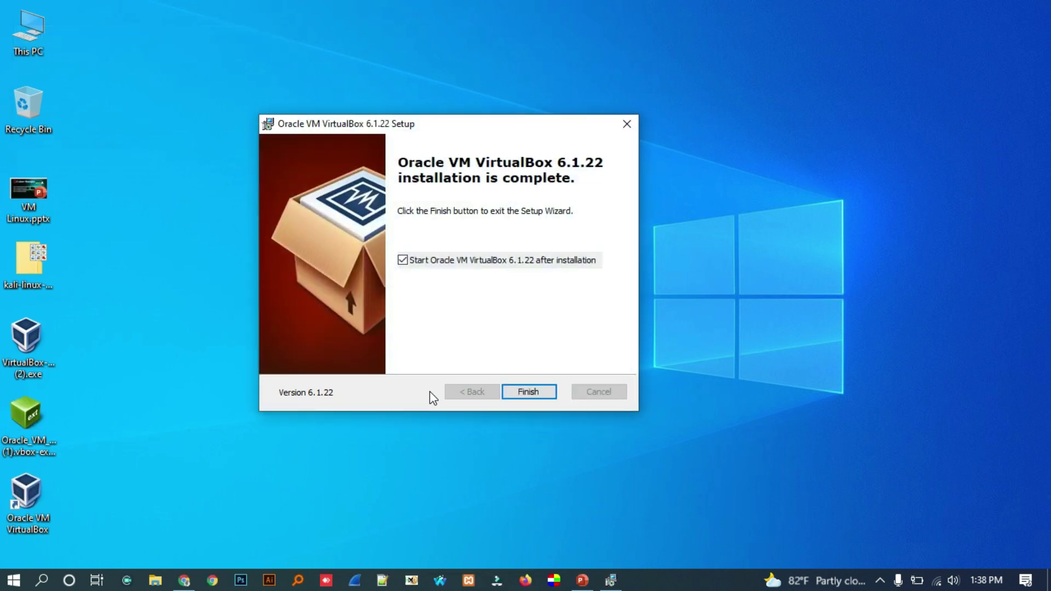
click(536, 391)
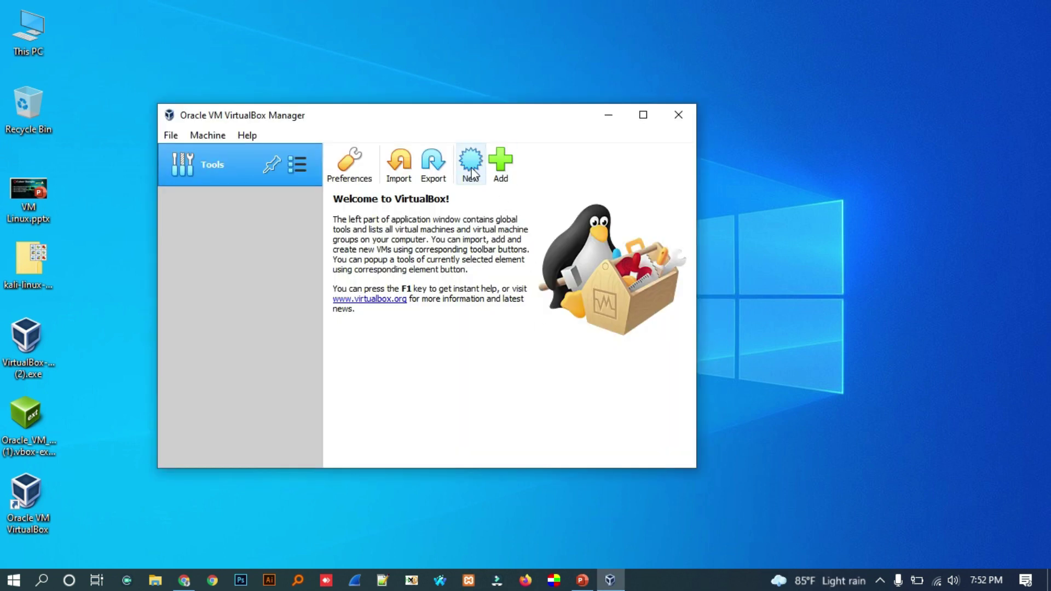
- Create a new VM named 'kali linux' with type Linux, version Debian (64-bit)
click(471, 164)
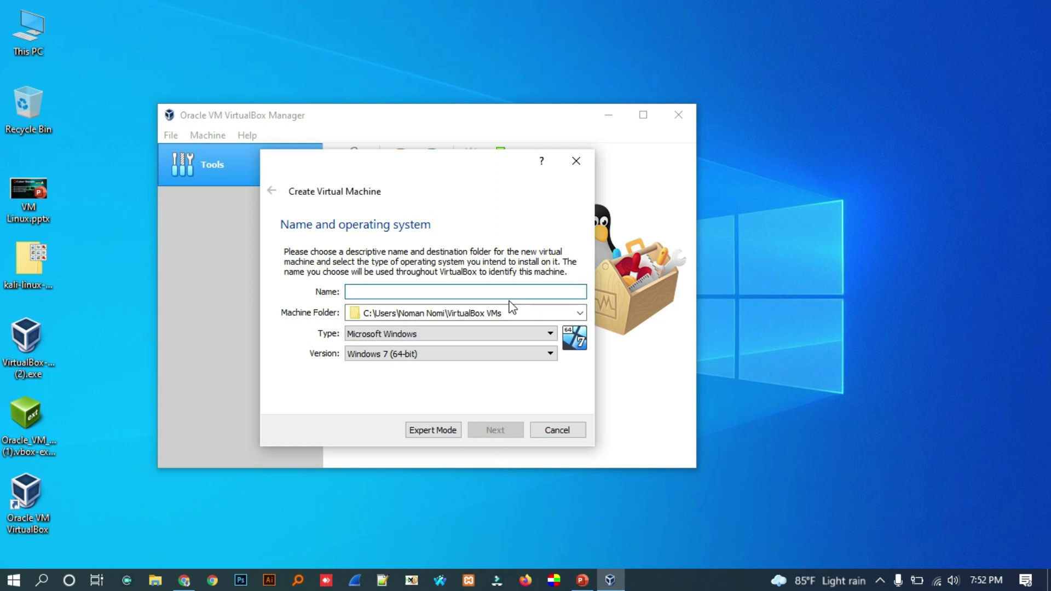
text(kal)
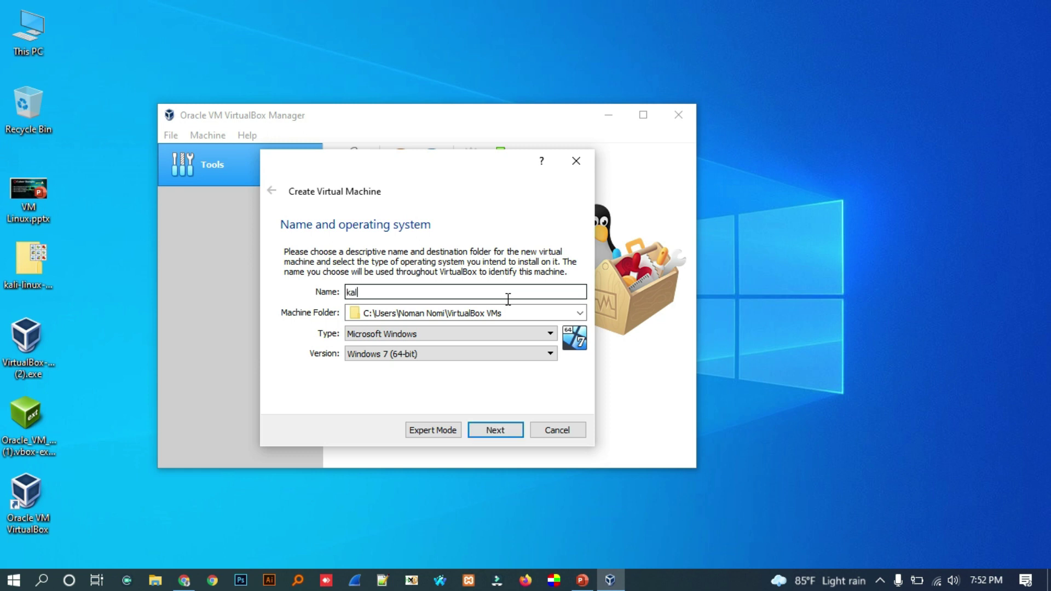
text(i linux)
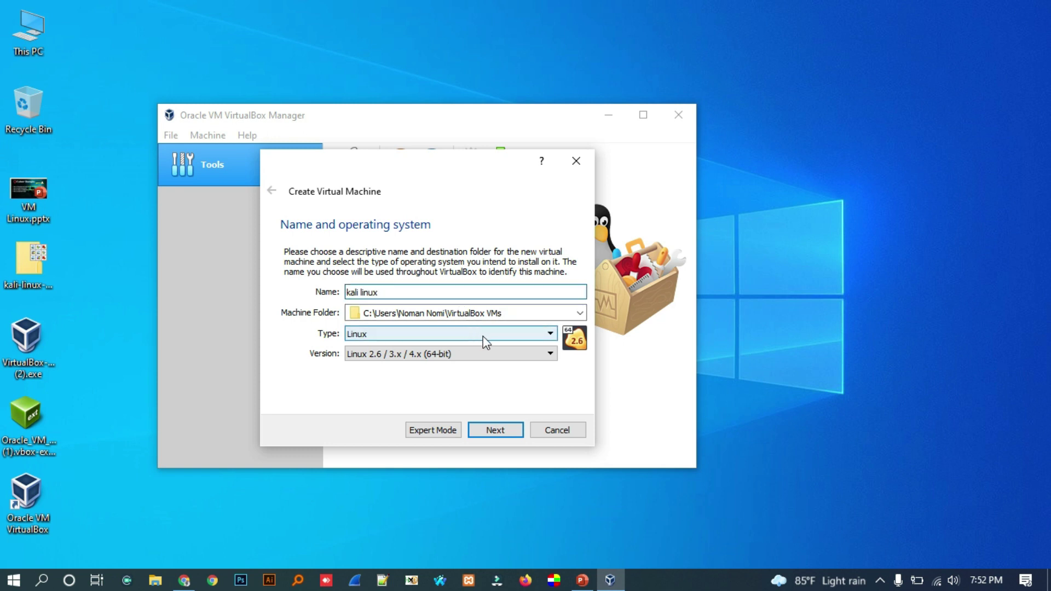
click(462, 354)
click(392, 445)
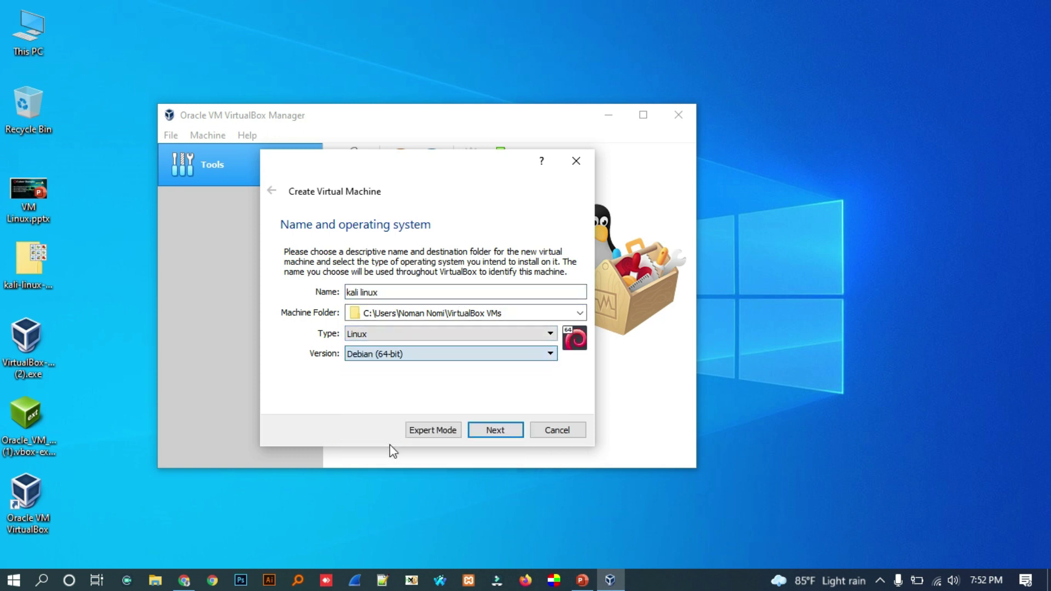
click(489, 432)
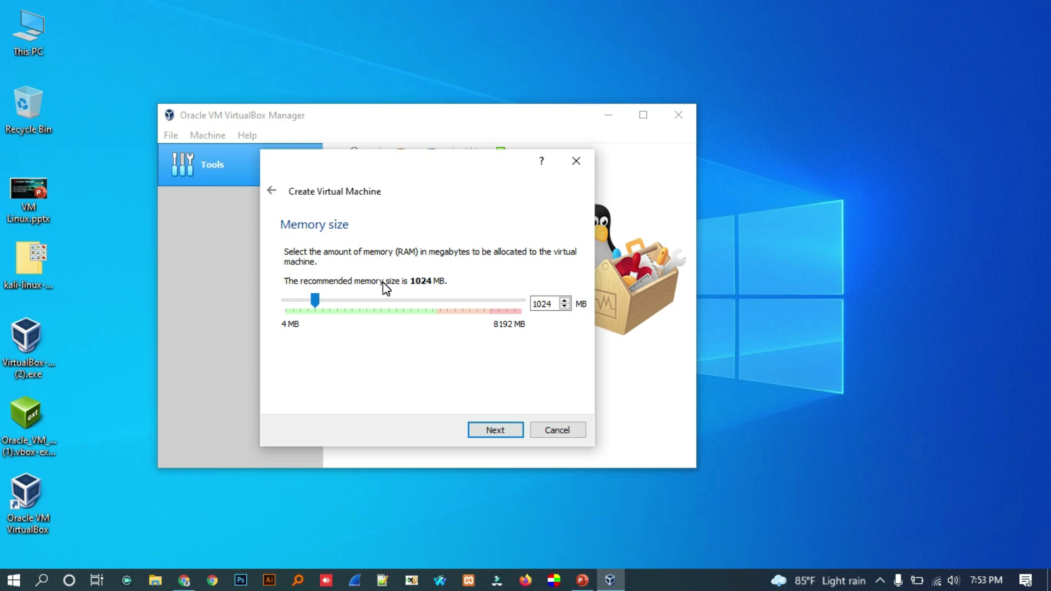
- Give it 4096 MB memory and a new 20 GB dynamically allocated VDI disk
drag(316, 301, 401, 301)
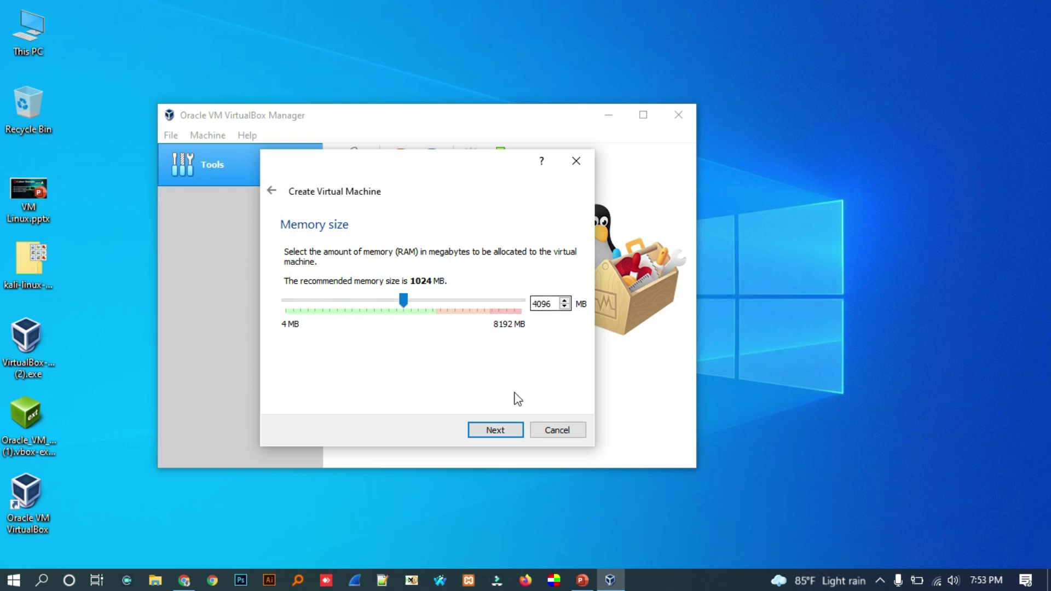
click(495, 430)
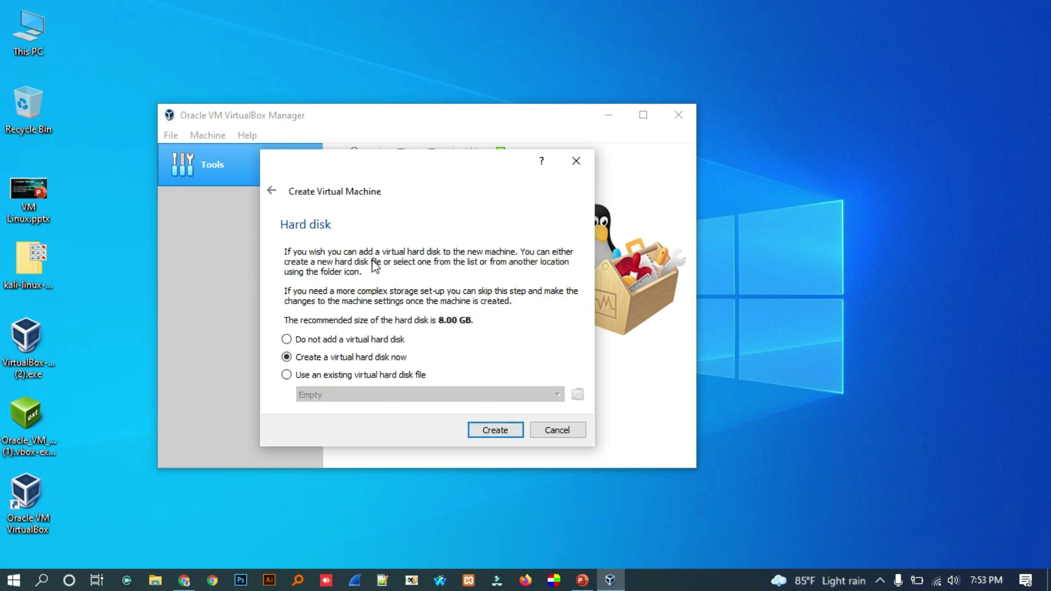
click(498, 431)
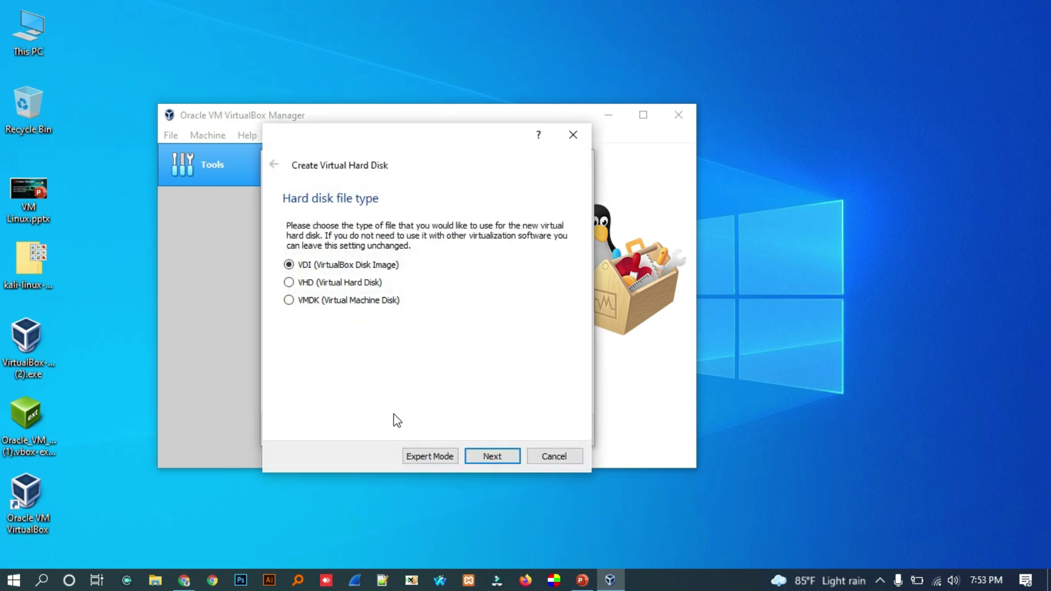
click(497, 461)
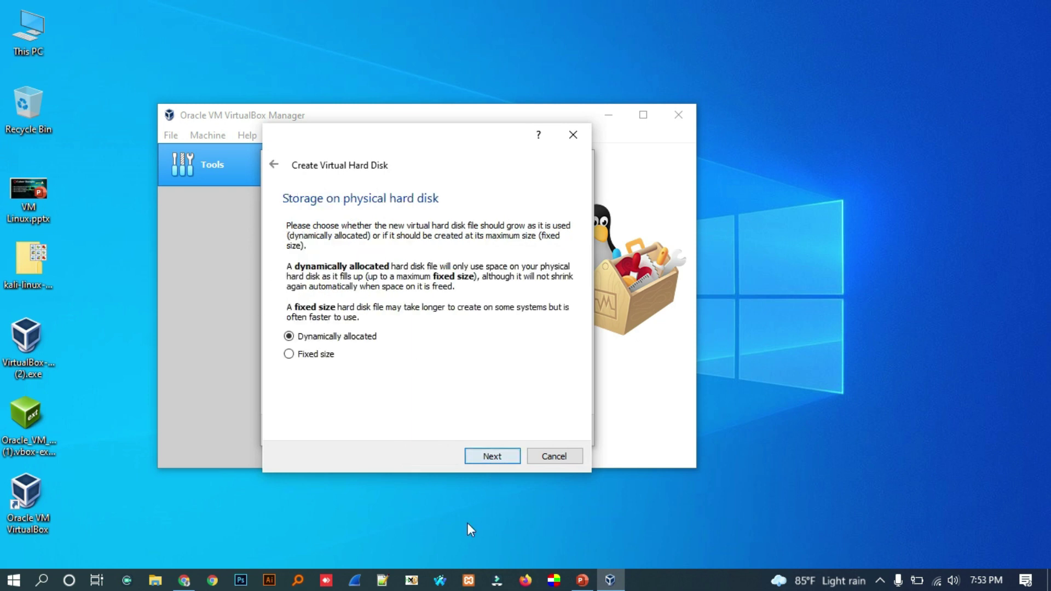
click(493, 456)
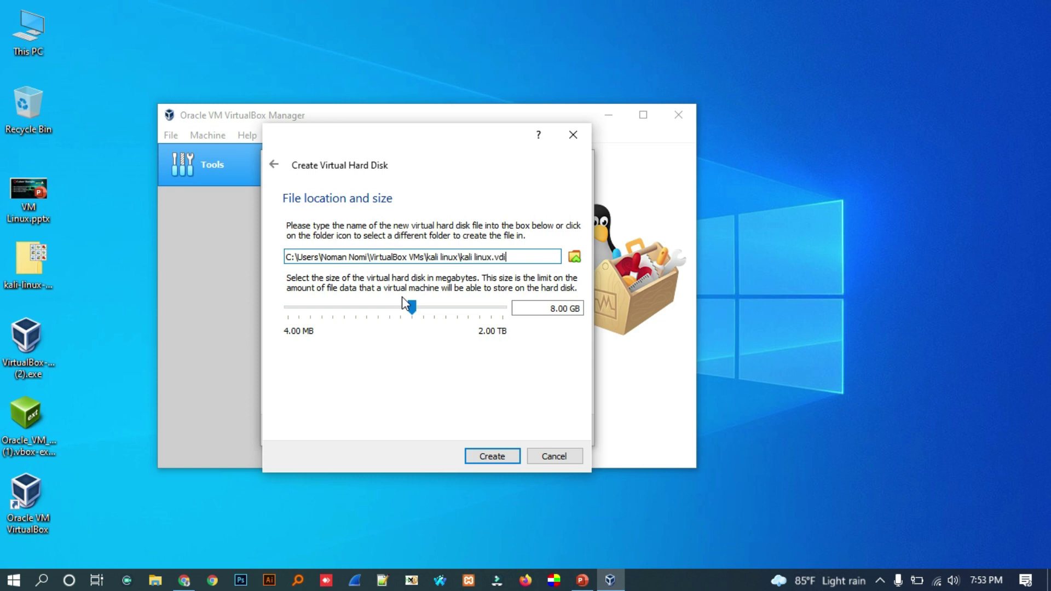
mouse_move(423, 323)
drag(416, 316, 425, 311)
double_click(553, 308)
text(20)
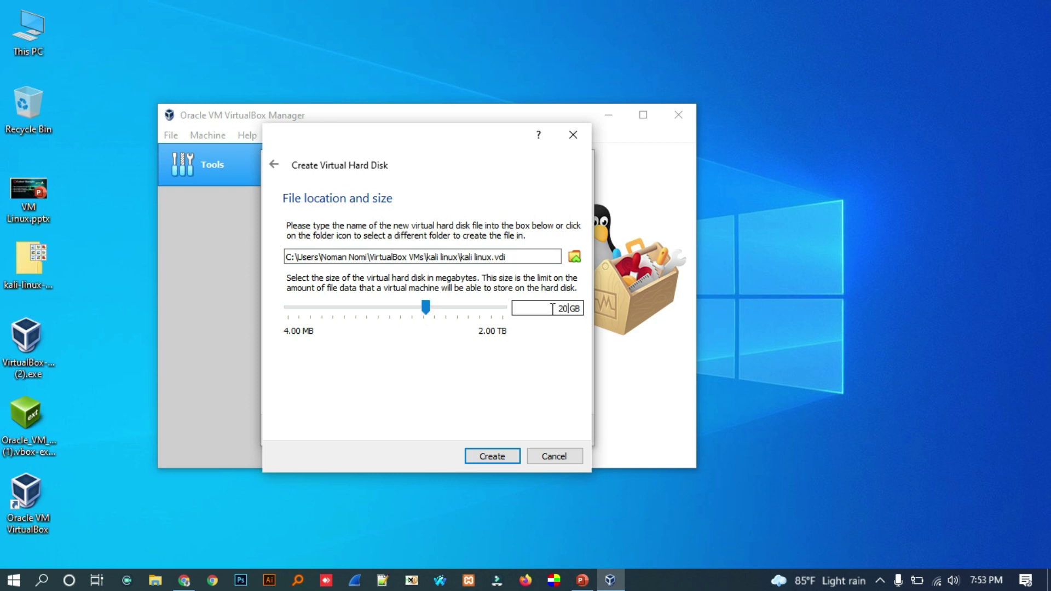
click(468, 457)
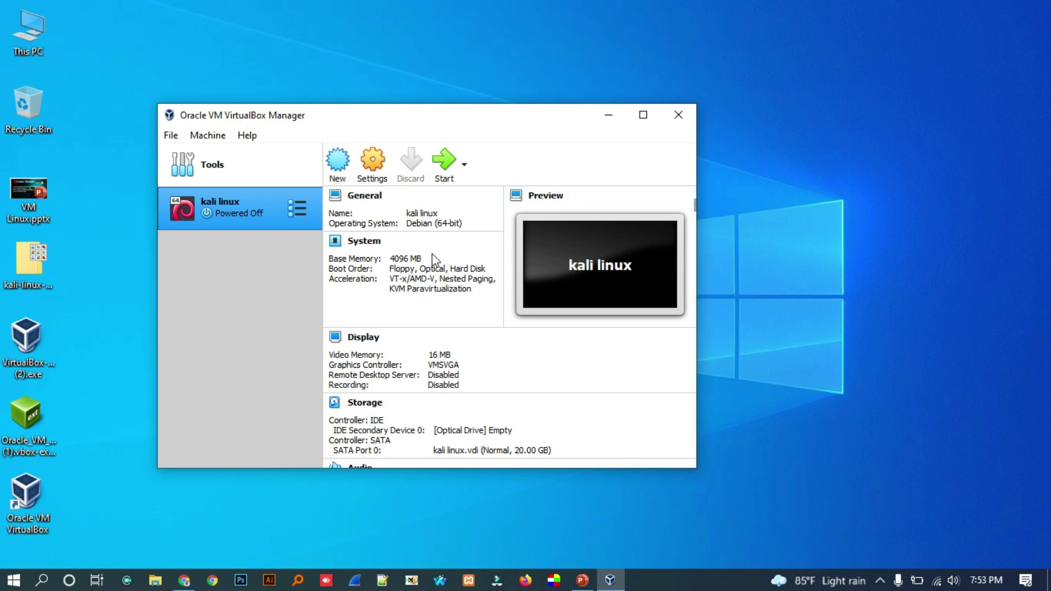
- Set Shared Clipboard and Drag'n'Drop to Bidirectional in the kali linux VM's advanced settings
click(374, 175)
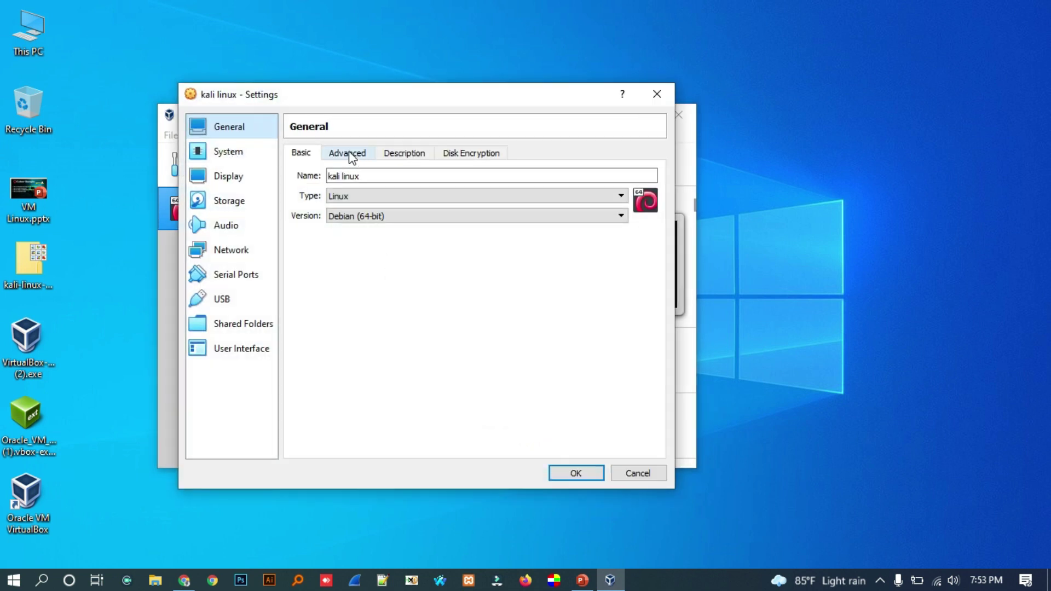
click(348, 154)
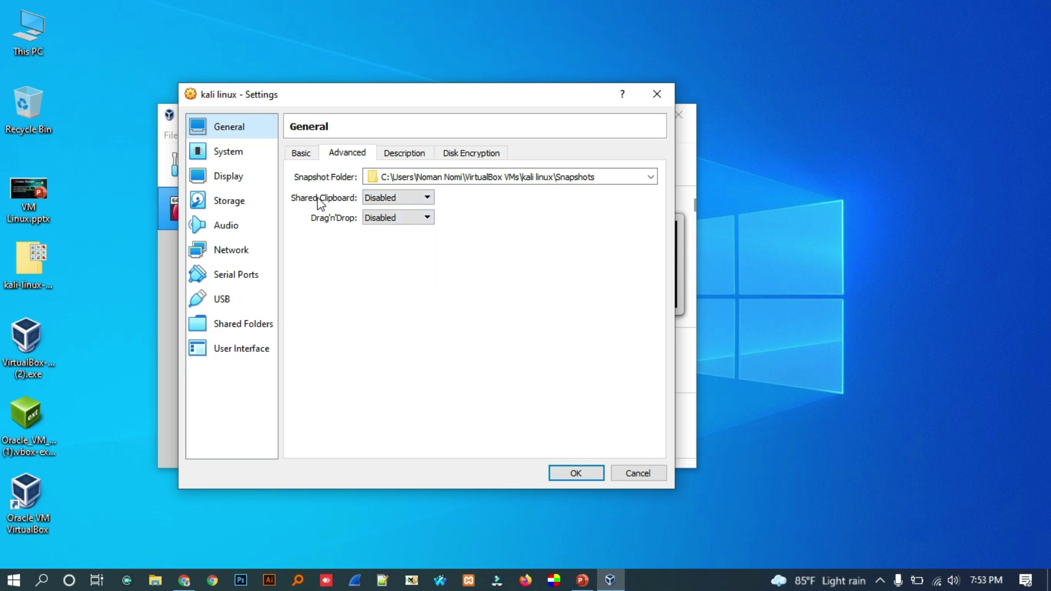
click(382, 200)
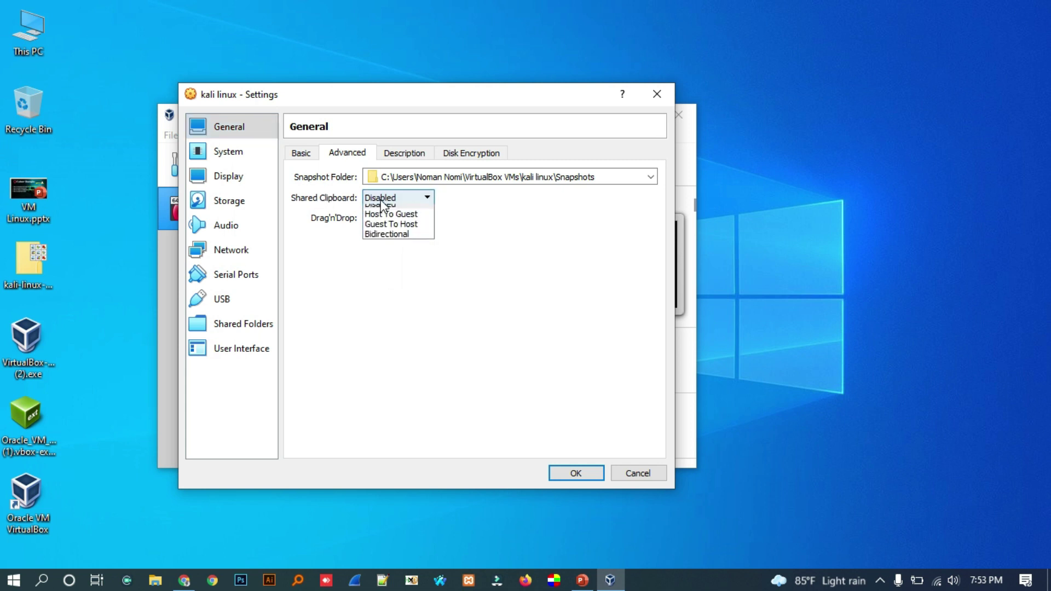
click(399, 238)
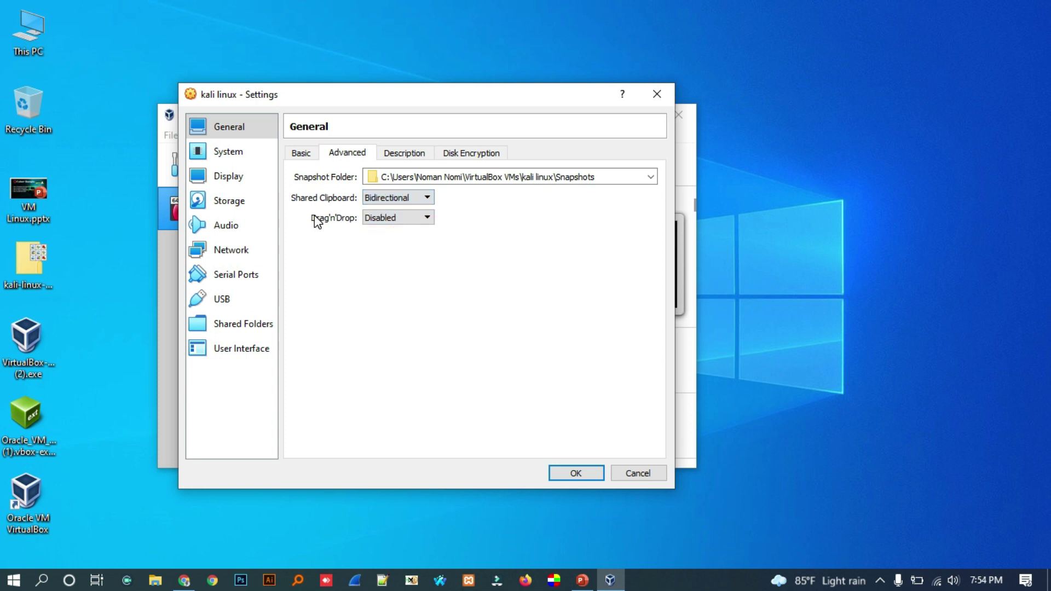
click(394, 217)
click(389, 258)
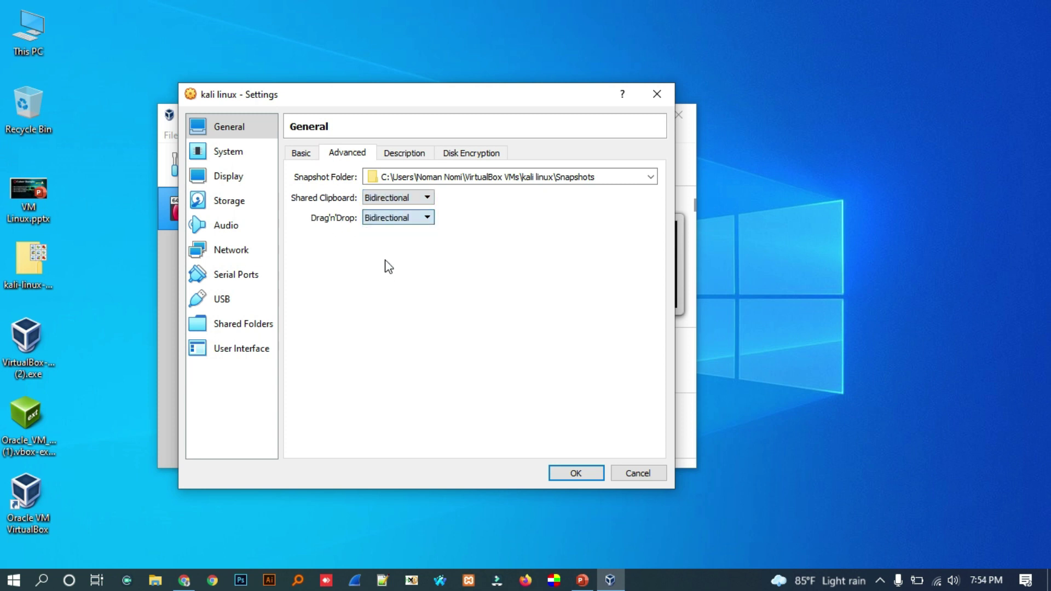
- Move through the System and Display pages to the Storage settings
click(245, 148)
click(229, 176)
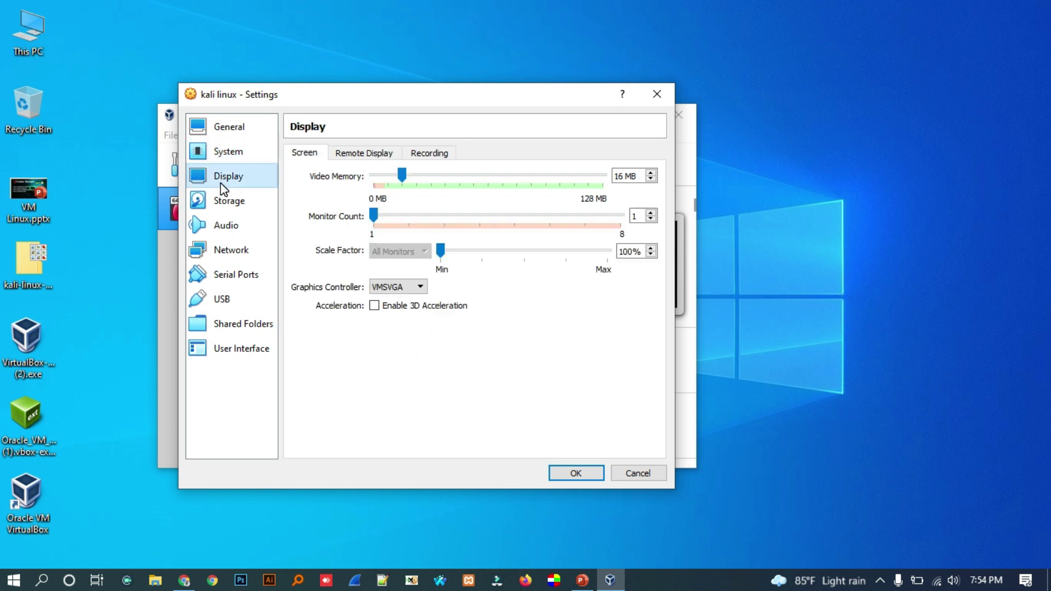
click(228, 203)
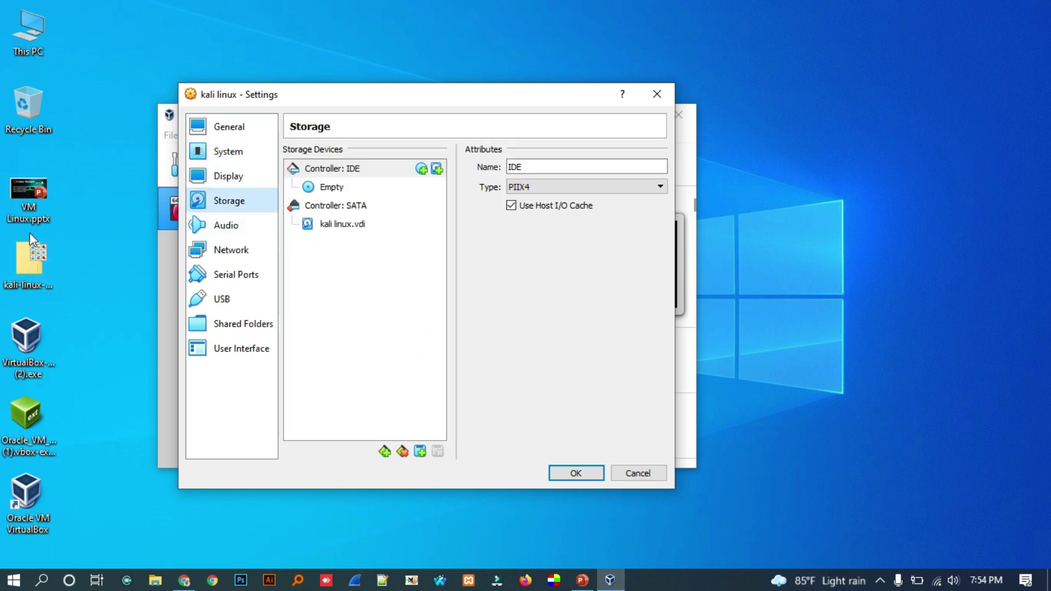
- Attach kali-linux-2021.2-installer-amd64.iso to the empty optical drive
click(330, 188)
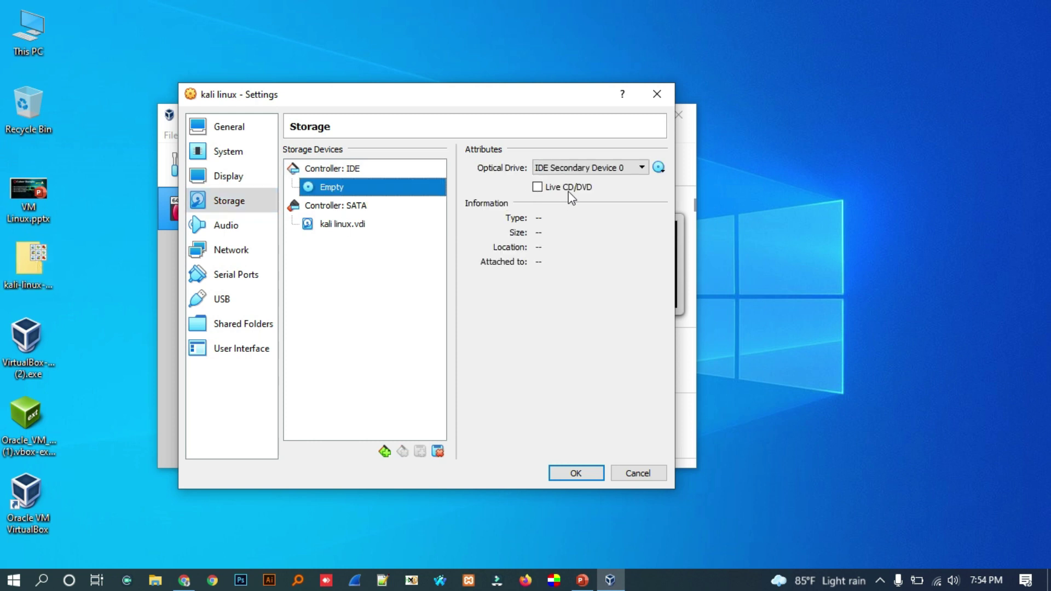
click(659, 167)
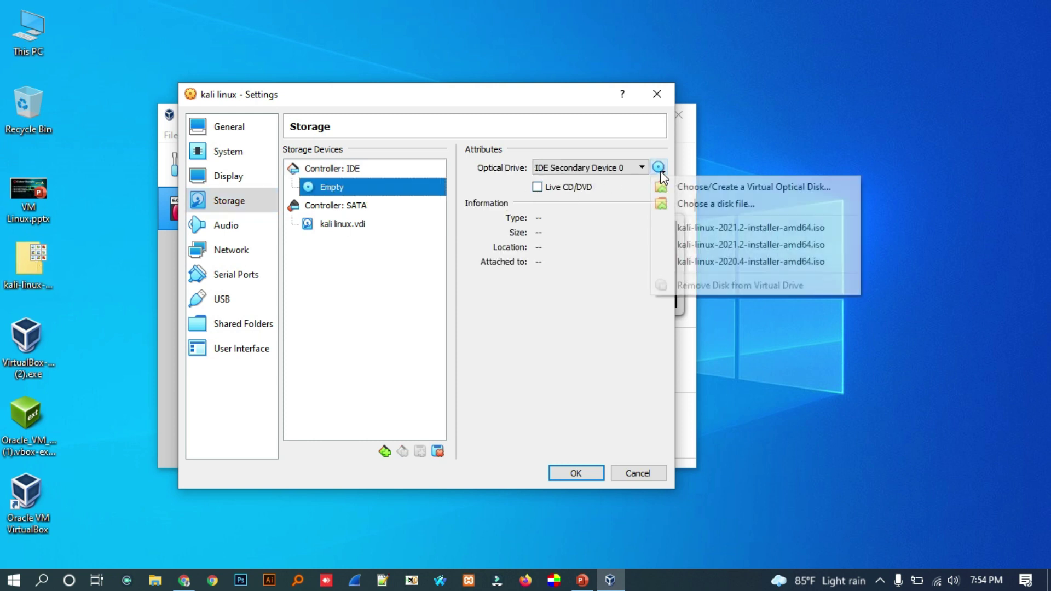
click(699, 205)
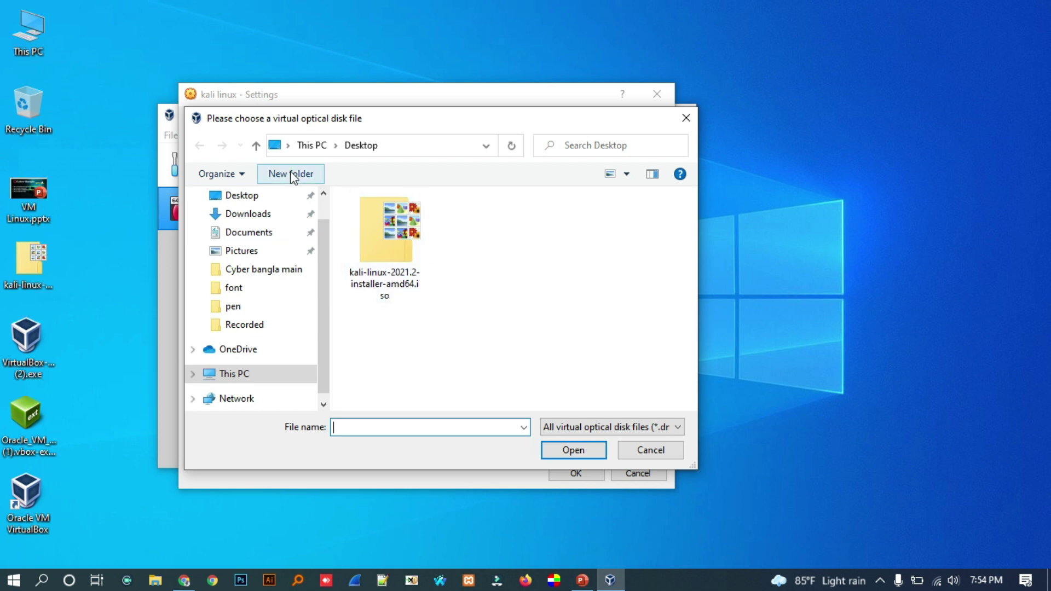
double_click(404, 242)
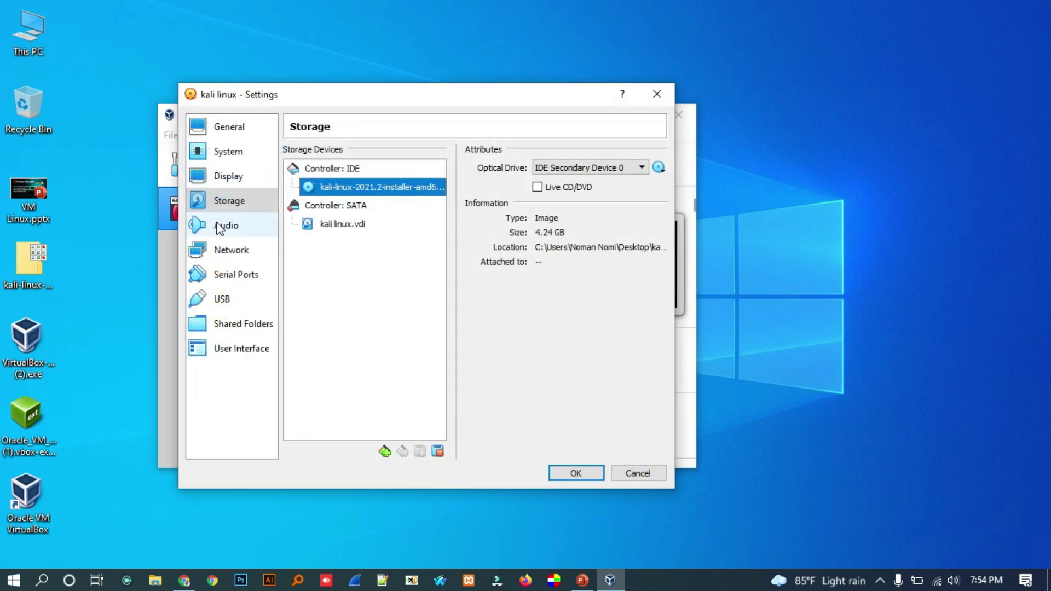
- Review the Audio, Network, Serial Ports and USB pages, then save the settings
click(222, 227)
click(229, 253)
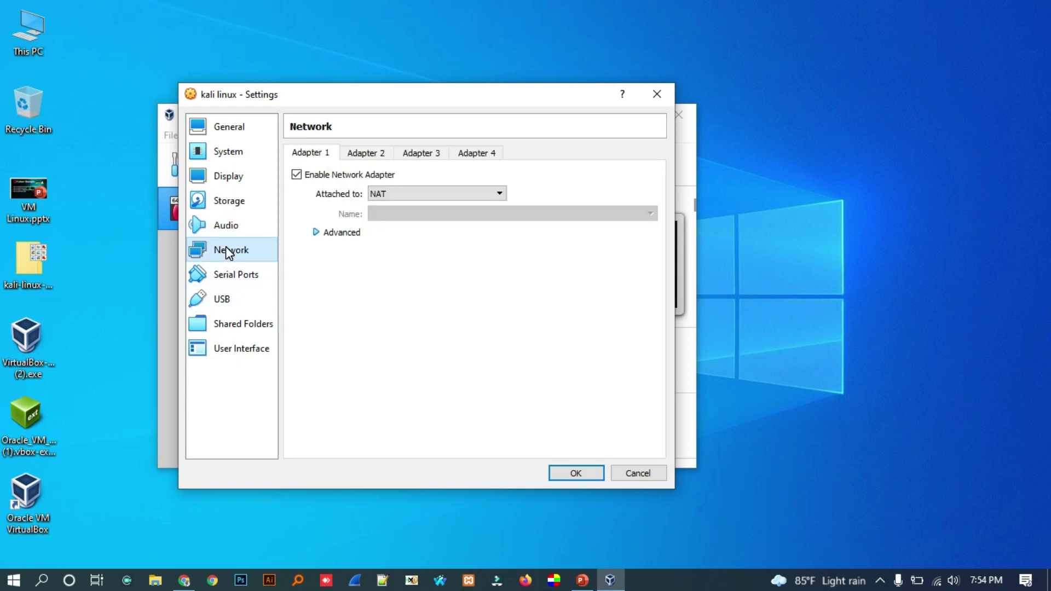
click(229, 272)
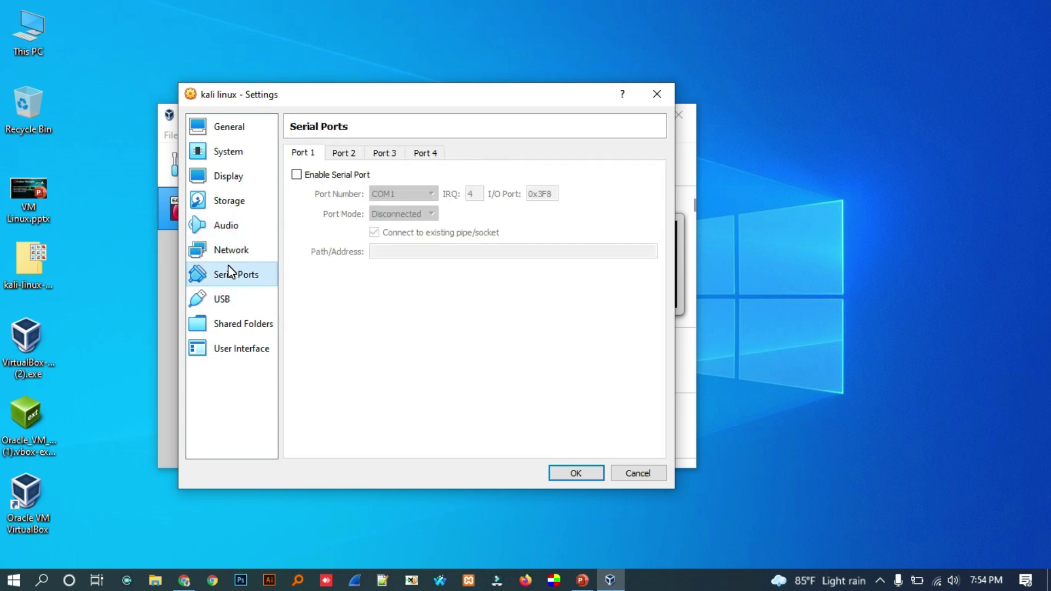
click(224, 300)
click(250, 128)
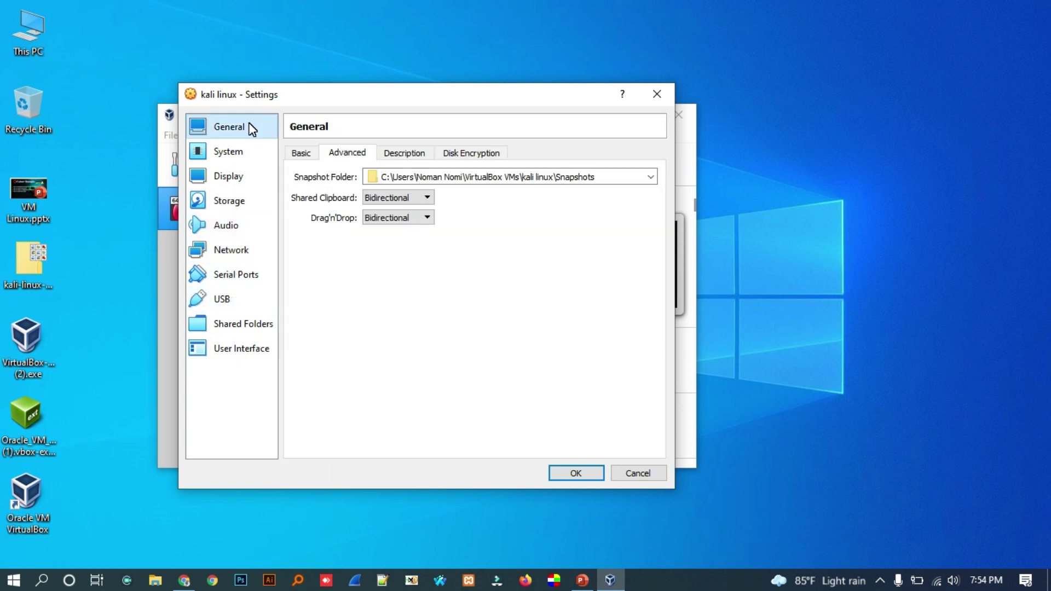
click(577, 474)
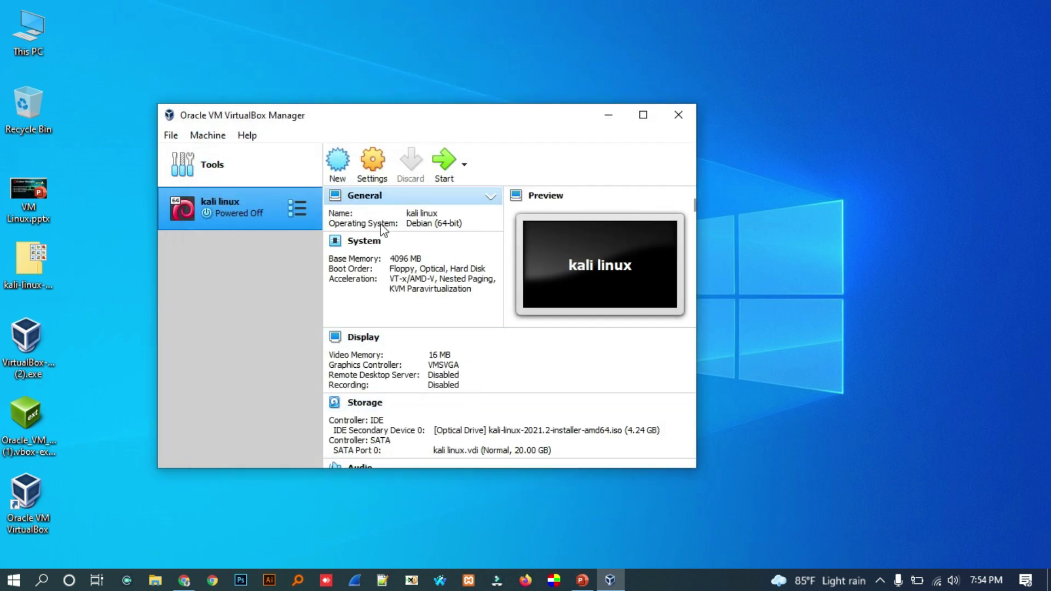
- Boot the kali linux VM from kali-linux-2021.2-installer-amd64.iso in a maximized window
drag(337, 126, 398, 142)
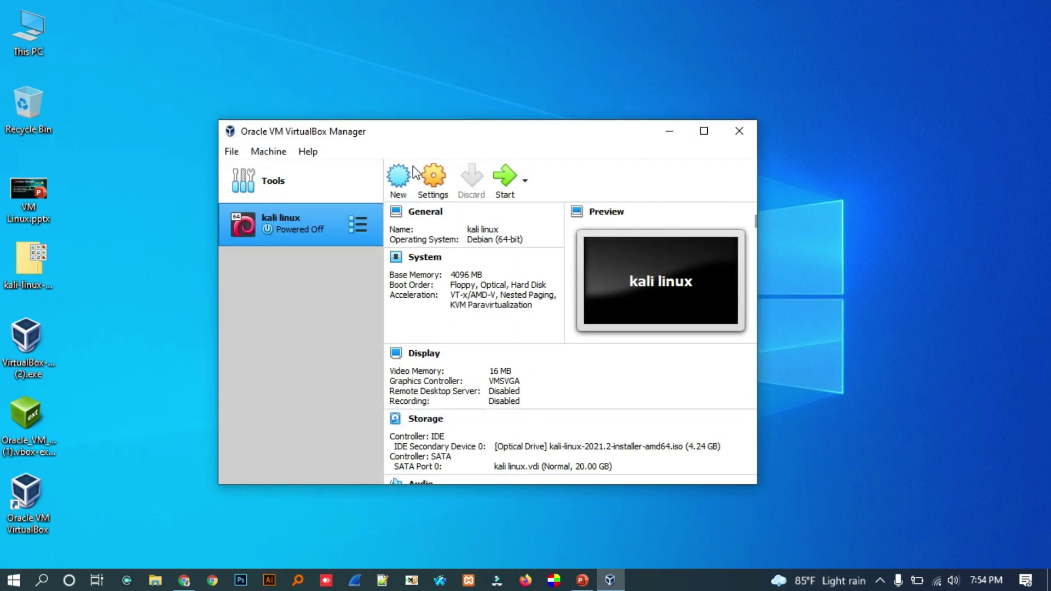
click(503, 184)
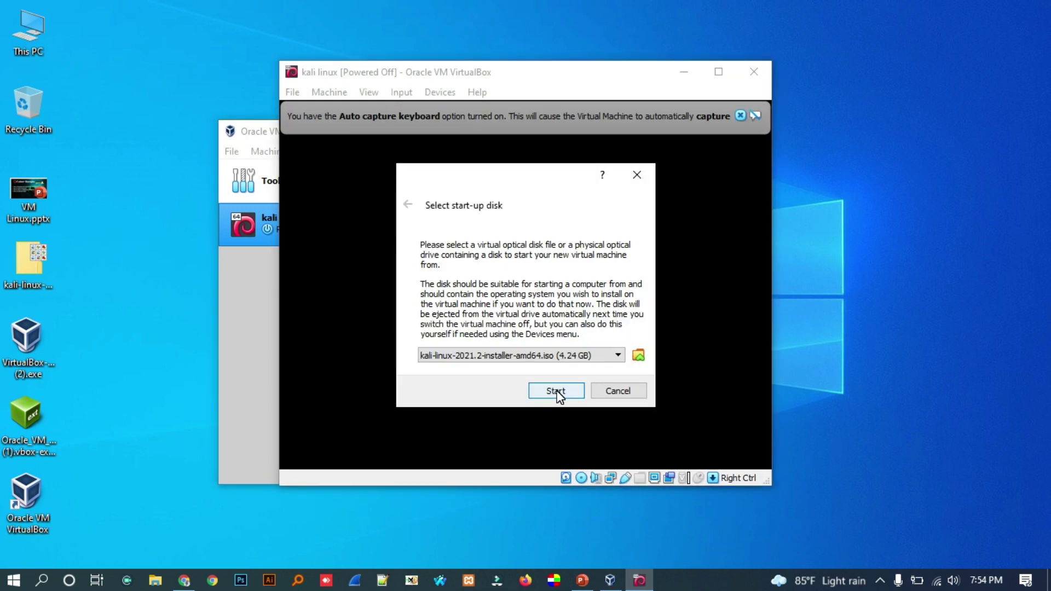
click(529, 356)
click(459, 369)
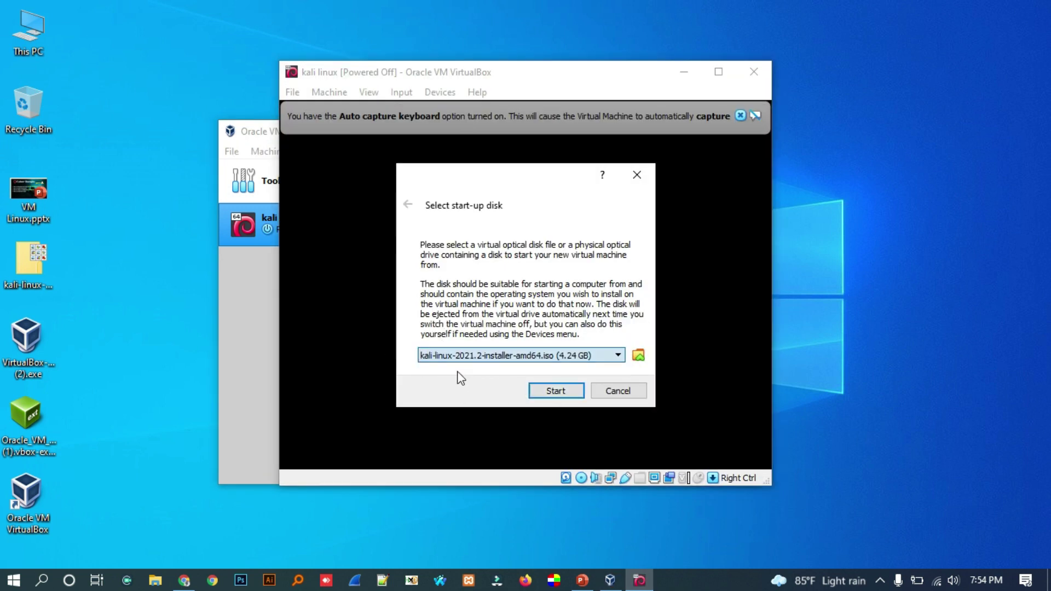
click(556, 390)
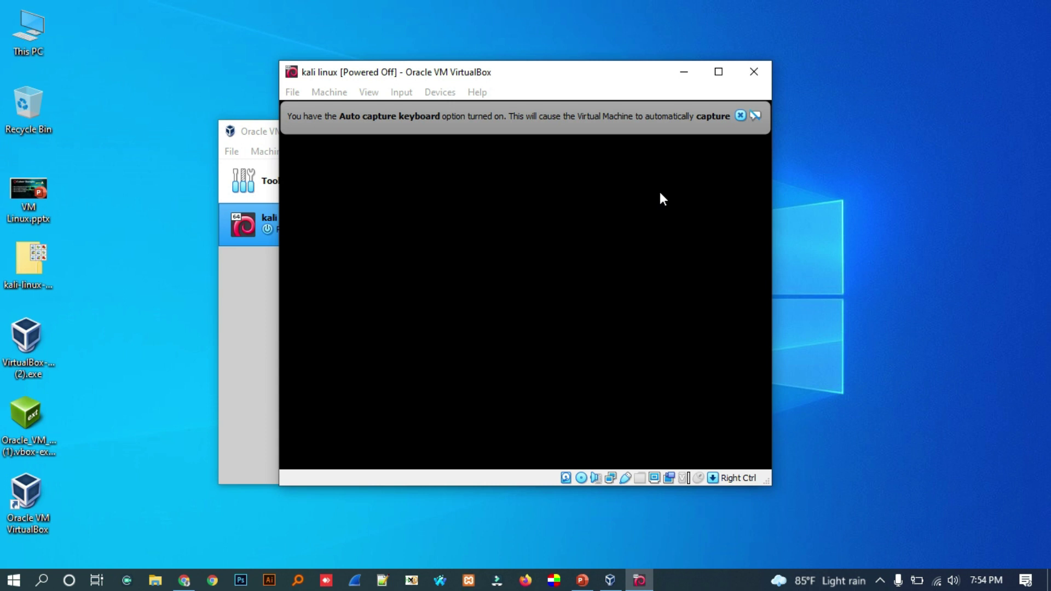
click(720, 78)
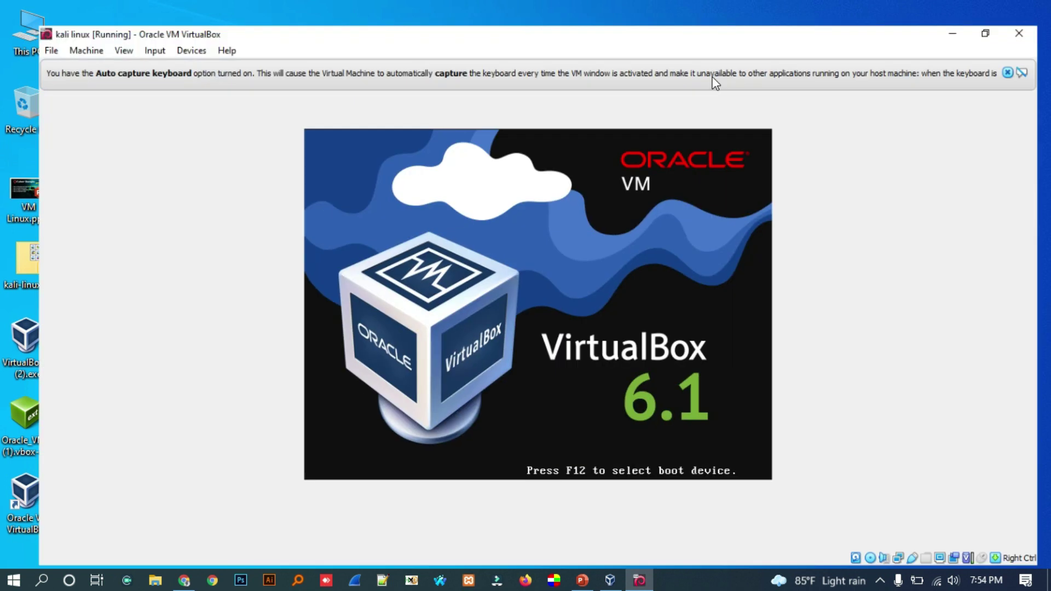
click(1019, 50)
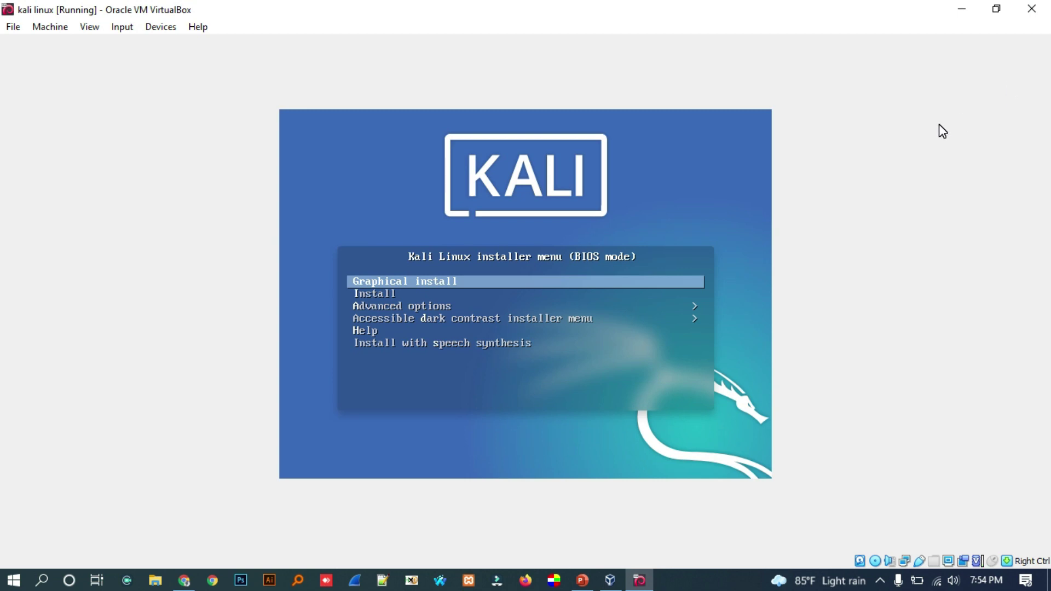
- Start Graphical install and accept English, United States and the American English keymap
key(Down)
key(Up)
key(Return)
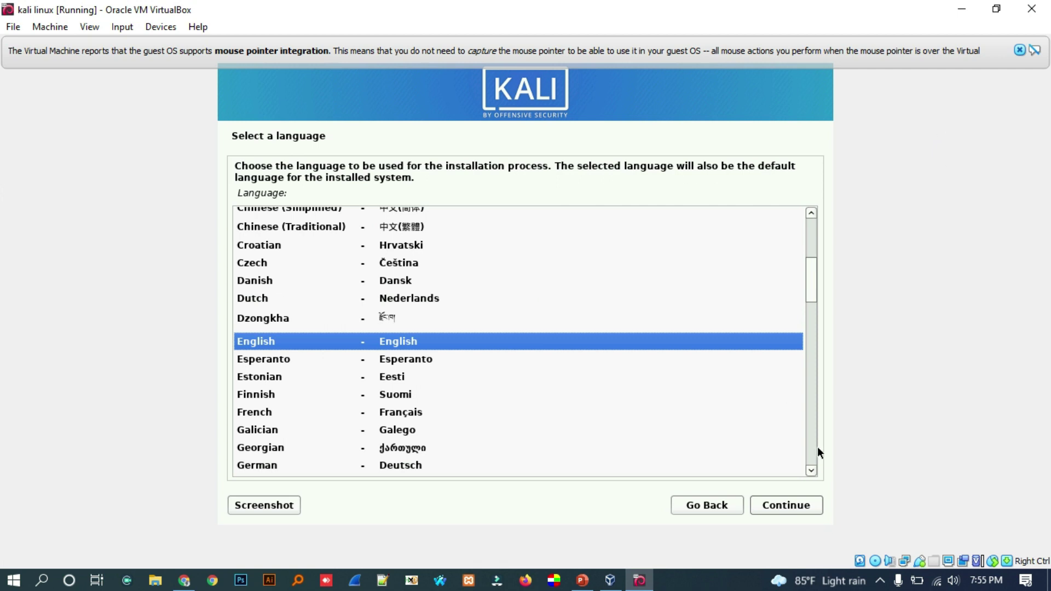
click(791, 506)
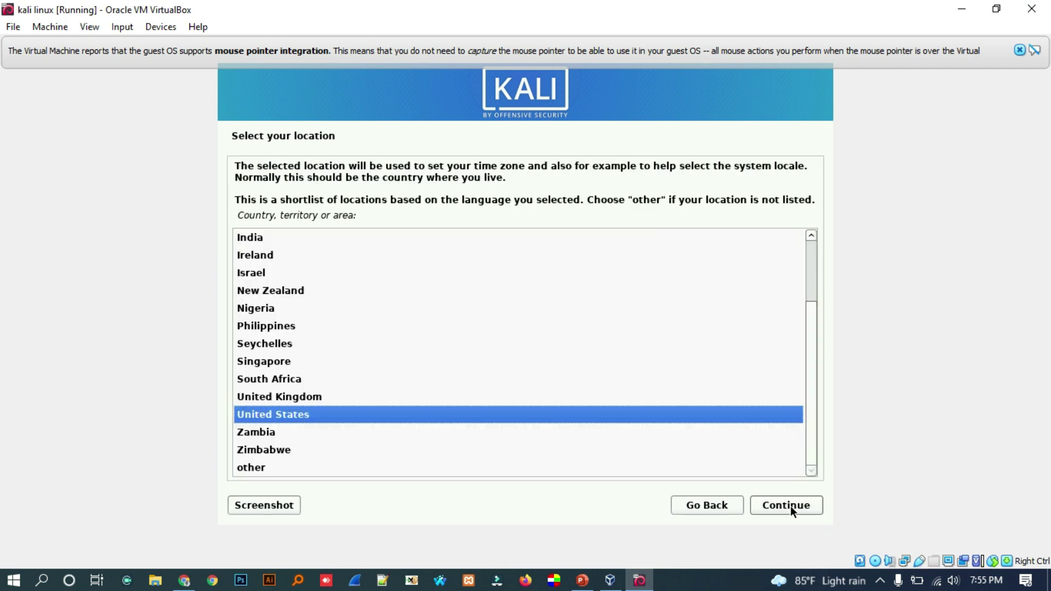
click(790, 505)
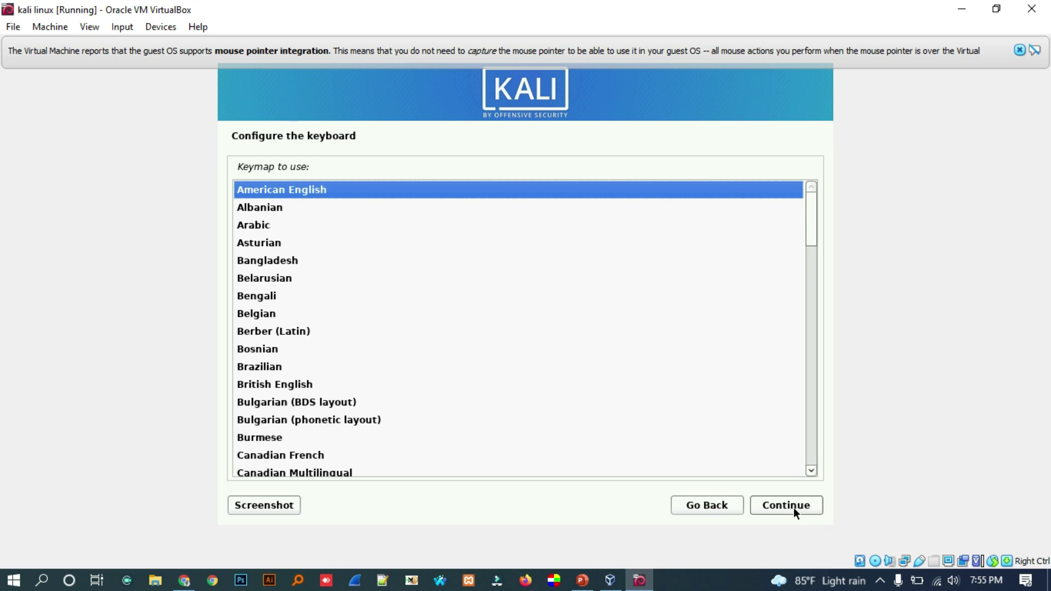
click(793, 506)
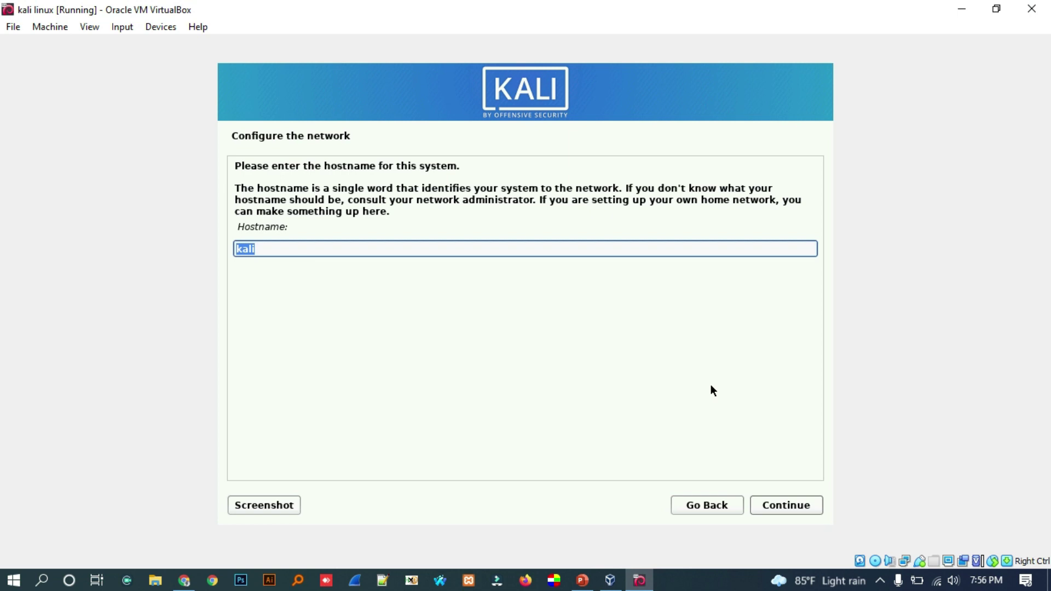
- Keep hostname kali, leave the domain blank, and enter the new user's full name
click(784, 505)
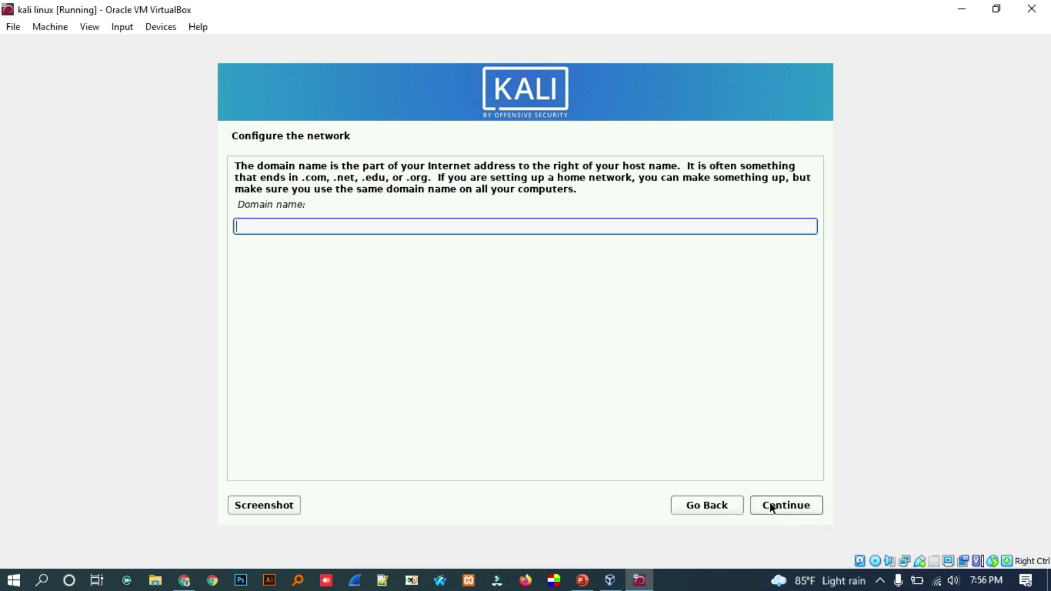
click(783, 504)
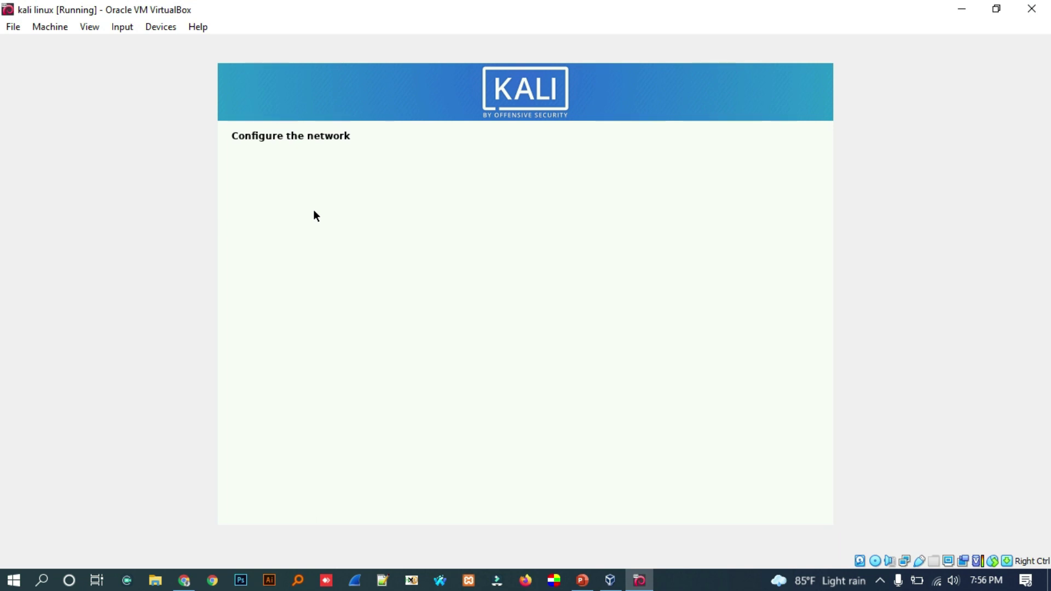
text(Noman Nomi)
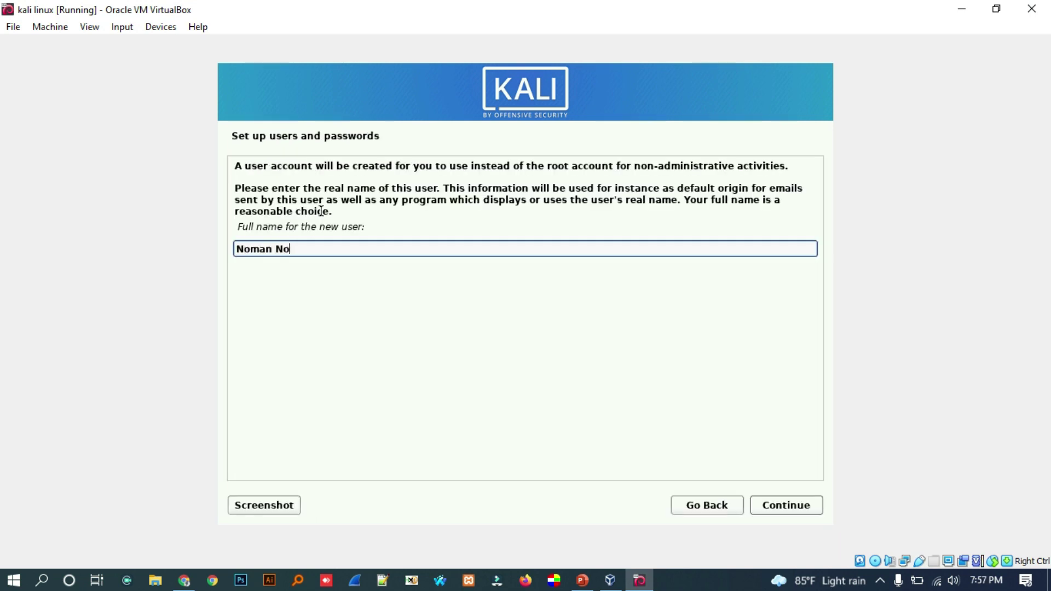
- Confirm the full name and enter the account username
click(804, 509)
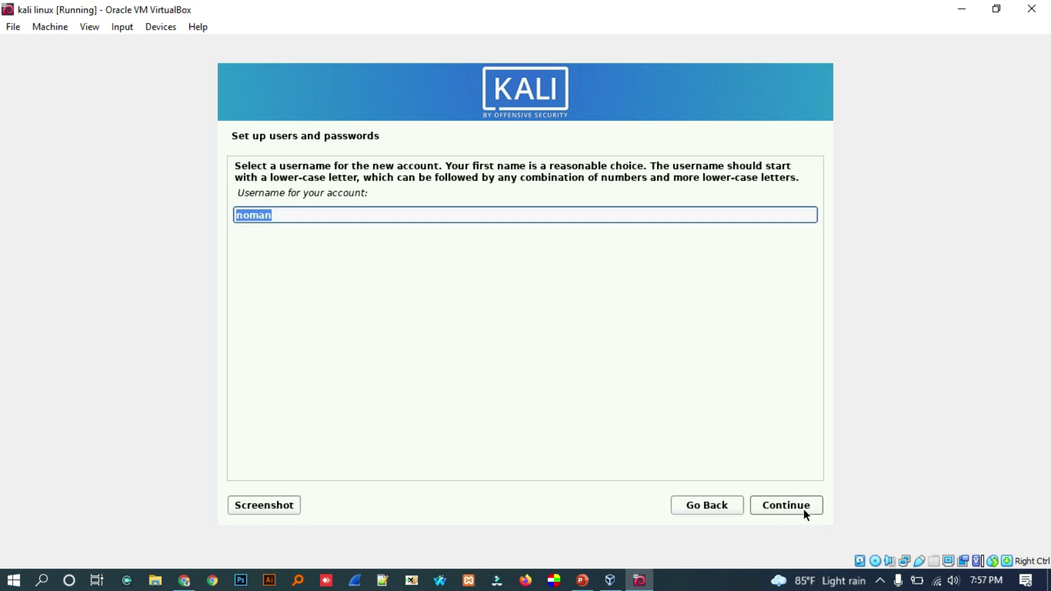
text(mrrex)
click(792, 507)
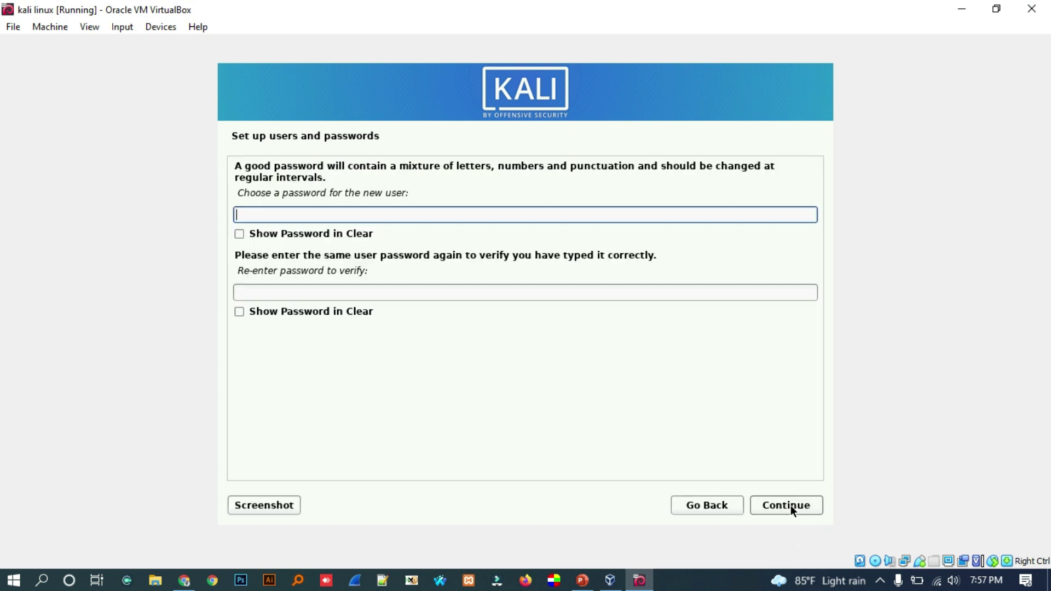
- Enter the account password in both fields and continue
text(kalilinux1)
click(466, 292)
text(kalilin)
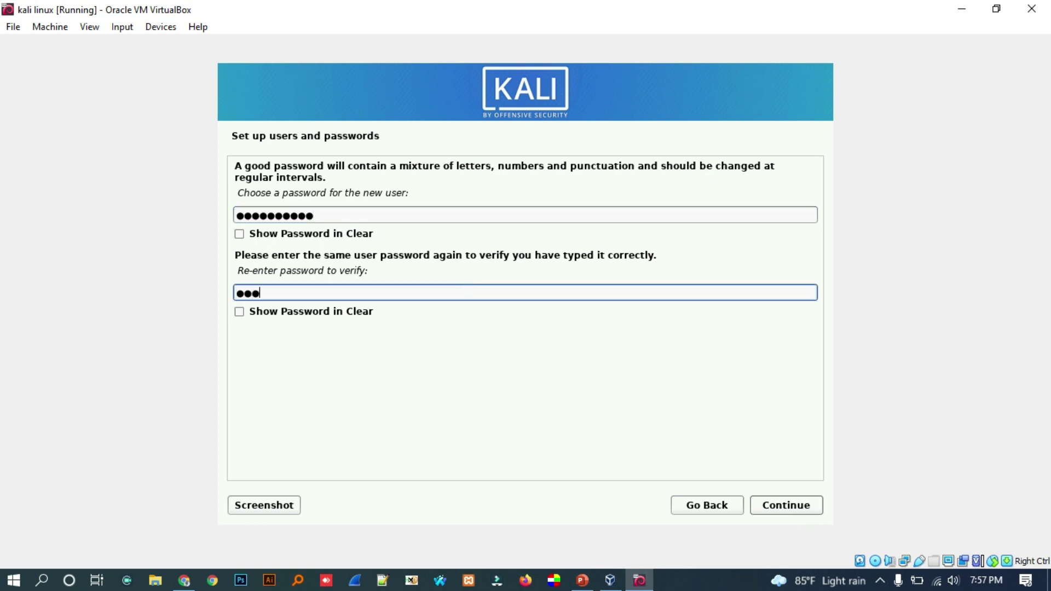
text(ux1)
click(815, 513)
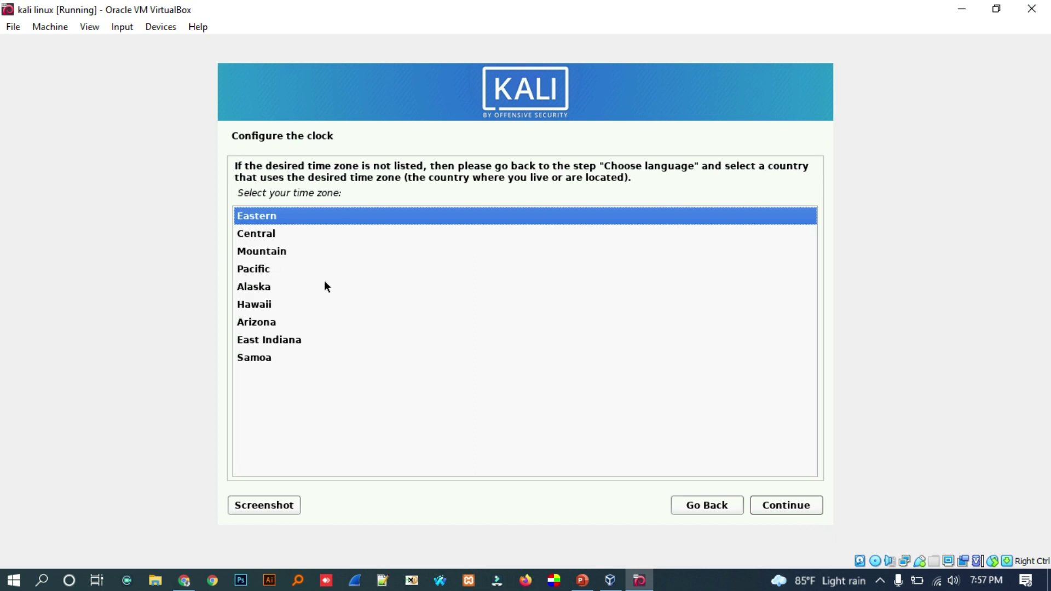
- Pick Pacific as the Kali installer's time zone and continue
click(255, 269)
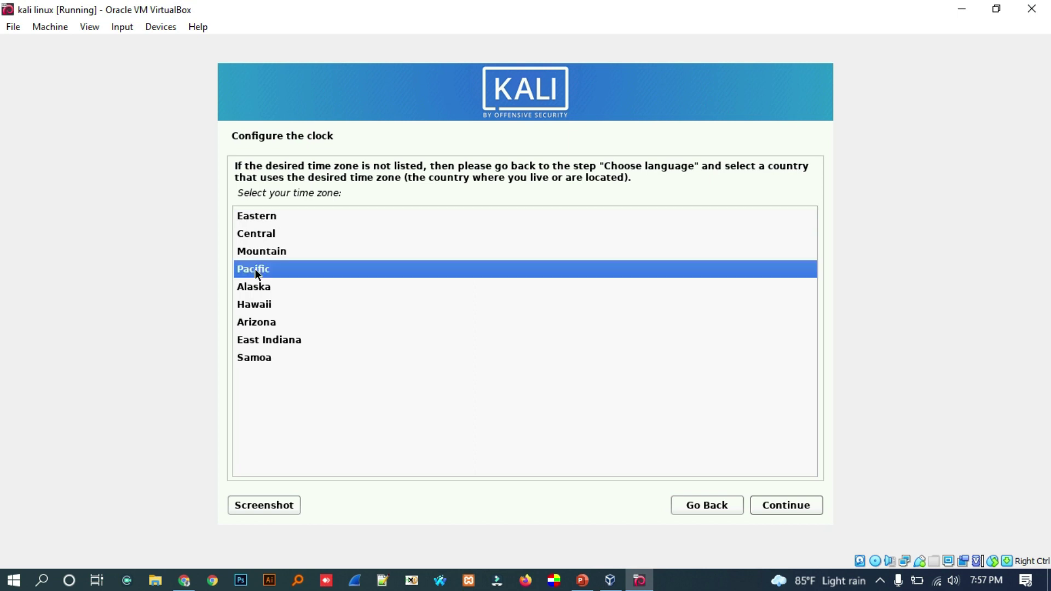
click(780, 515)
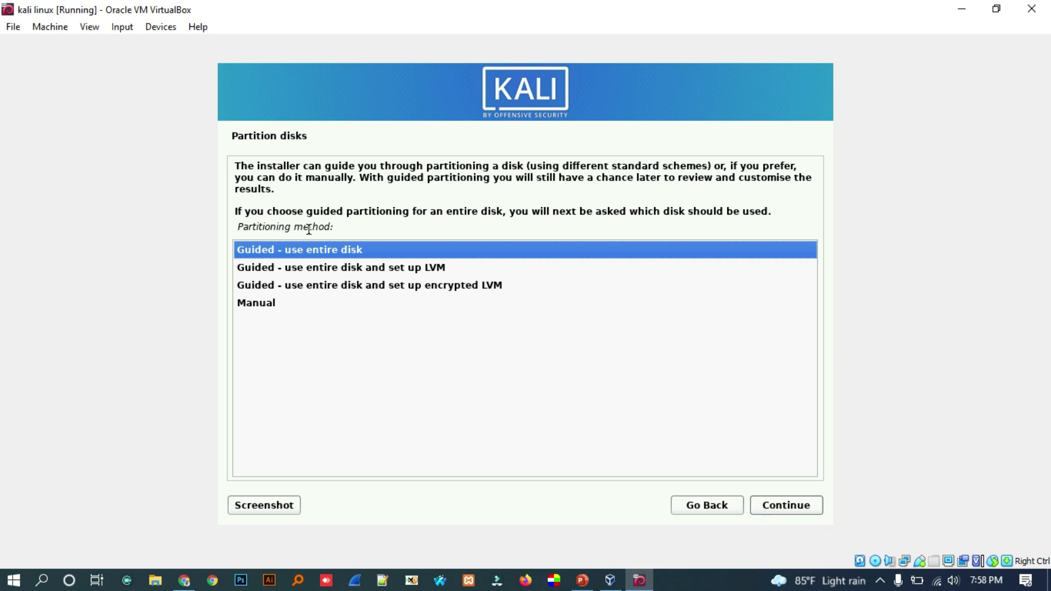
- Guided-partition the 21.5 GB VBOX disk with all files in one partition and write the changes
click(780, 506)
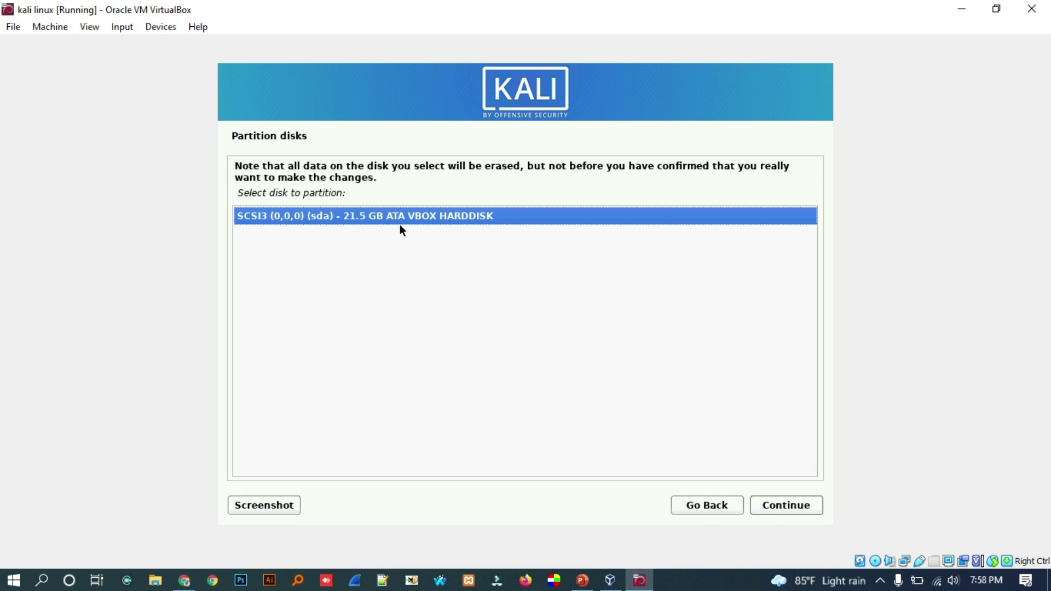
click(784, 506)
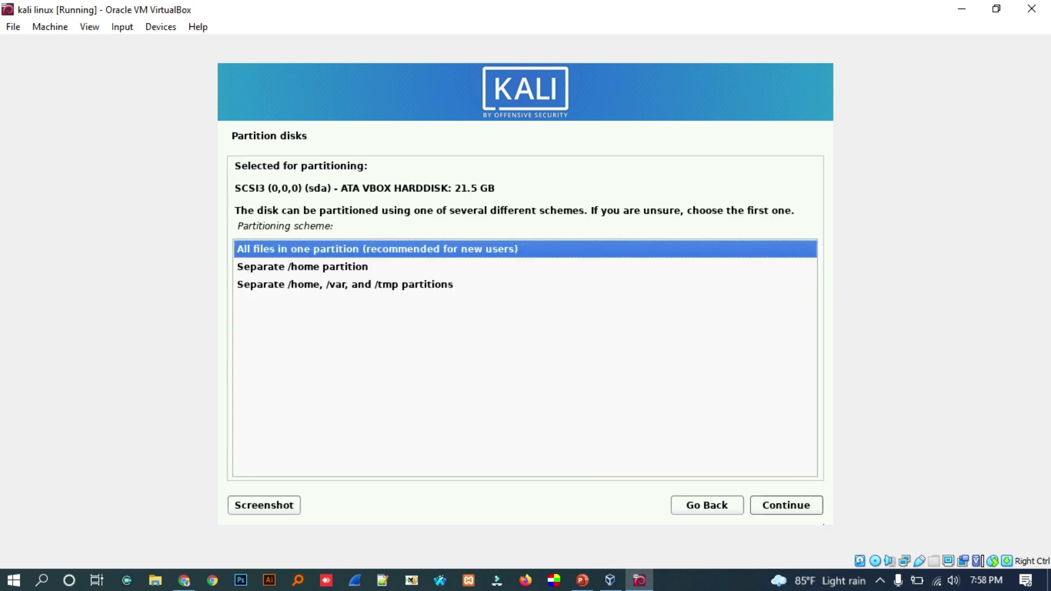
click(785, 505)
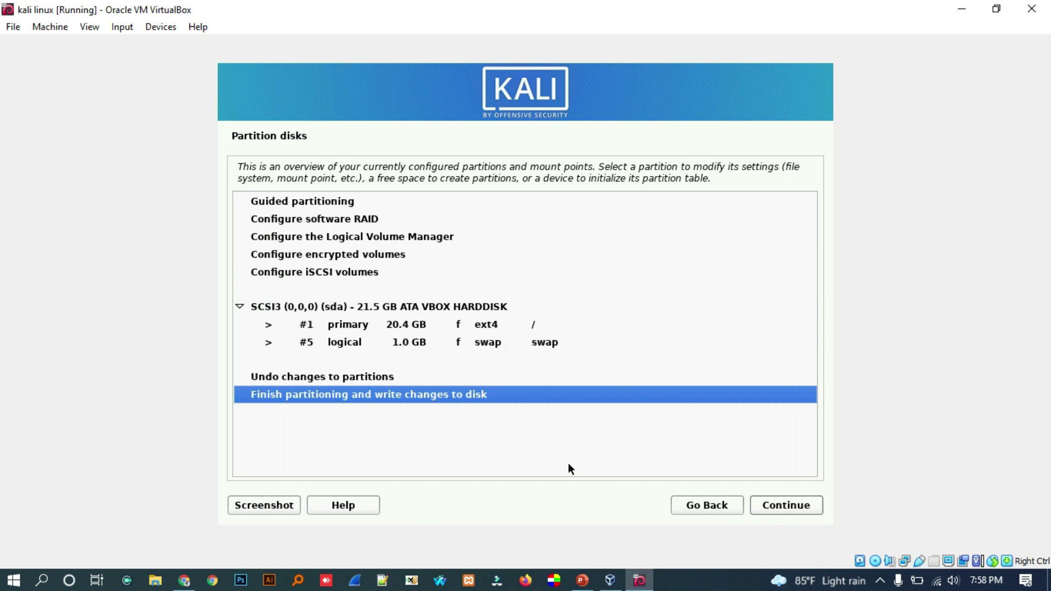
click(773, 504)
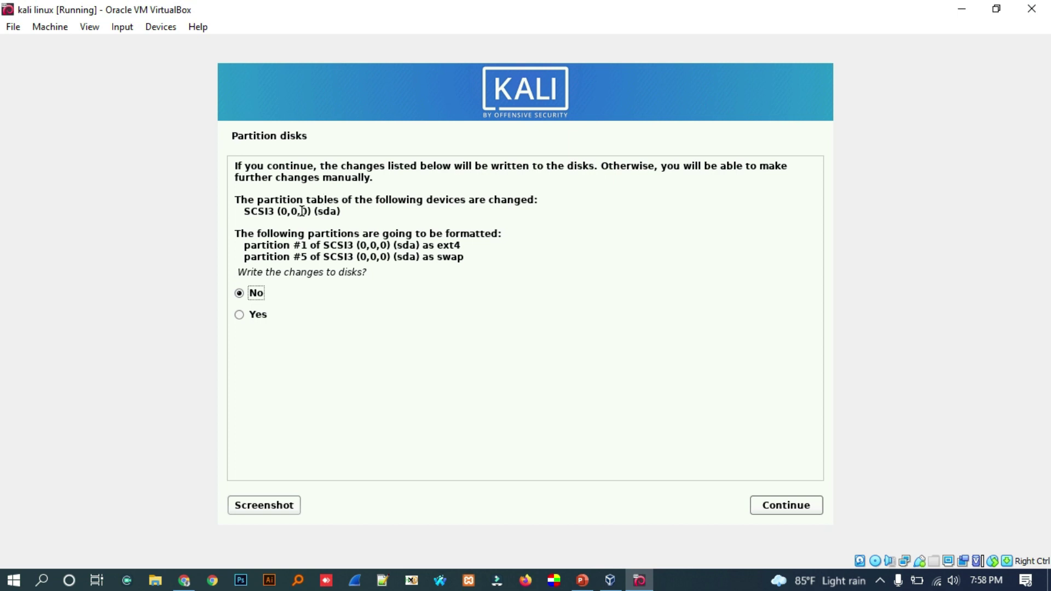
click(238, 317)
click(780, 504)
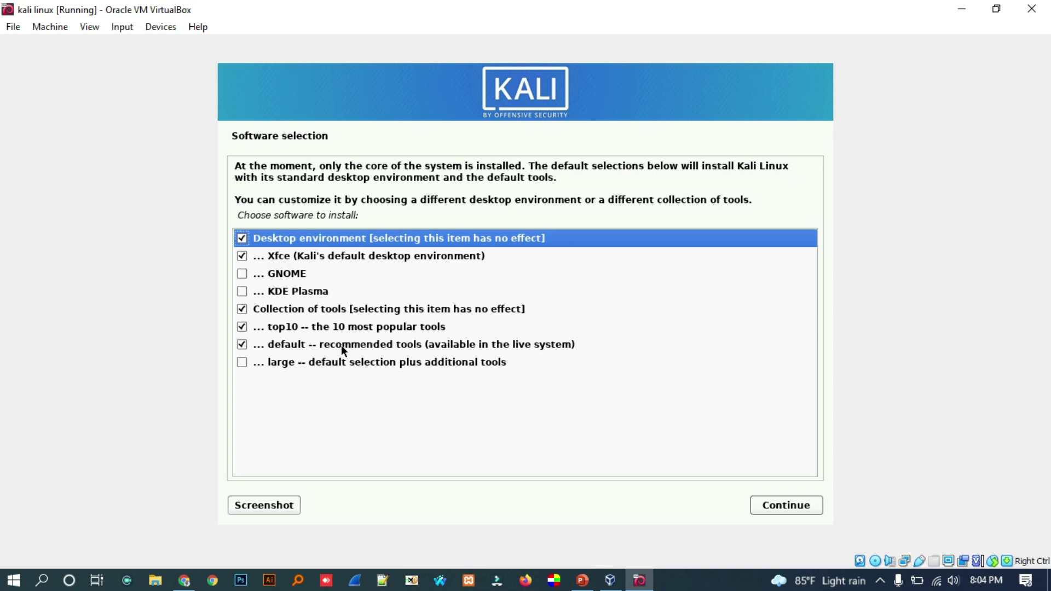
- Add the GNOME desktop to Software selection and start installing the packages
click(271, 274)
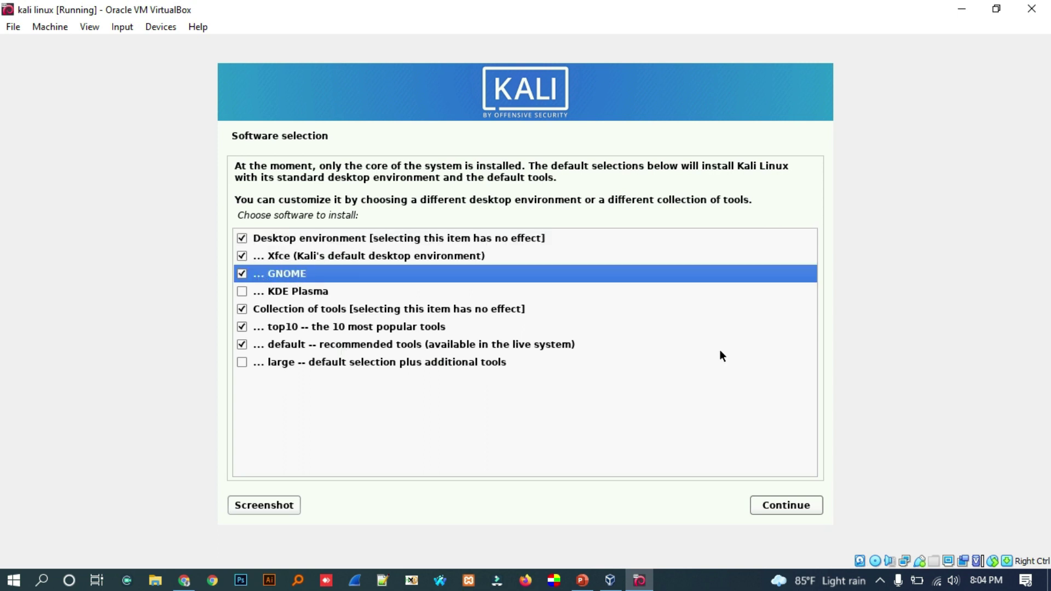
click(805, 509)
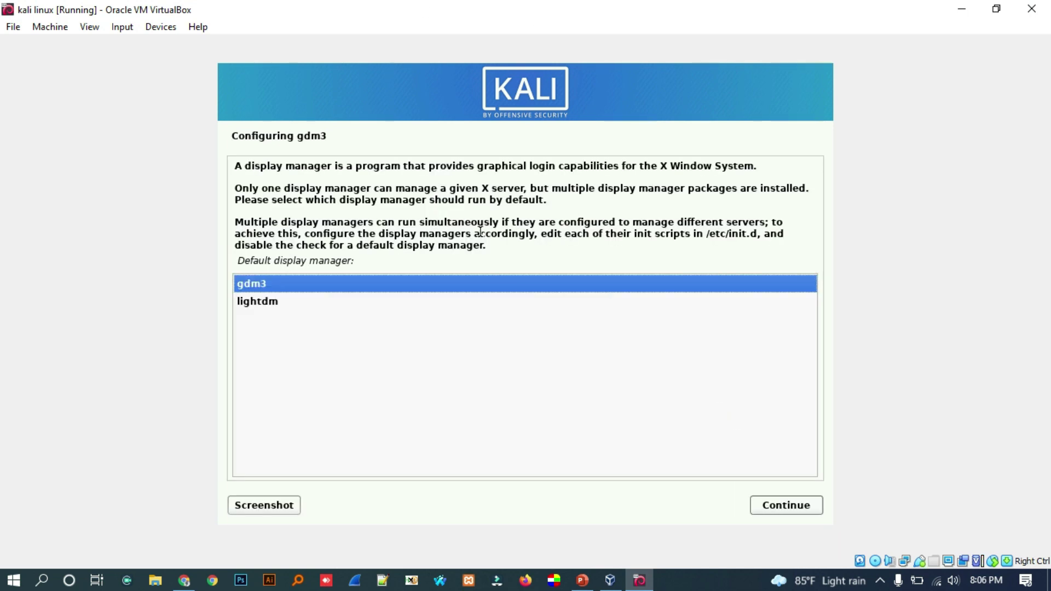
- Set lightdm as the default display manager and continue the installation
click(253, 302)
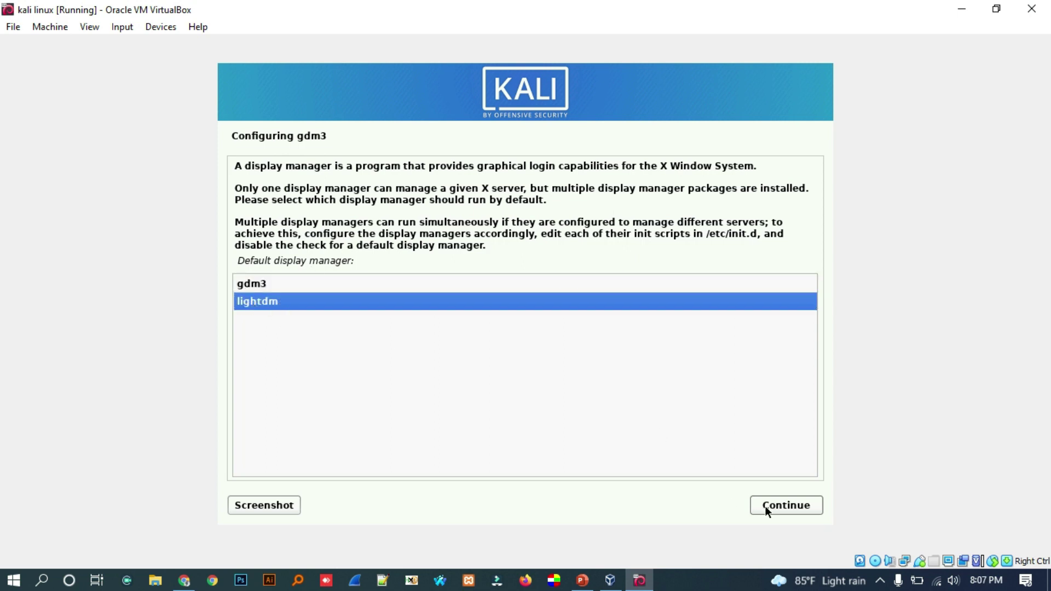
click(799, 505)
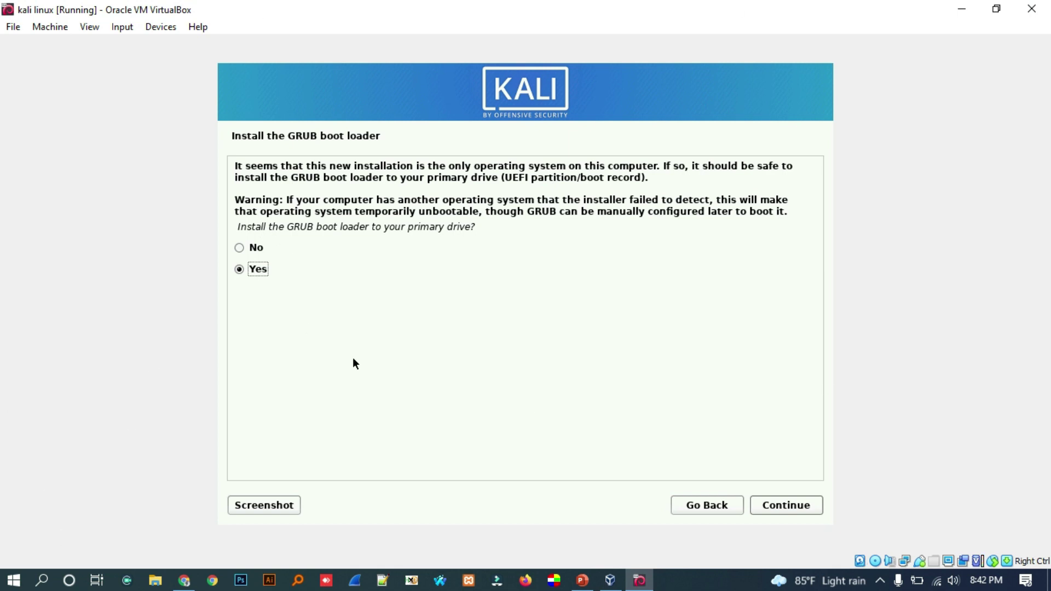
- Install the GRUB boot loader to /dev/sda and finish the Kali installation with a reboot
click(786, 505)
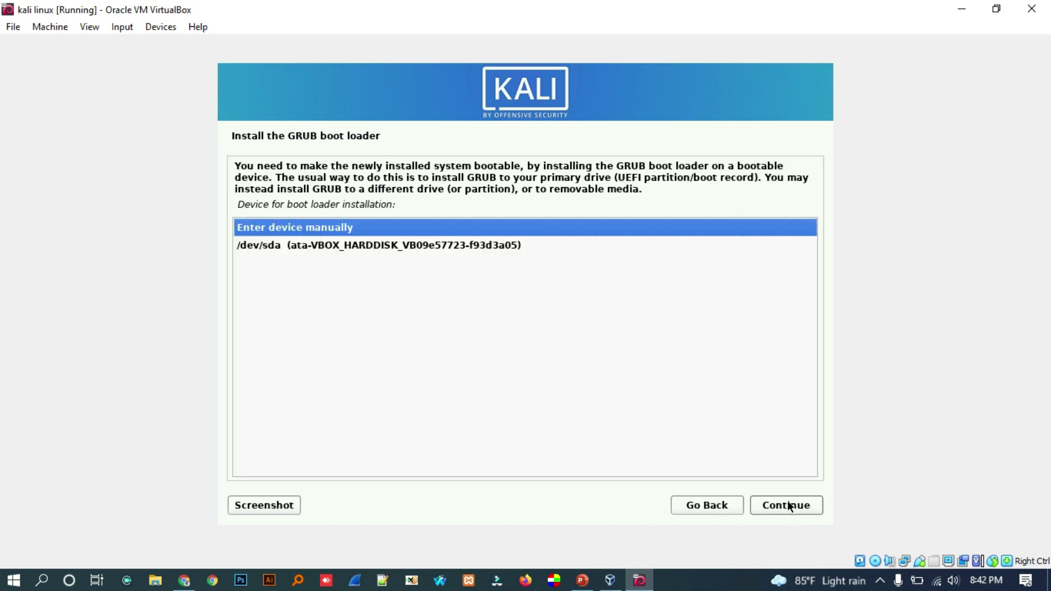
click(337, 245)
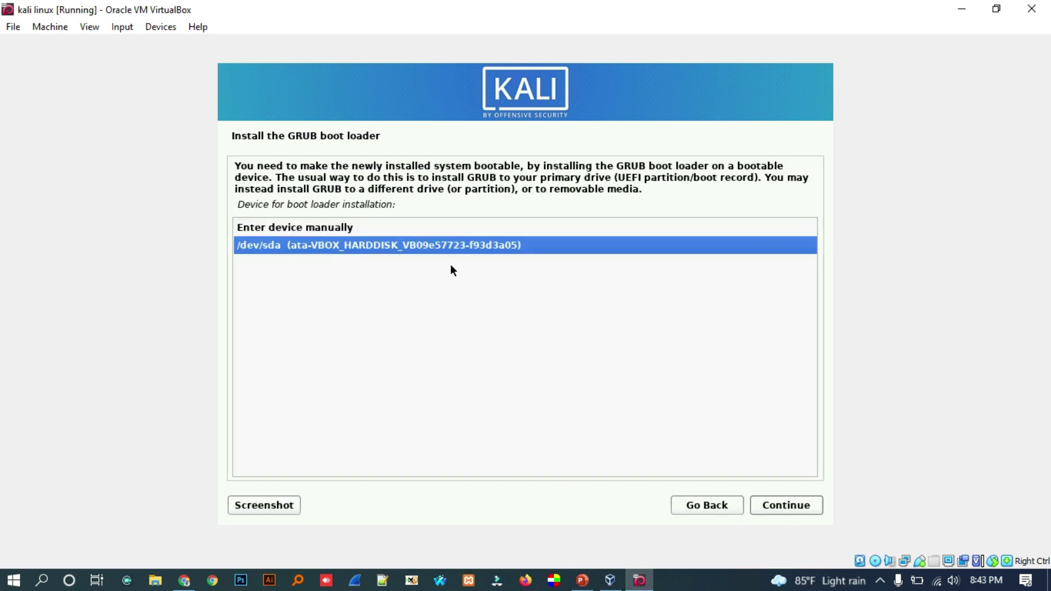
click(783, 506)
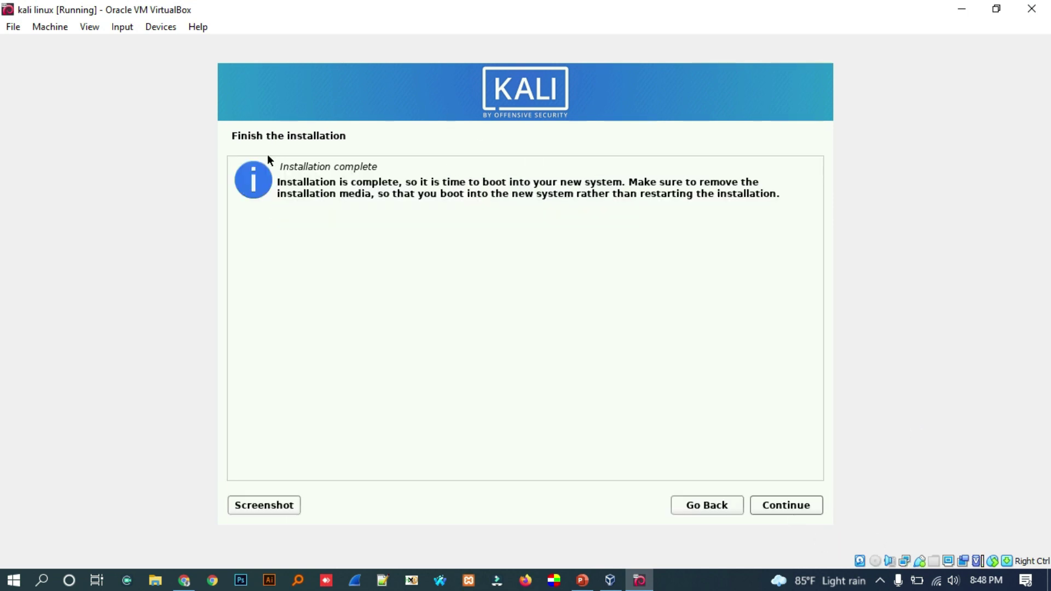
click(789, 507)
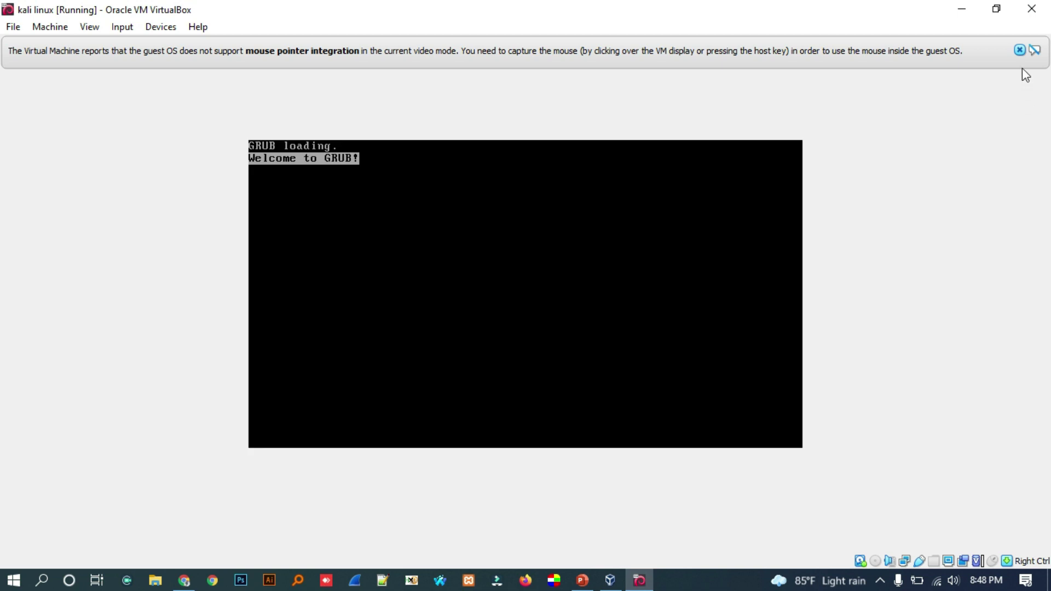
- Dismiss both VirtualBox mouse-integration notices while Kali boots to its login screen
click(1019, 50)
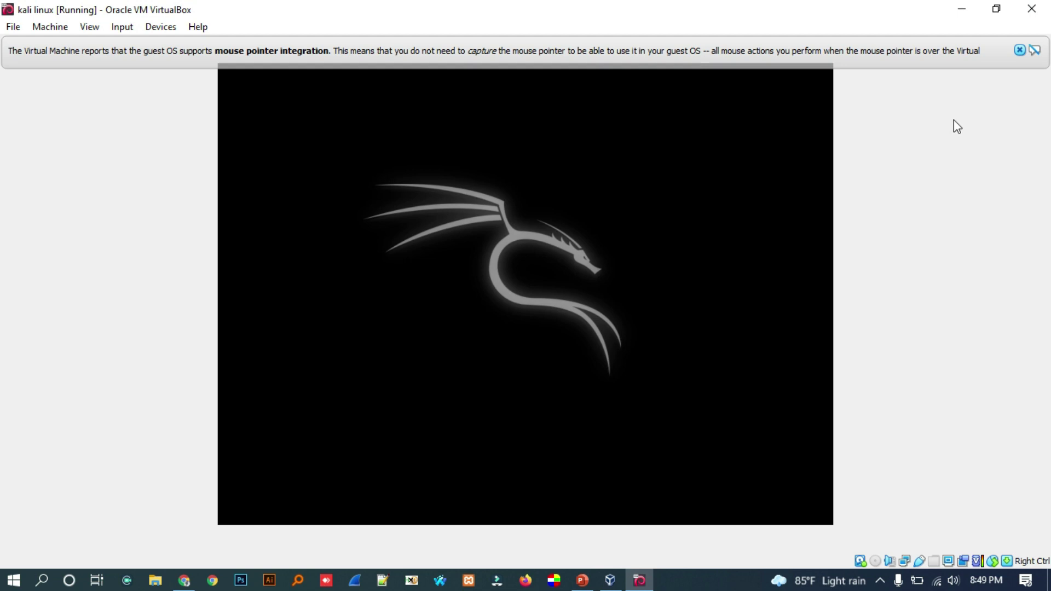
click(1018, 50)
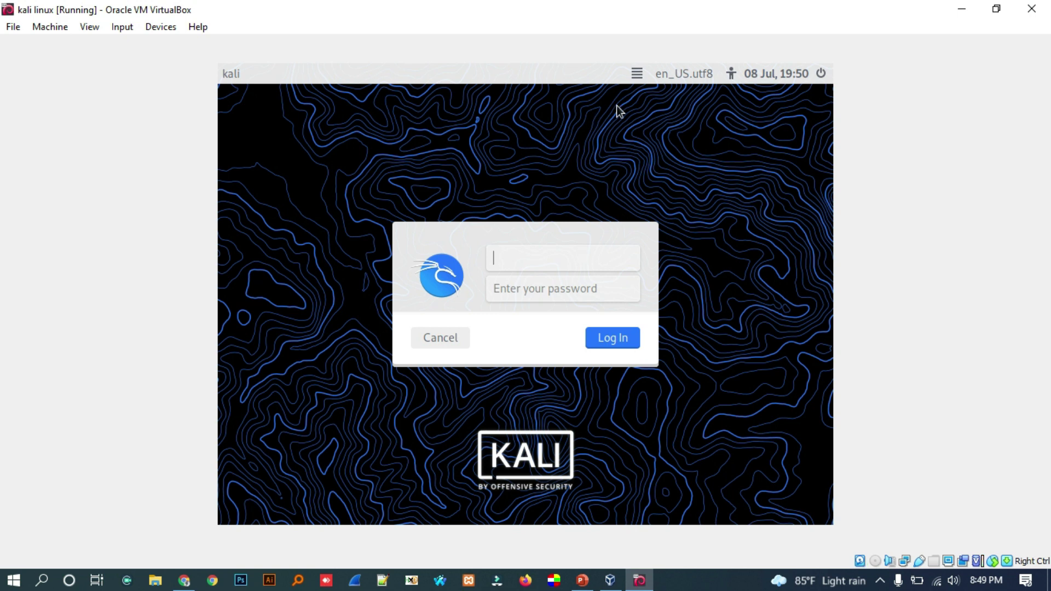
- Select the GNOME session, enter the Kali username and password, and log in
click(636, 74)
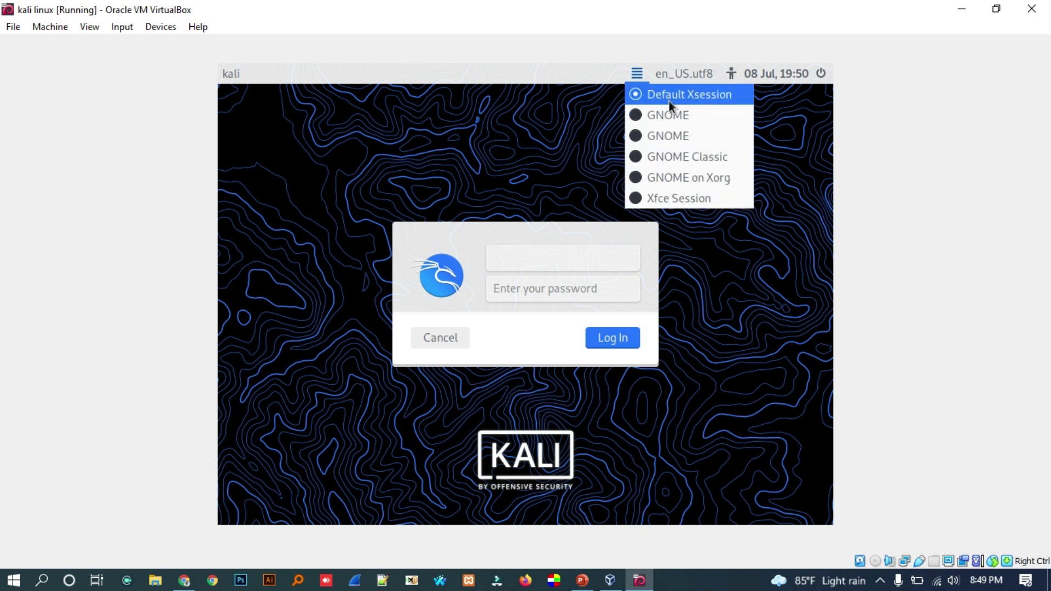
click(662, 135)
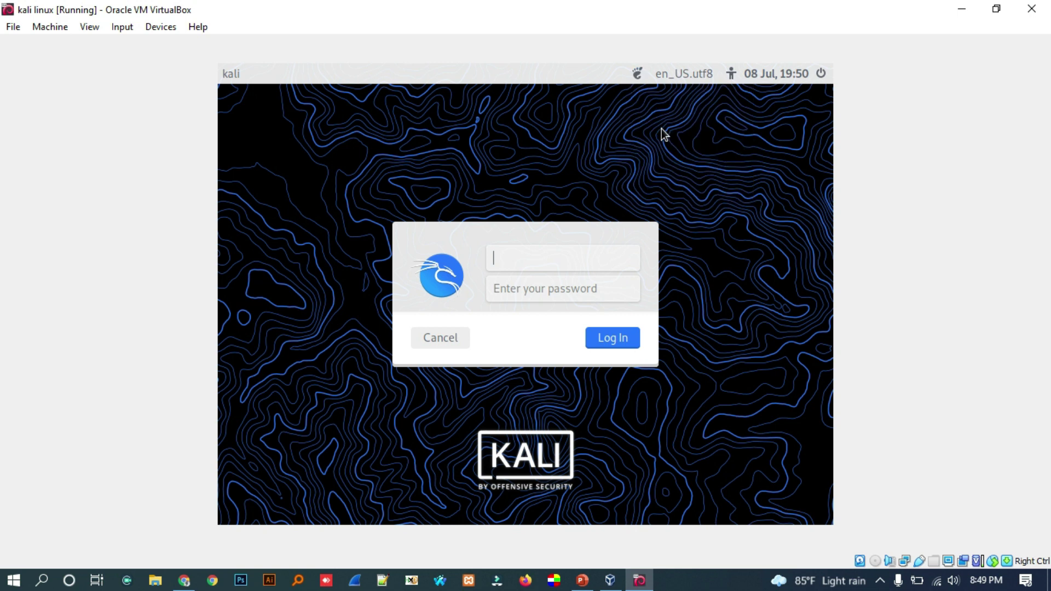
text(m)
key(BackSpace)
text(mrrex)
click(539, 296)
text(••••••••••)
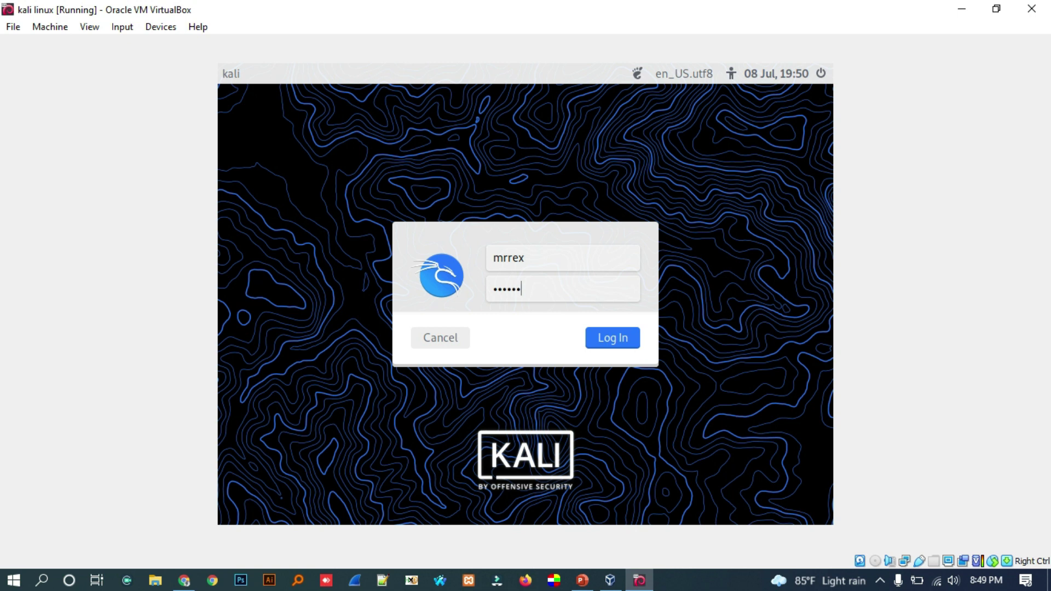
text(•)
click(610, 345)
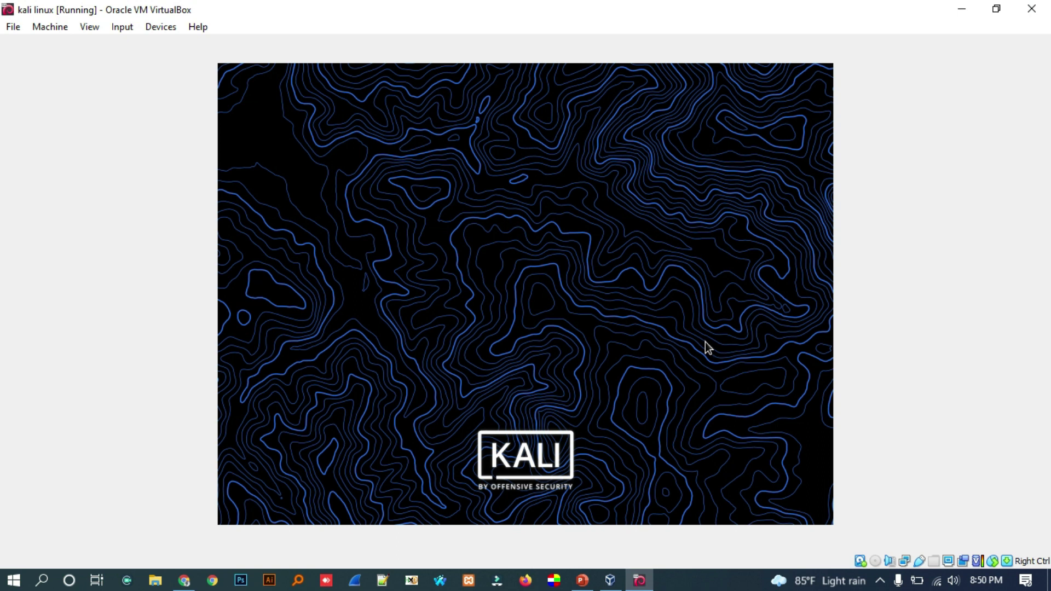
click(90, 27)
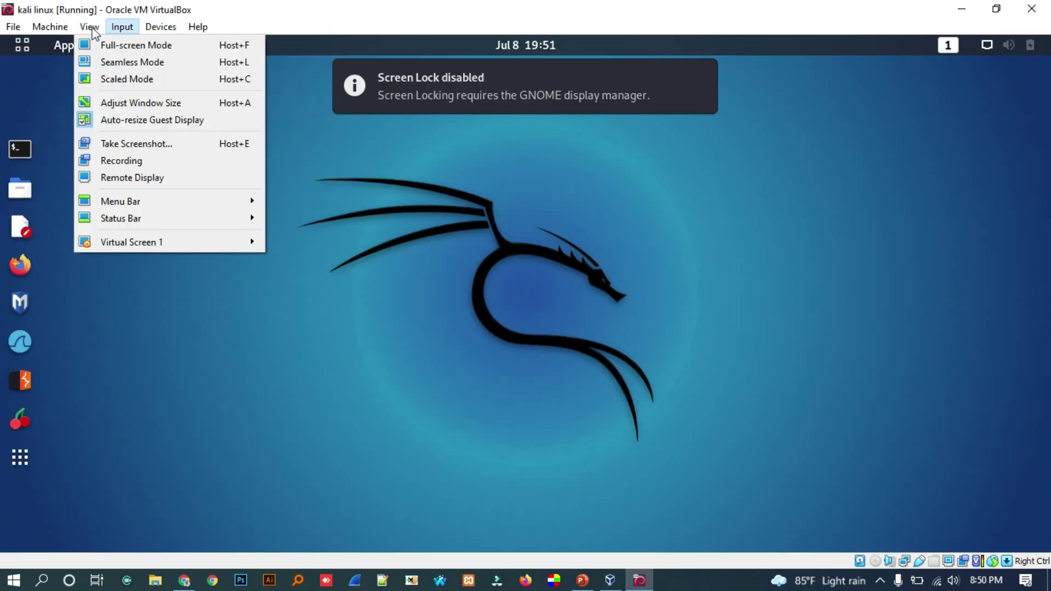
- Switch the Kali VM to full-screen mode and launch Firefox ESR from the dock
click(101, 49)
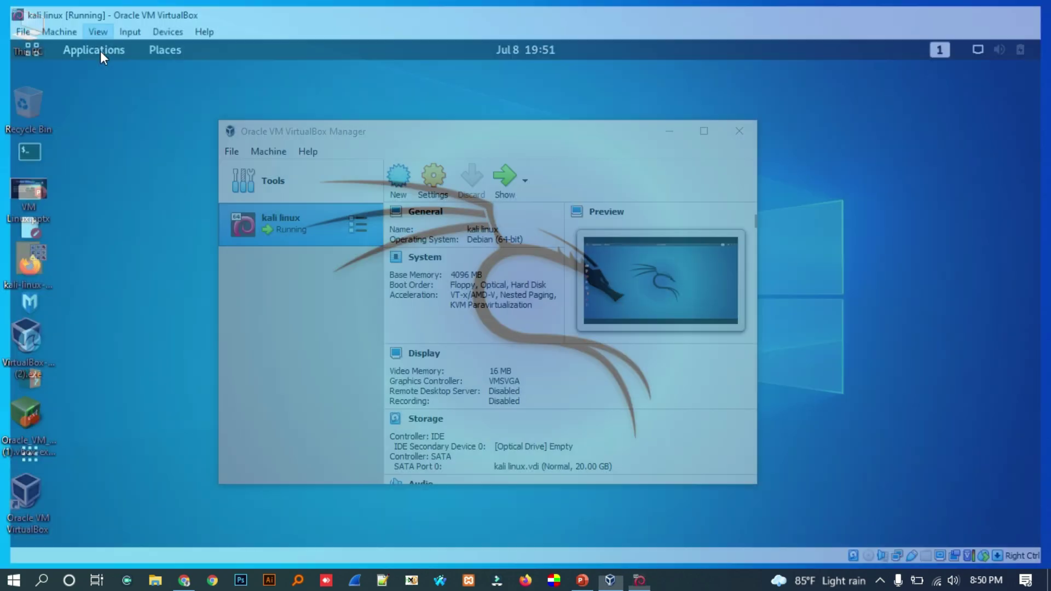
right_click(619, 218)
click(773, 274)
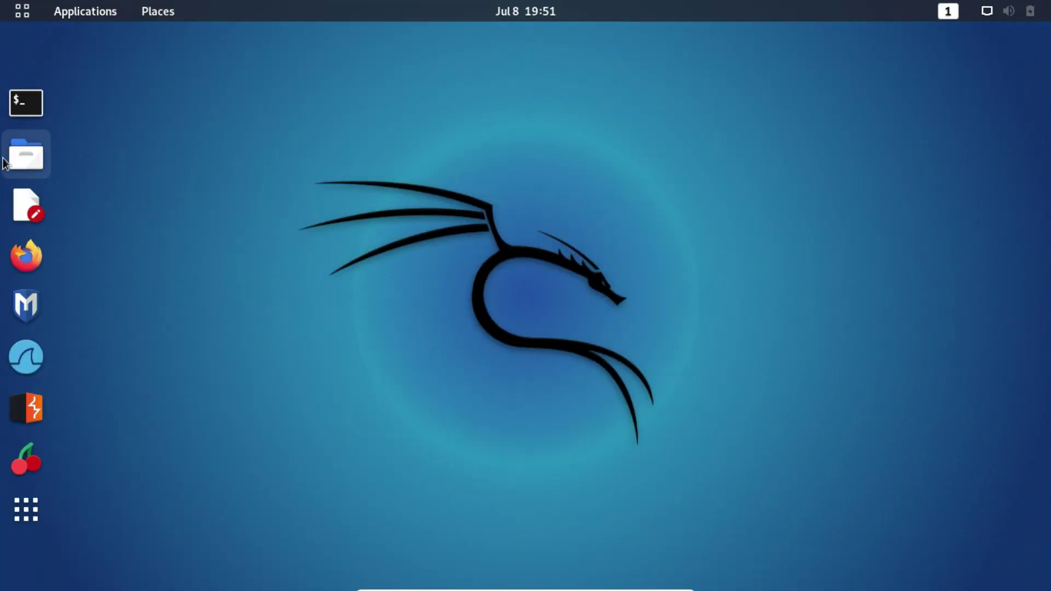
click(26, 255)
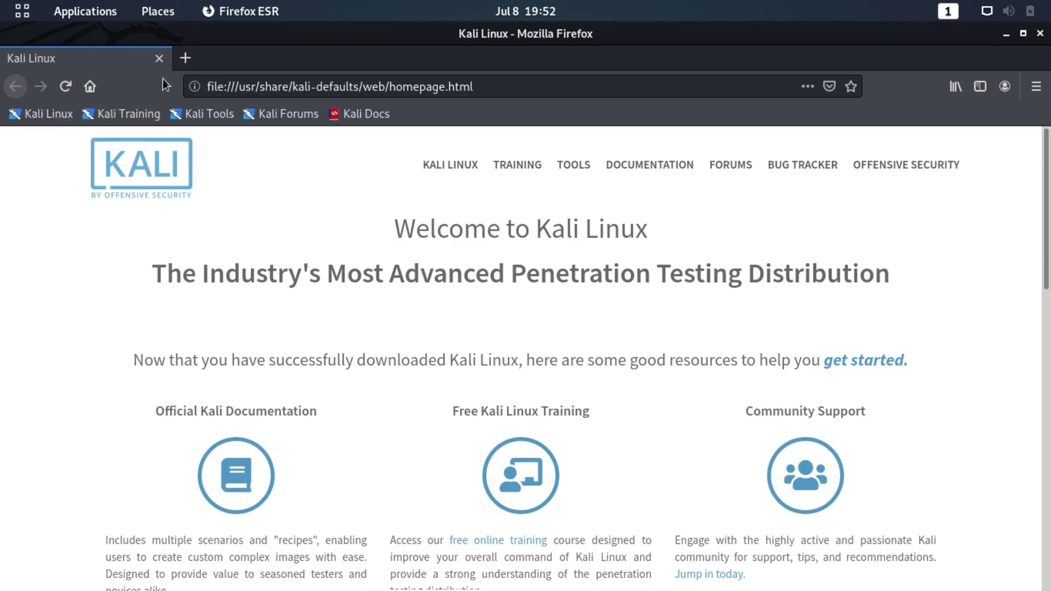
- In a new tab, Google 'kali linux update document' and open the kali.org Updating Kali result
click(184, 60)
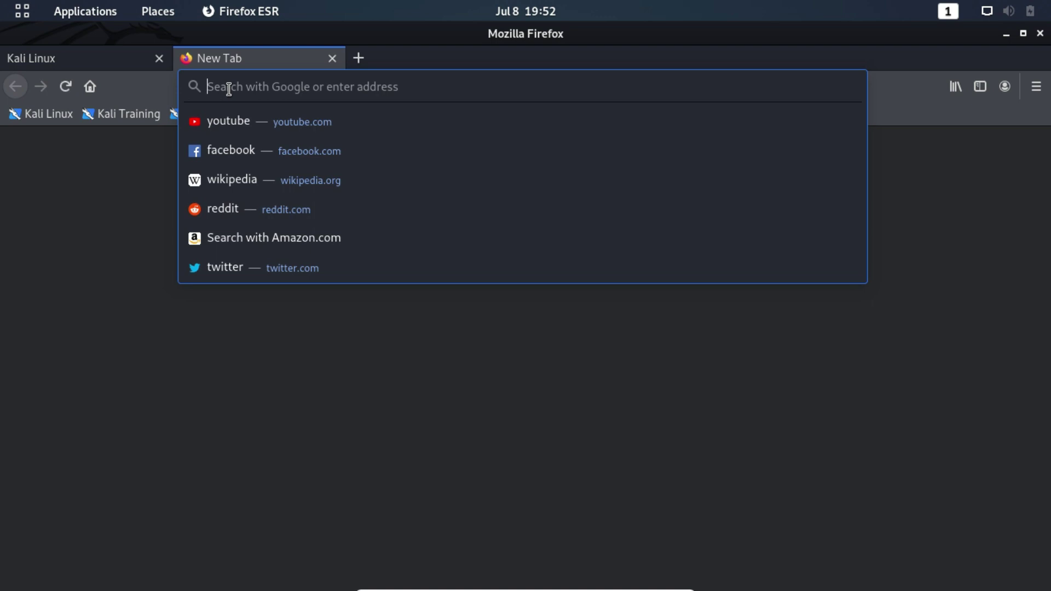
text(kali)
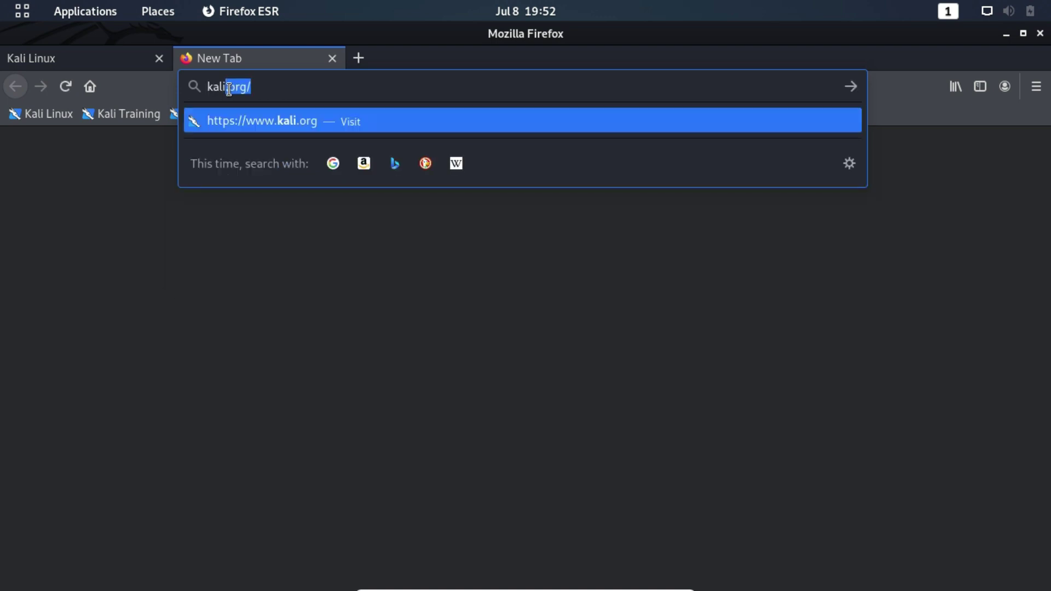
key(Delete)
text(linux)
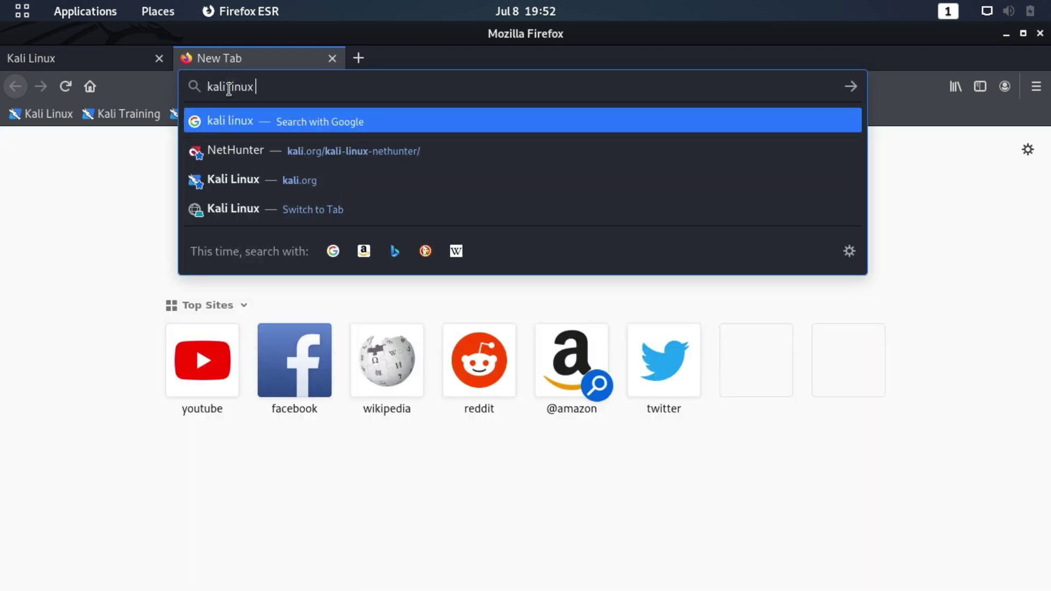
text( upda)
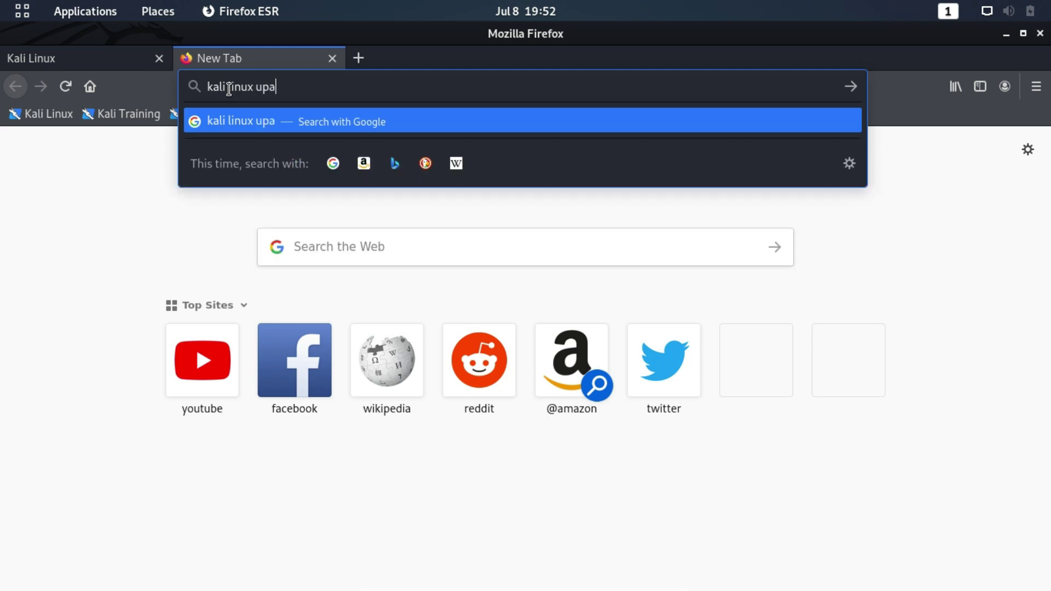
text(te )
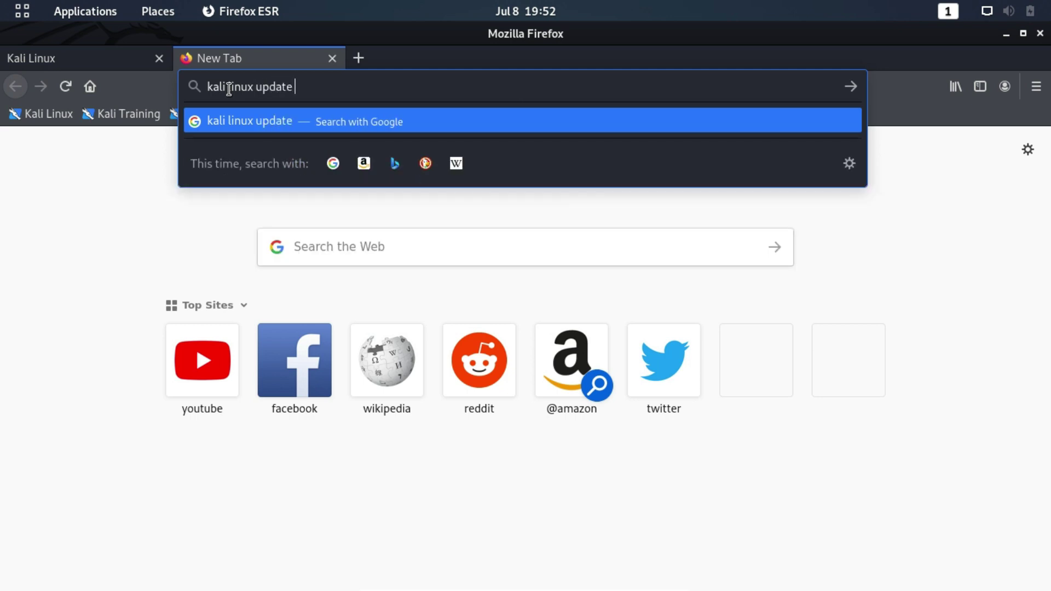
text(document)
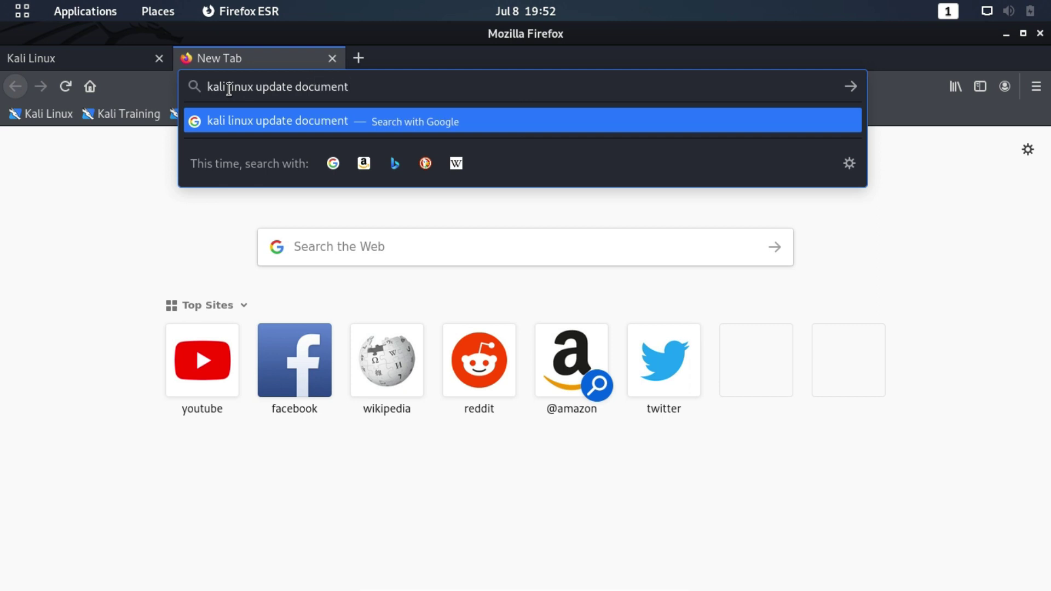
key(Return)
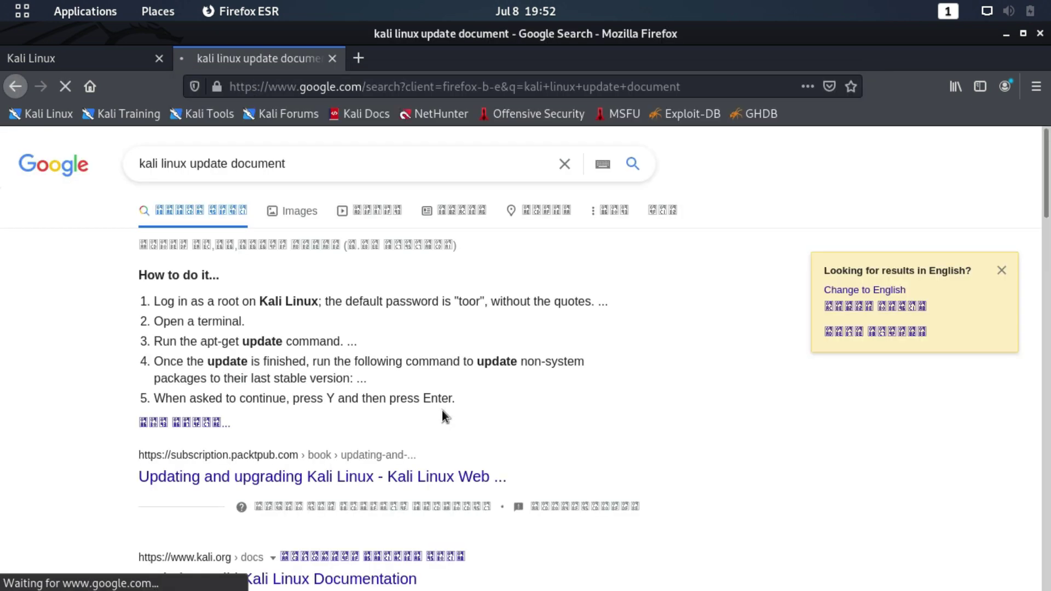
scroll(412, 354, down, 3)
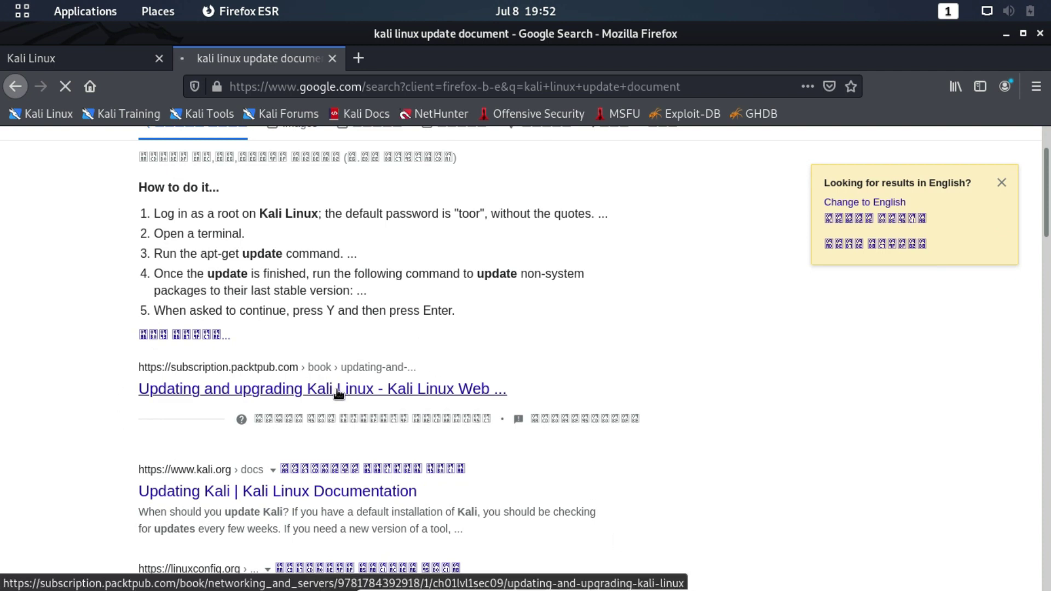
scroll(329, 400, down, 2)
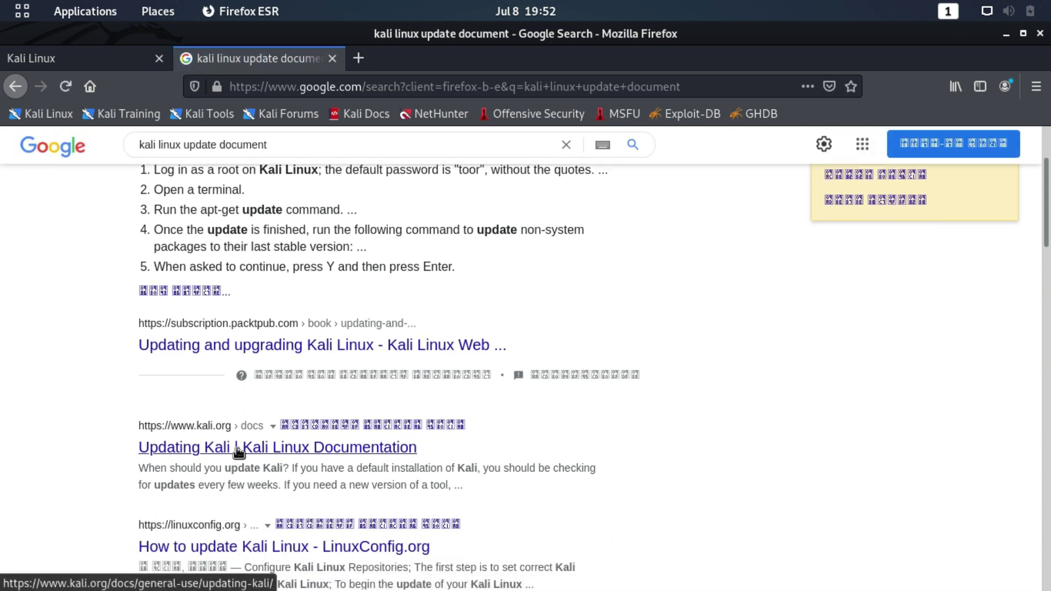
click(195, 450)
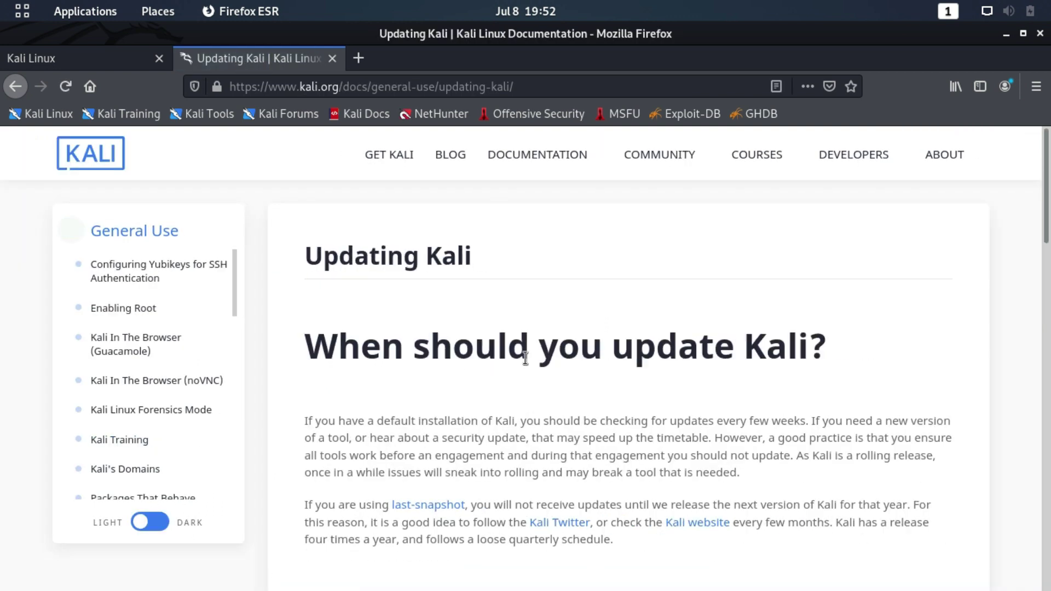
- Scroll to How to update Kali?, unmaximize and move Firefox, then launch a terminal
scroll(524, 358, down, 7)
scroll(524, 357, down, 1)
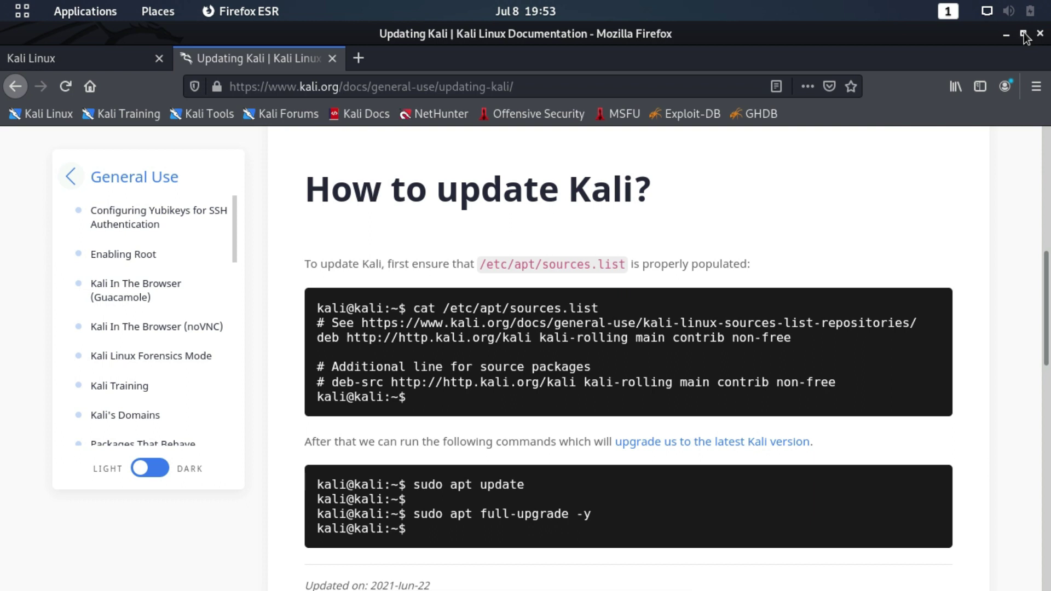
double_click(712, 53)
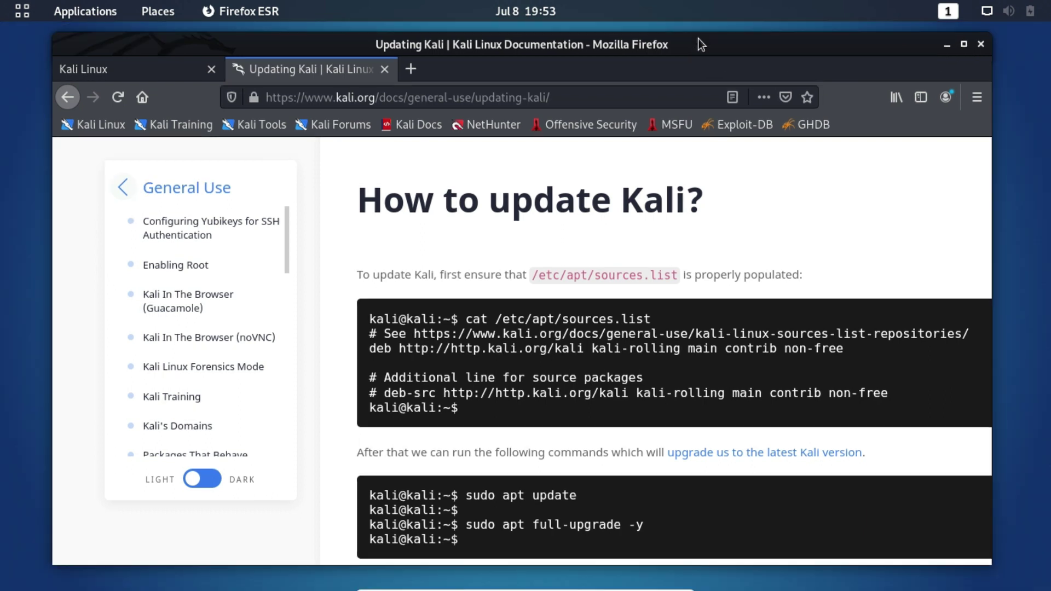
drag(711, 37, 777, 46)
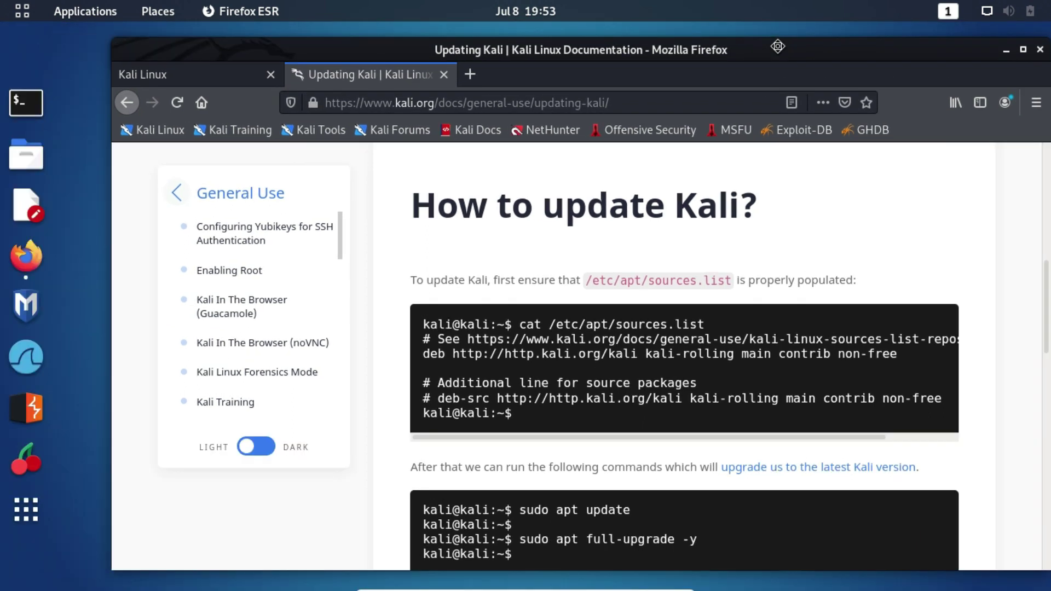
click(19, 106)
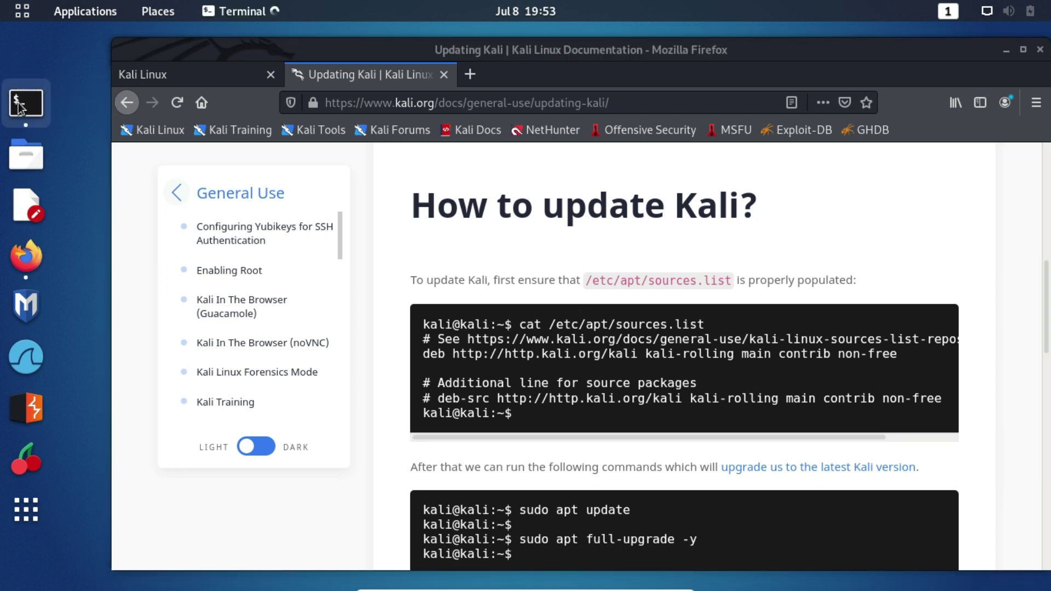
- Refresh Kali's package lists with sudo apt update, which reports 201 upgradable packages
drag(271, 40, 386, 129)
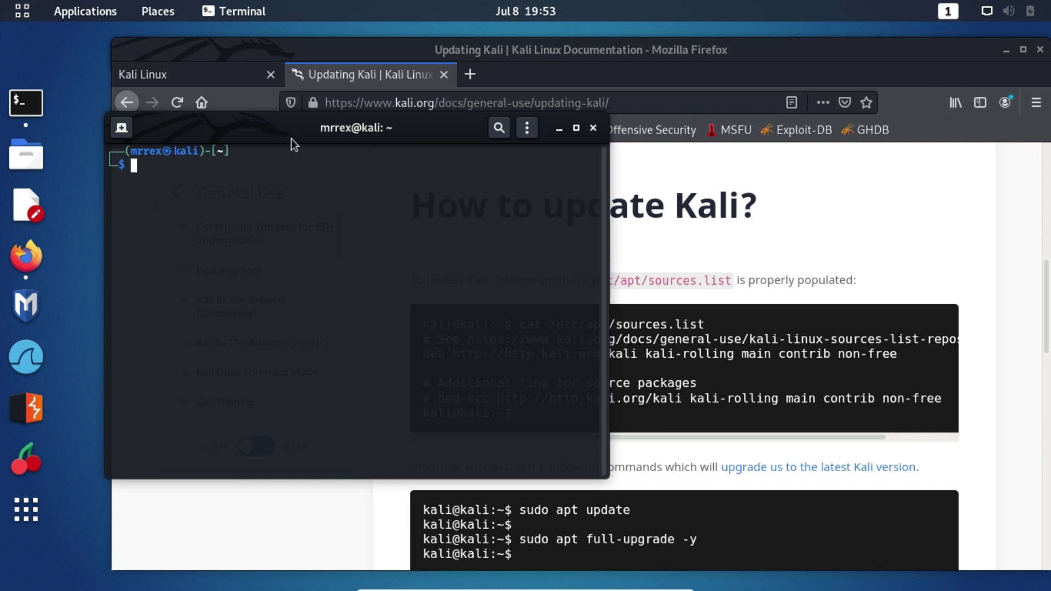
text(sud)
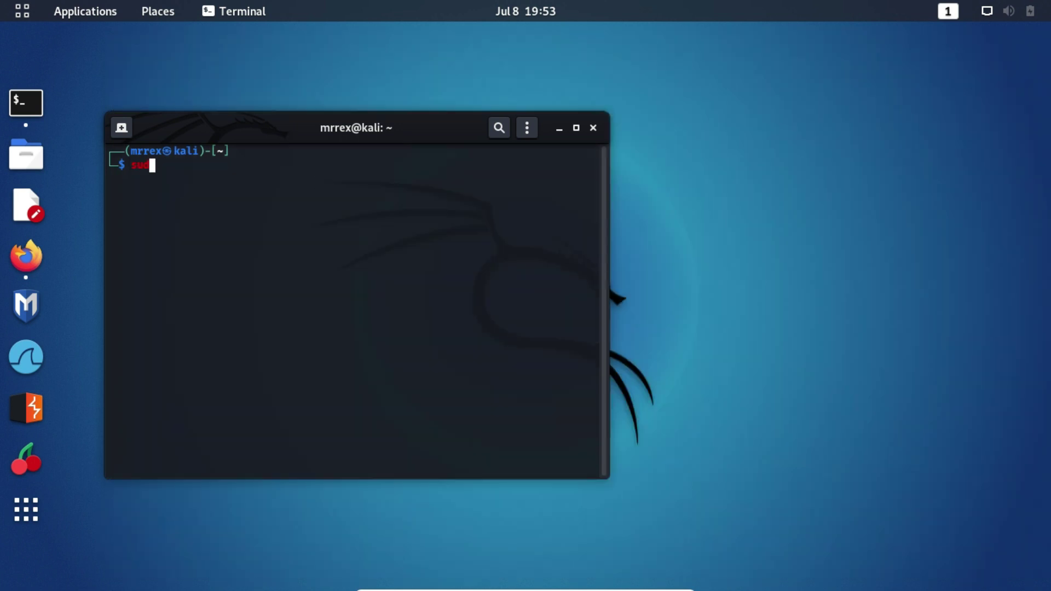
text(o apt update)
key(Return)
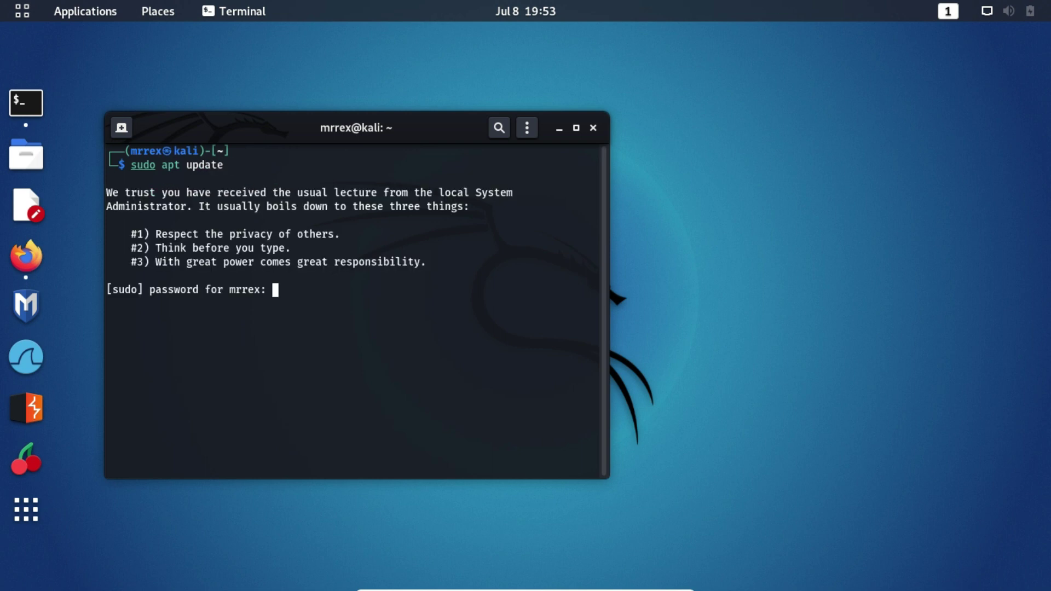
key(Return)
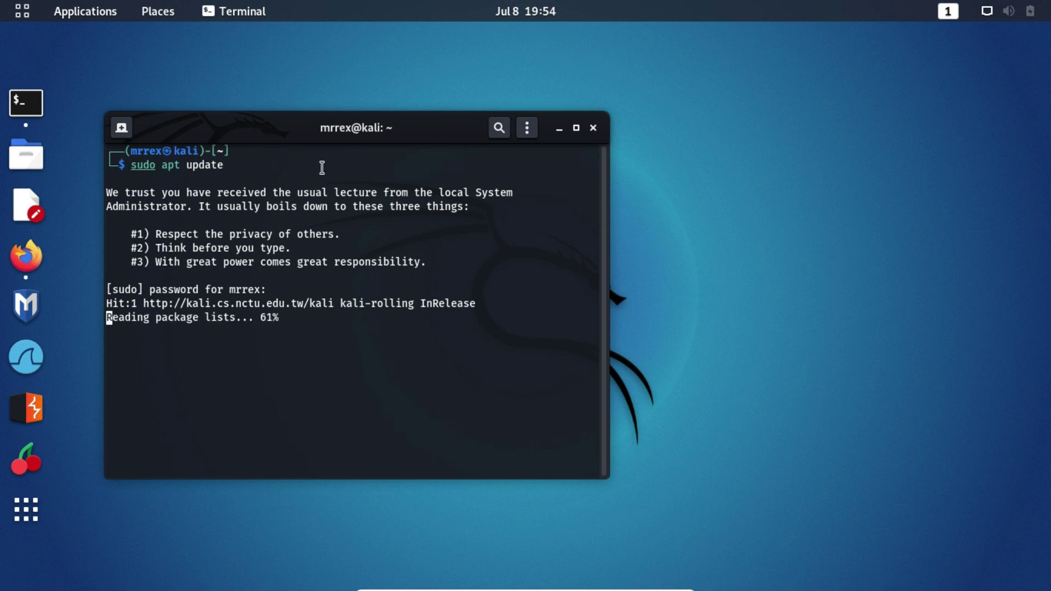
drag(377, 118, 549, 95)
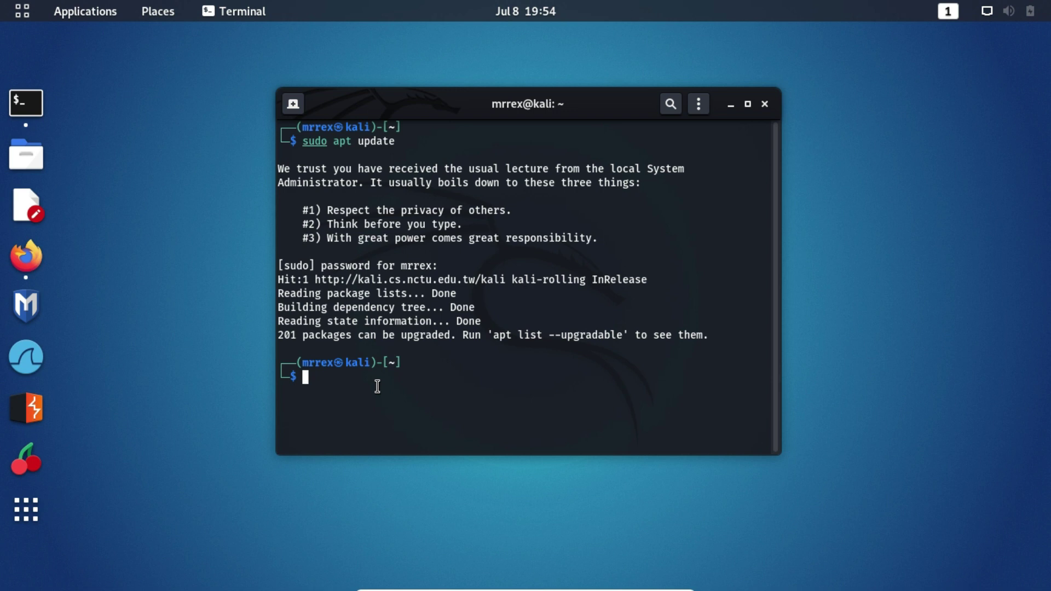
click(32, 256)
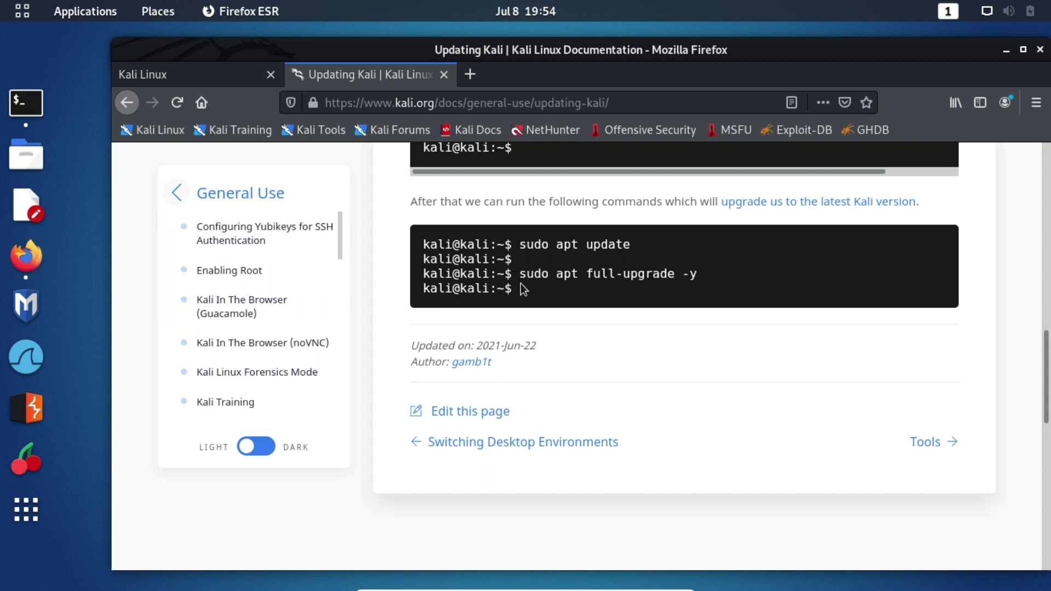
- Copy 'sudo apt full-upgrade -y' from the guide and run it in the terminal
drag(521, 278, 682, 276)
right_click(682, 275)
click(700, 285)
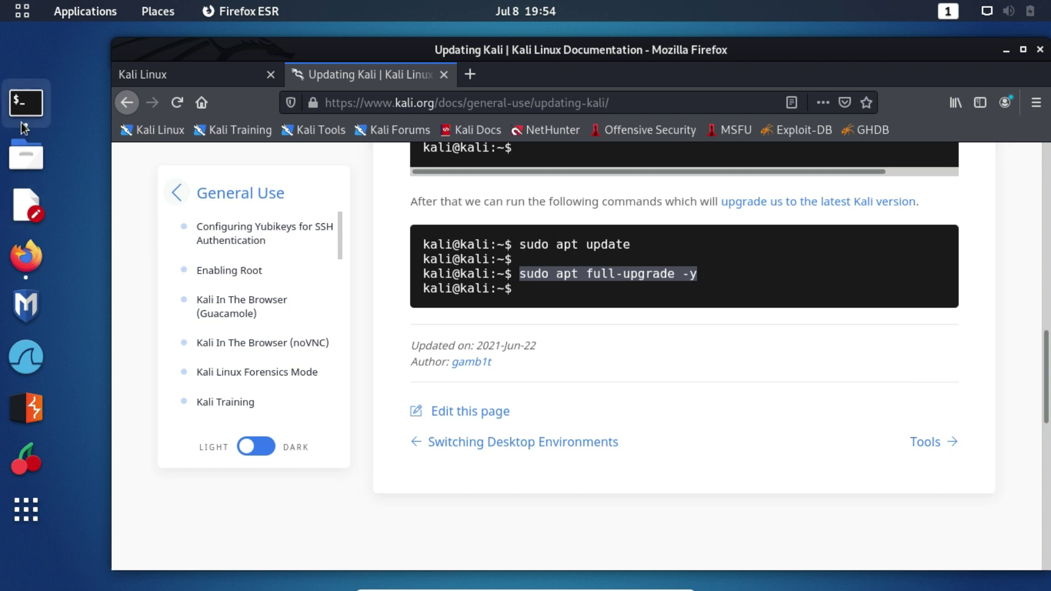
click(26, 102)
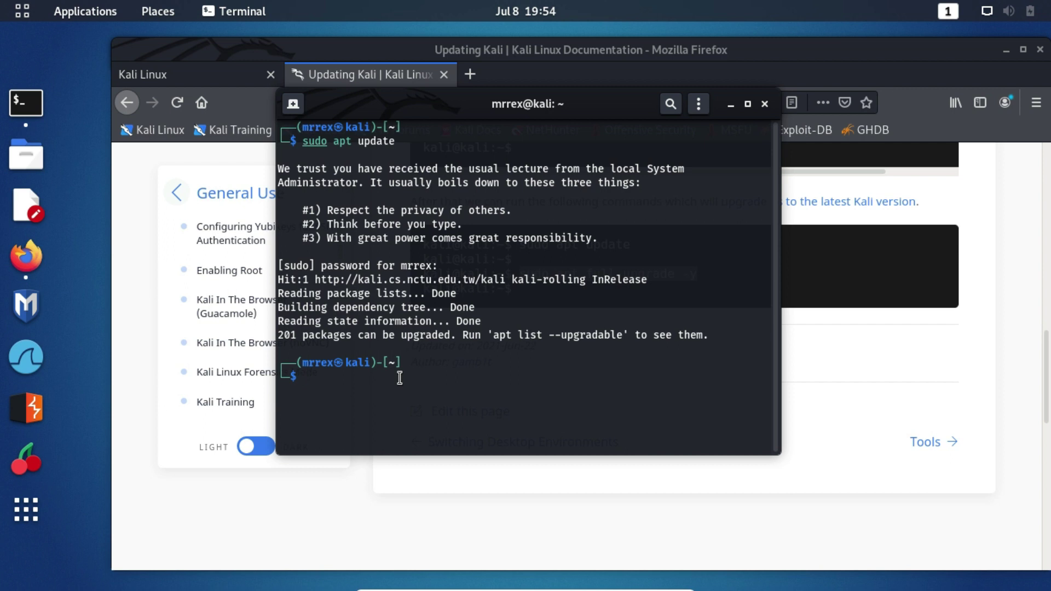
key(ctrl+shift+v)
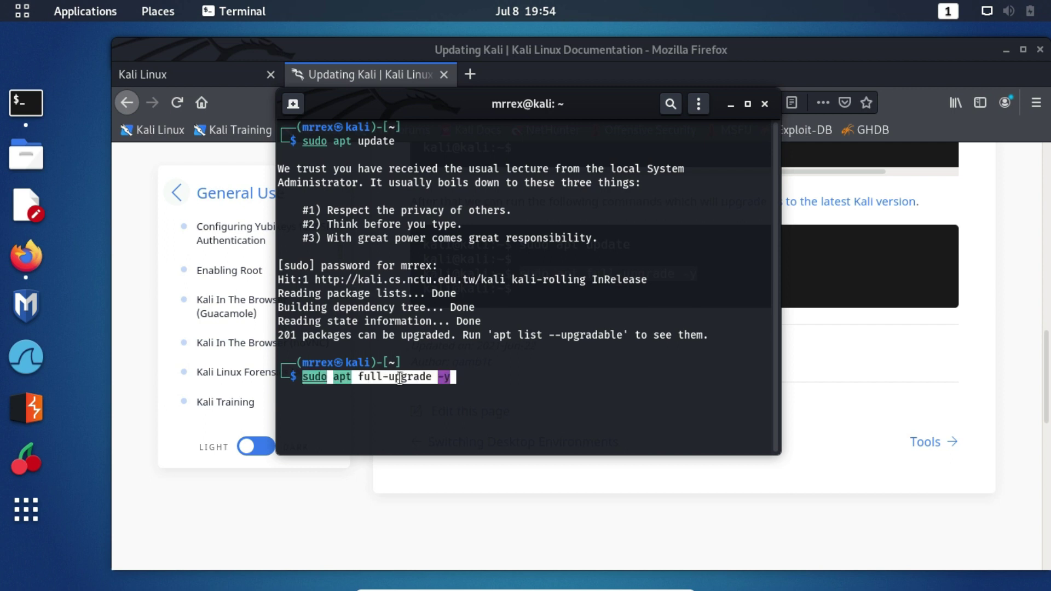
key(Return)
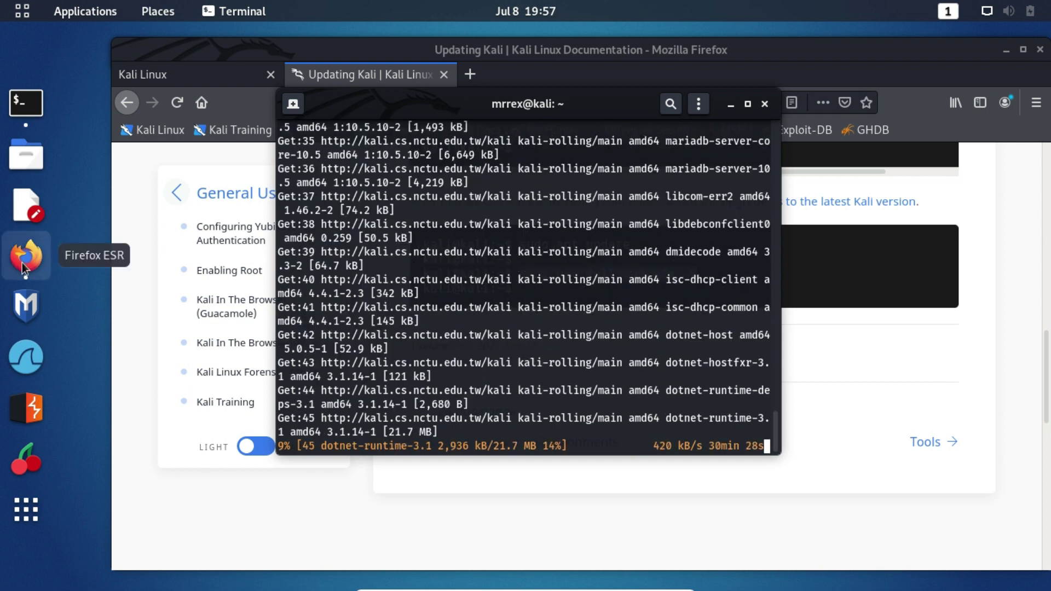
click(26, 256)
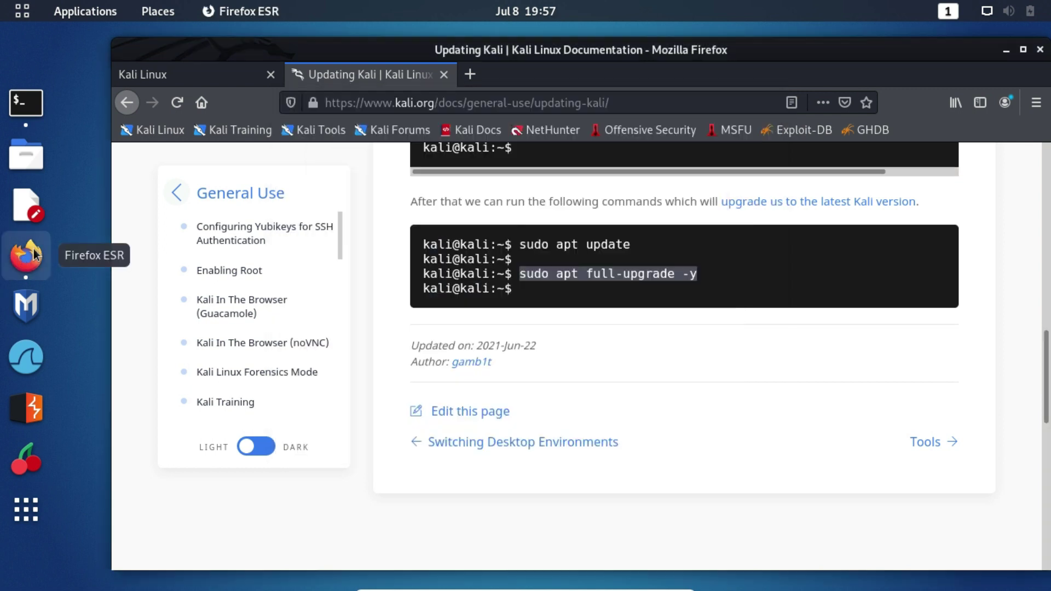
- Search the web for 'bangla' in a new Firefox tab
click(188, 74)
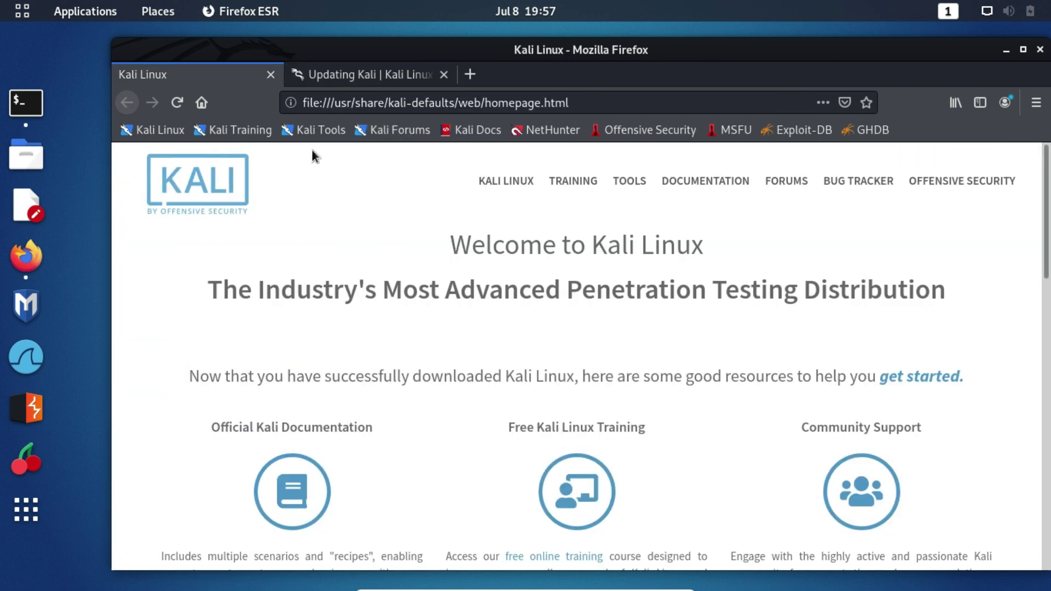
click(469, 74)
click(494, 101)
text(bangla)
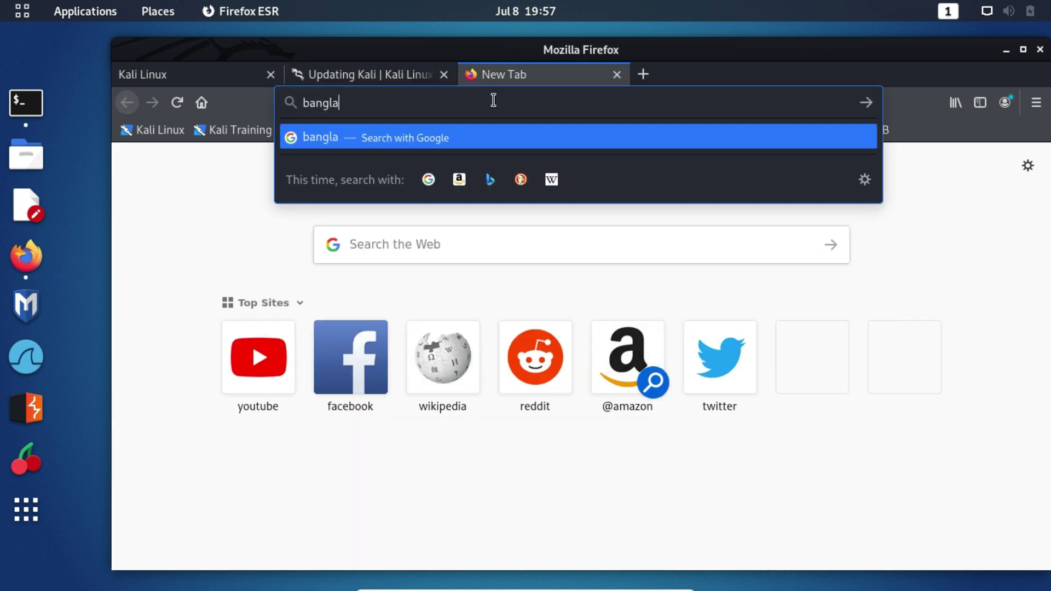
key(Return)
- Search for 'kalpurush font' and open OmicronLab's Bengali fonts page
drag(714, 54, 669, 43)
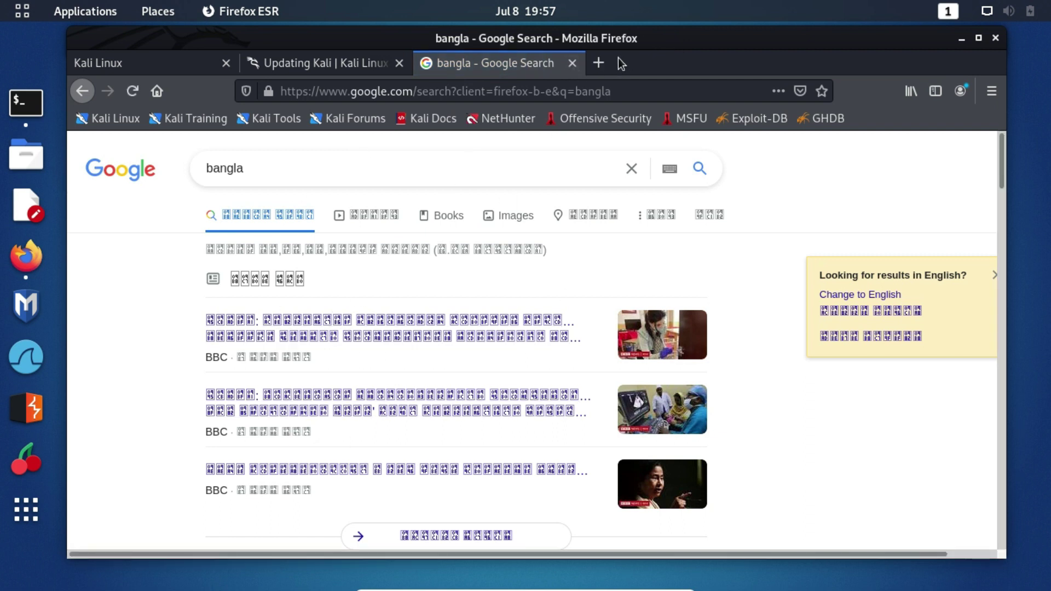
key(/)
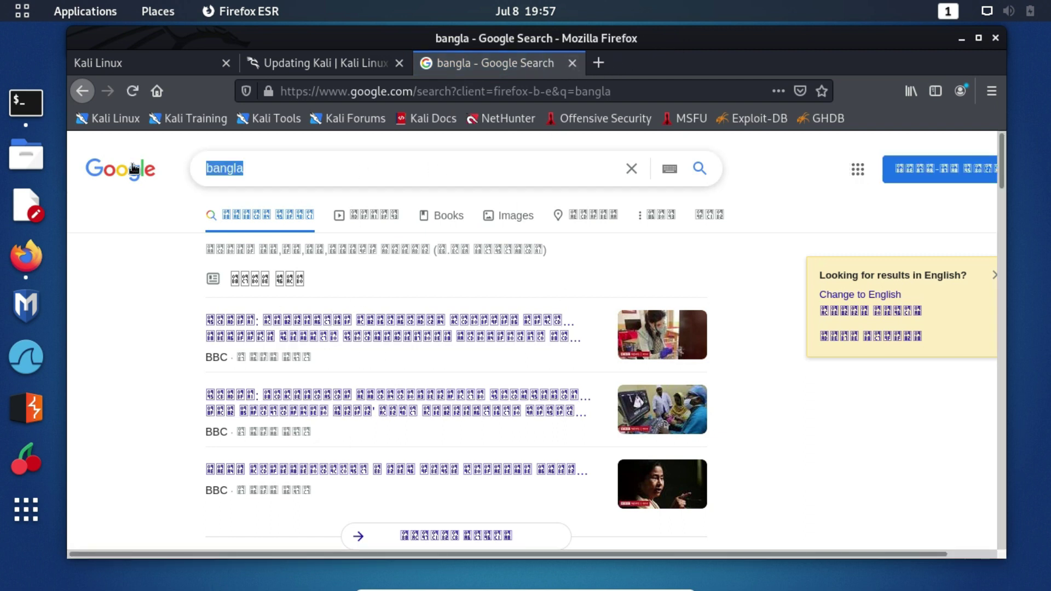
text(ka)
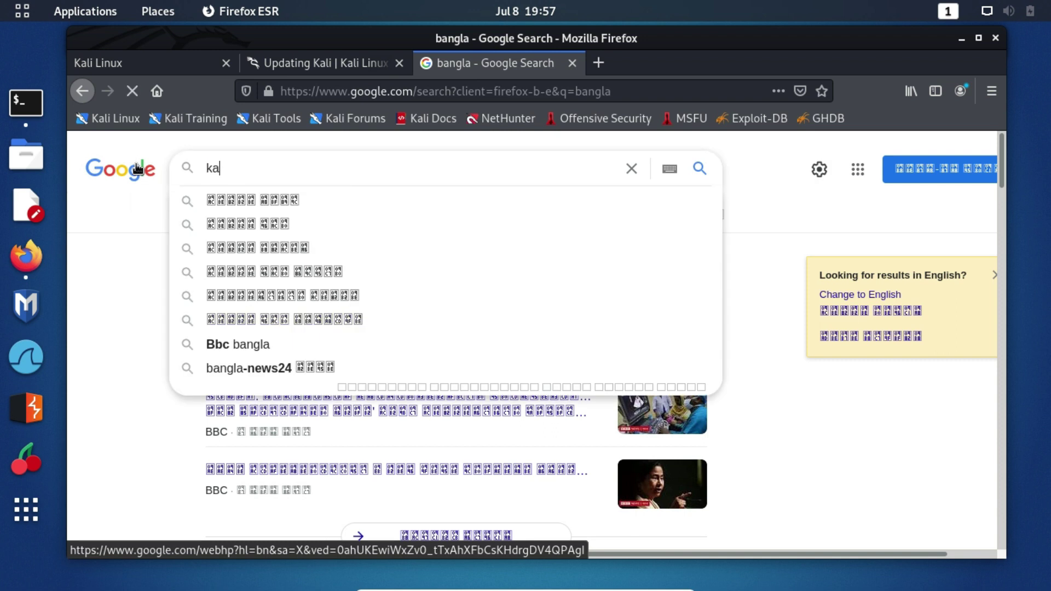
text(lpu)
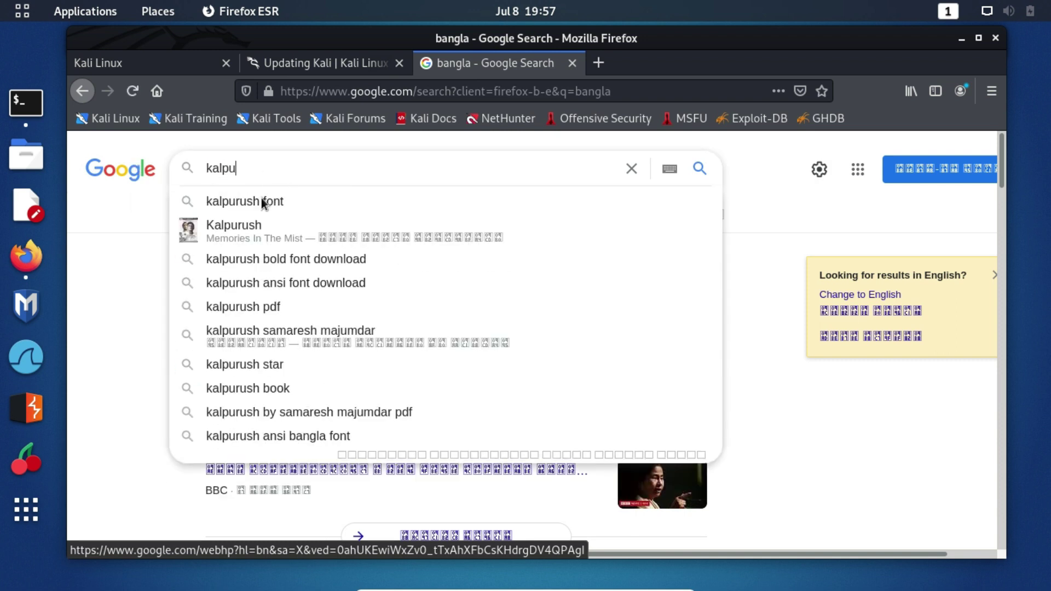
click(260, 203)
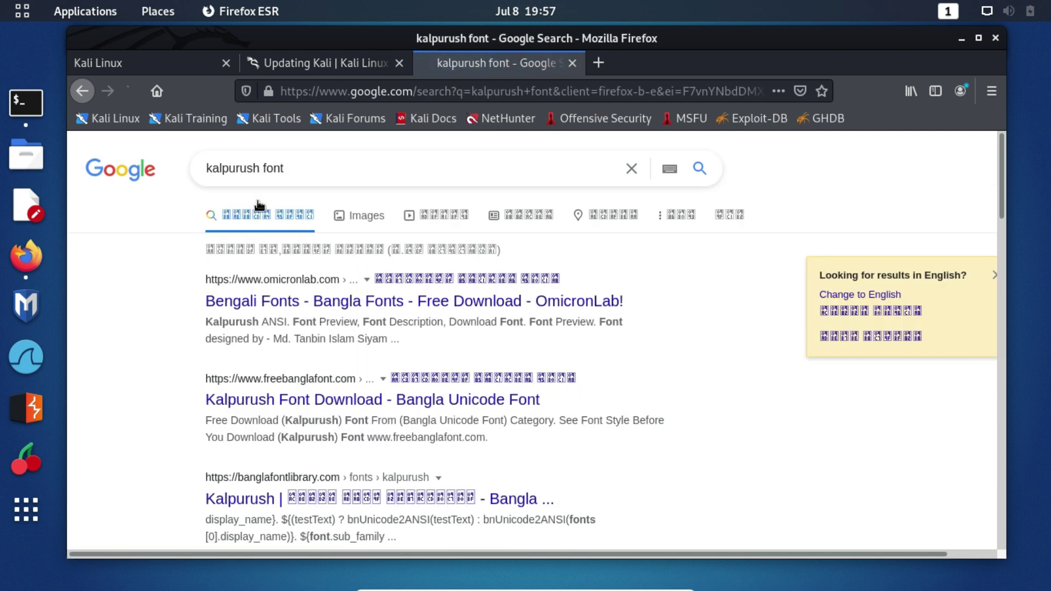
click(294, 304)
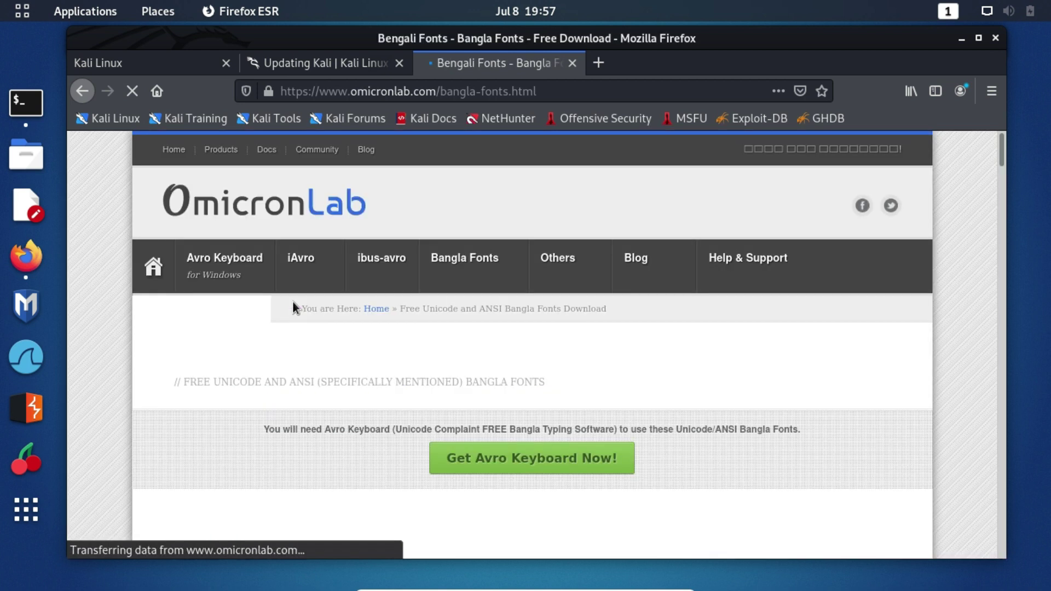
scroll(293, 301, down, 5)
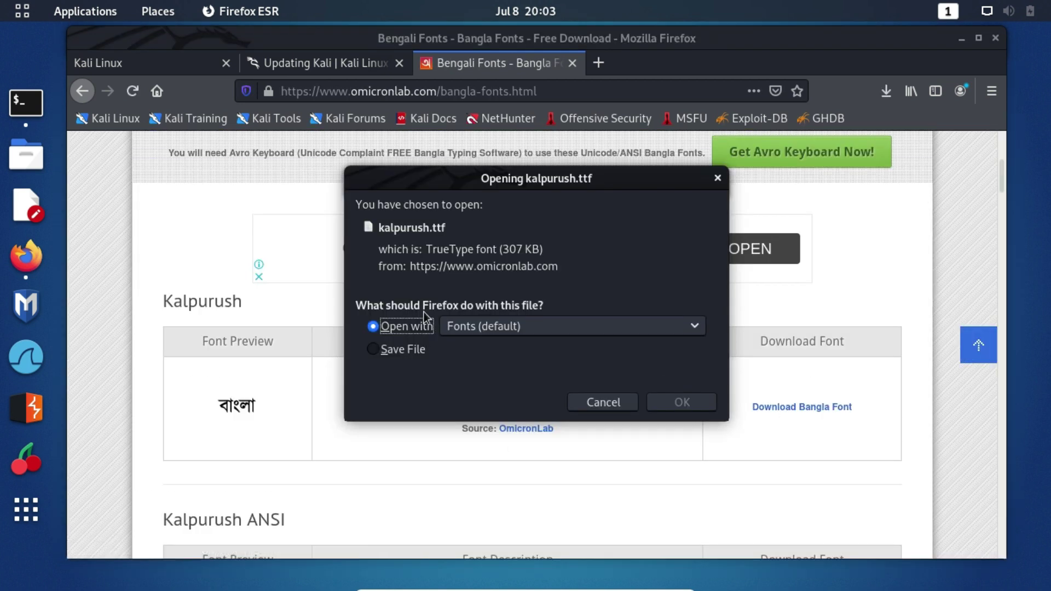
- Save kalpurush.ttf and open its Downloads folder from the downloads list
click(409, 349)
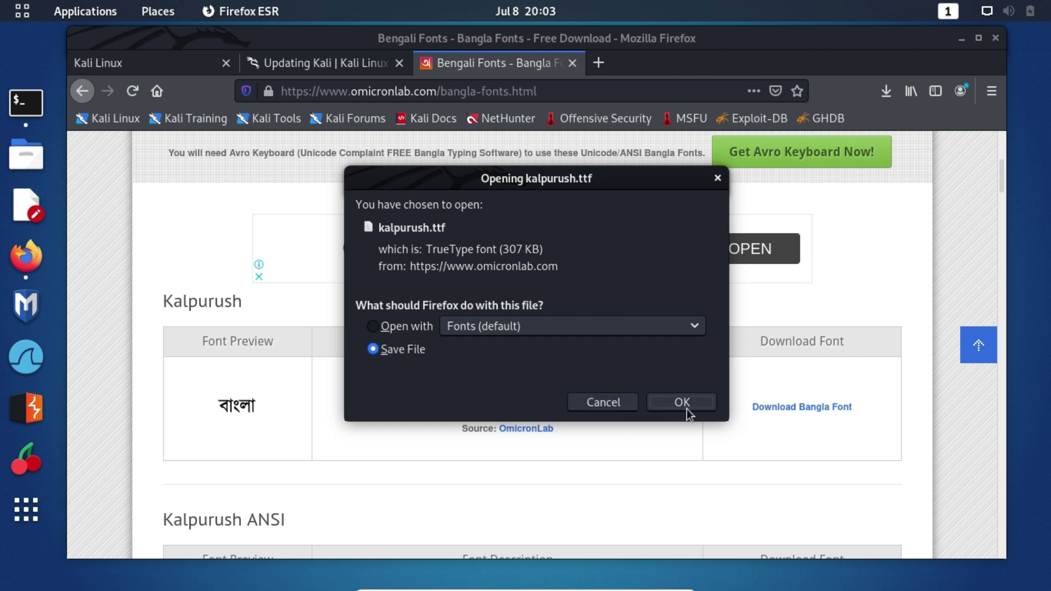
click(686, 405)
click(886, 92)
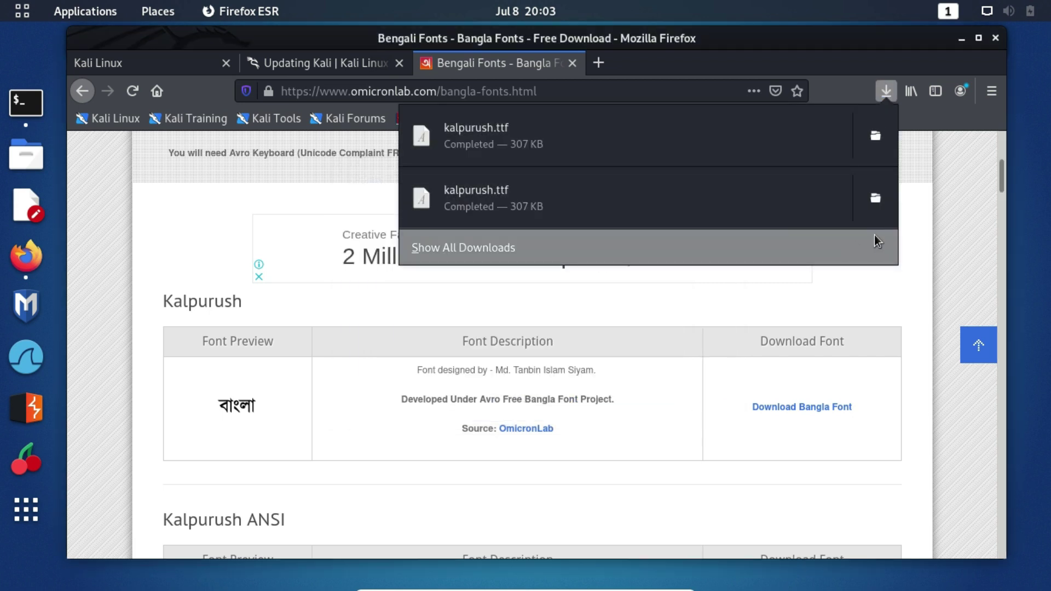
click(874, 198)
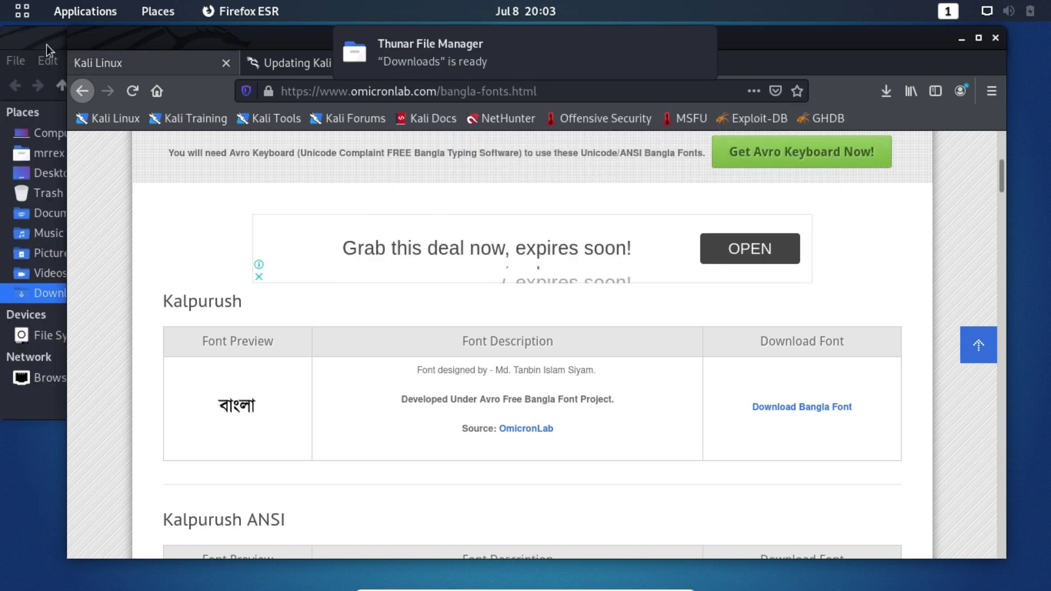
- Open a terminal inside the Downloads folder
drag(44, 44, 426, 92)
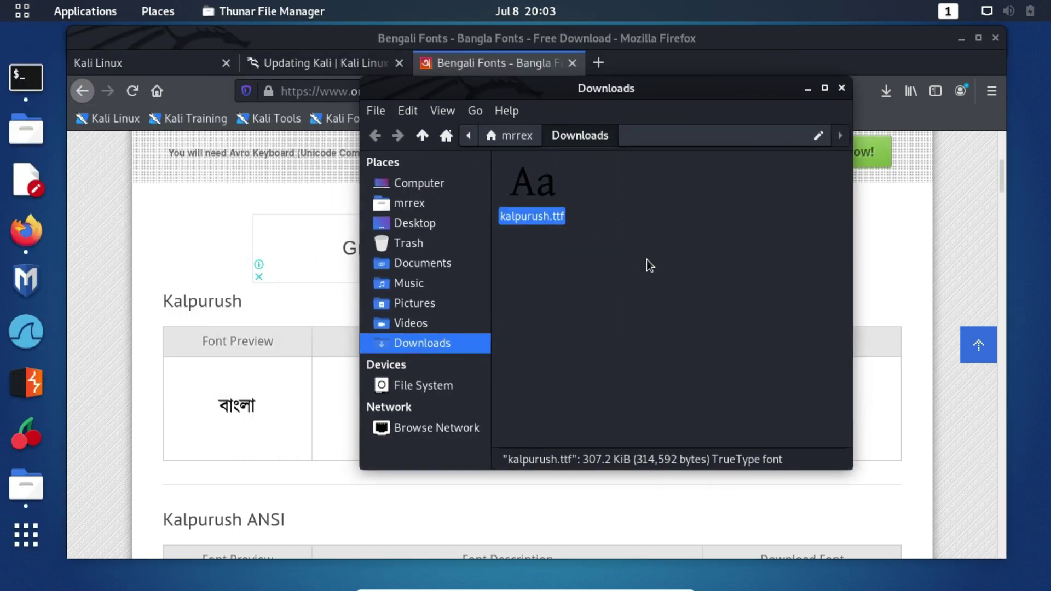
right_click(649, 259)
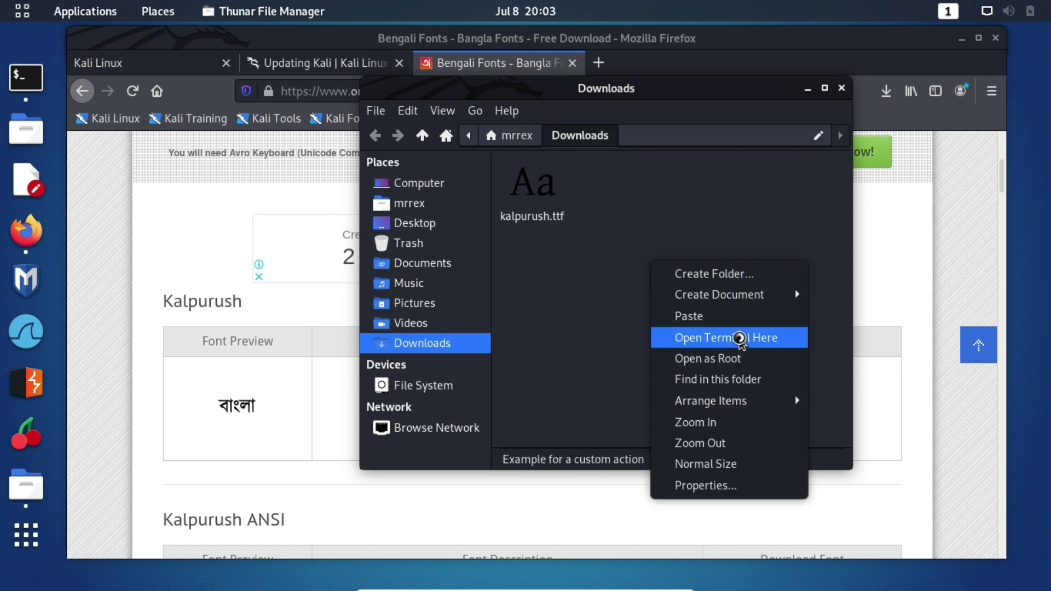
click(739, 337)
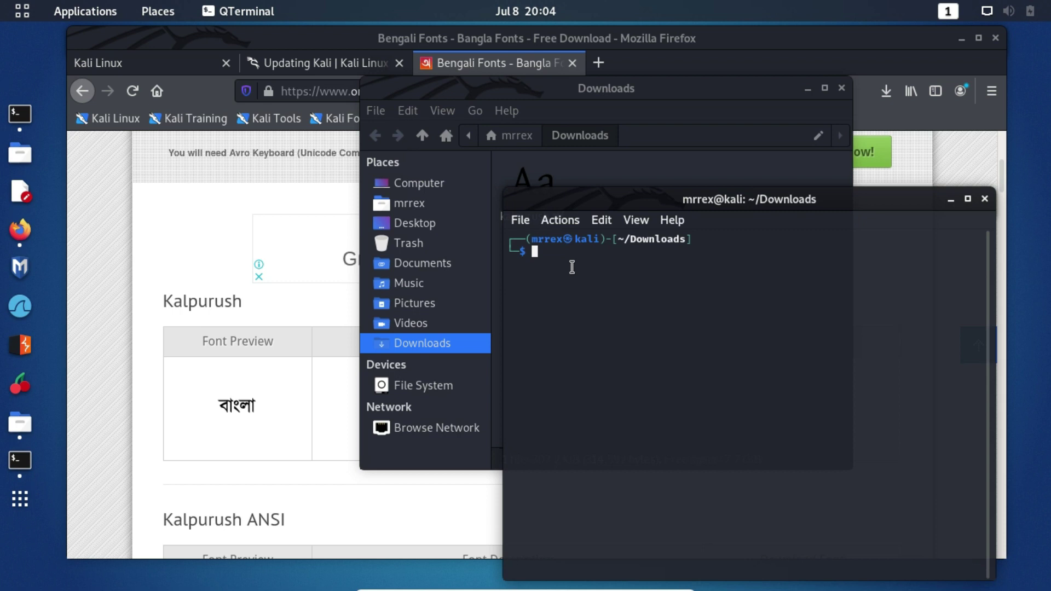
- Run 'sudo mv kalpurush.ttf /usr/share/fonts' and authorise it with the password
text(sudo )
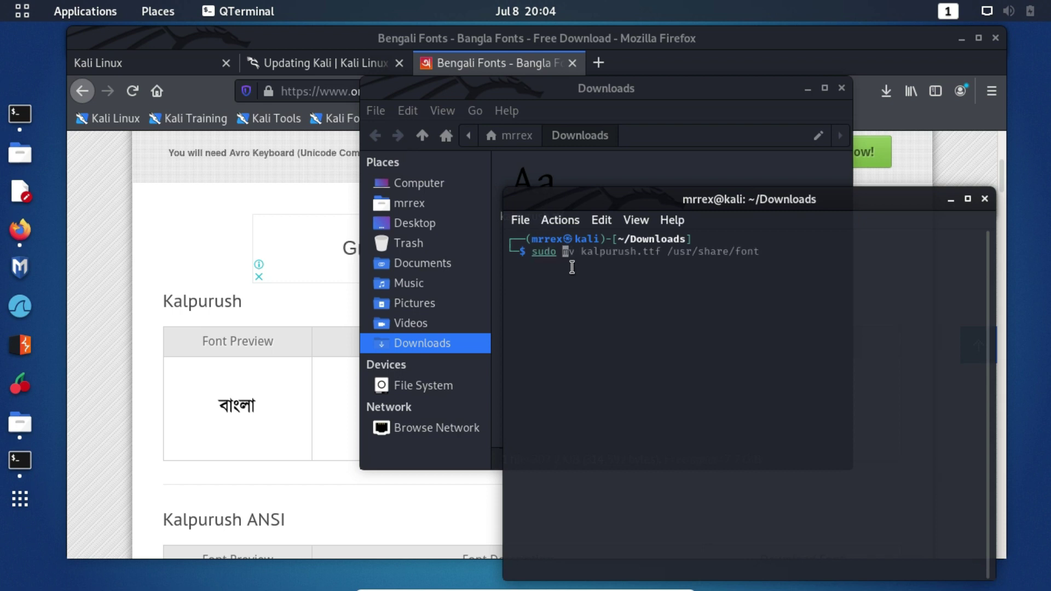
text(mv kalpurush.ttf )
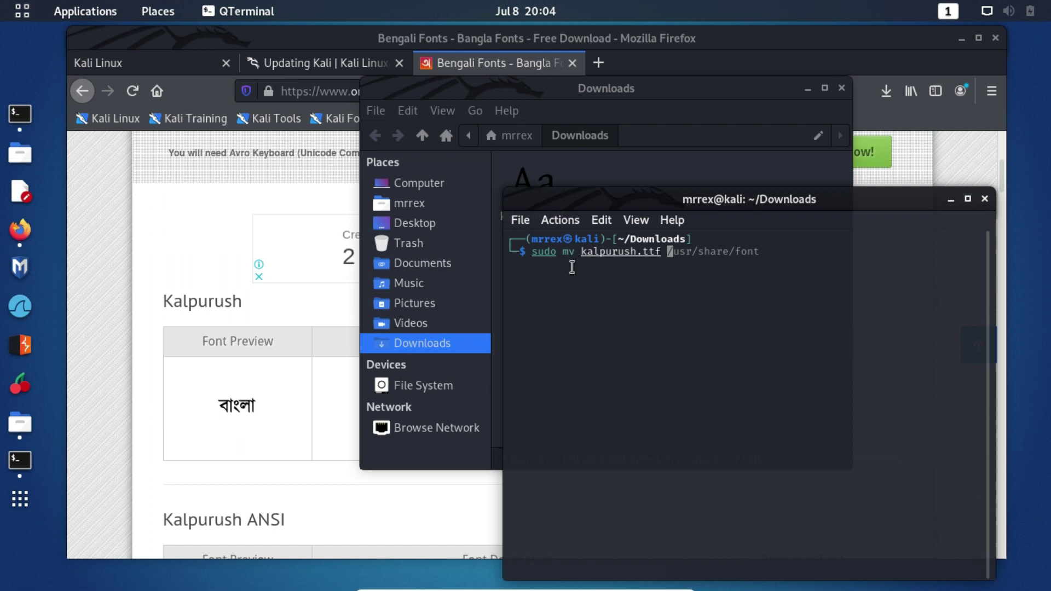
text(/usr/)
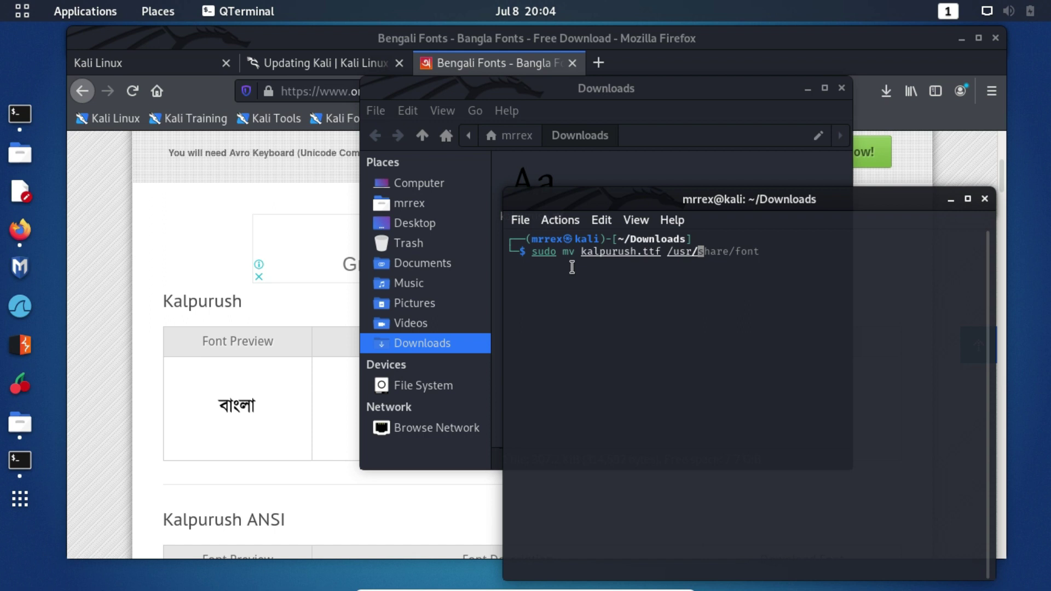
text(s)
key(Tab)
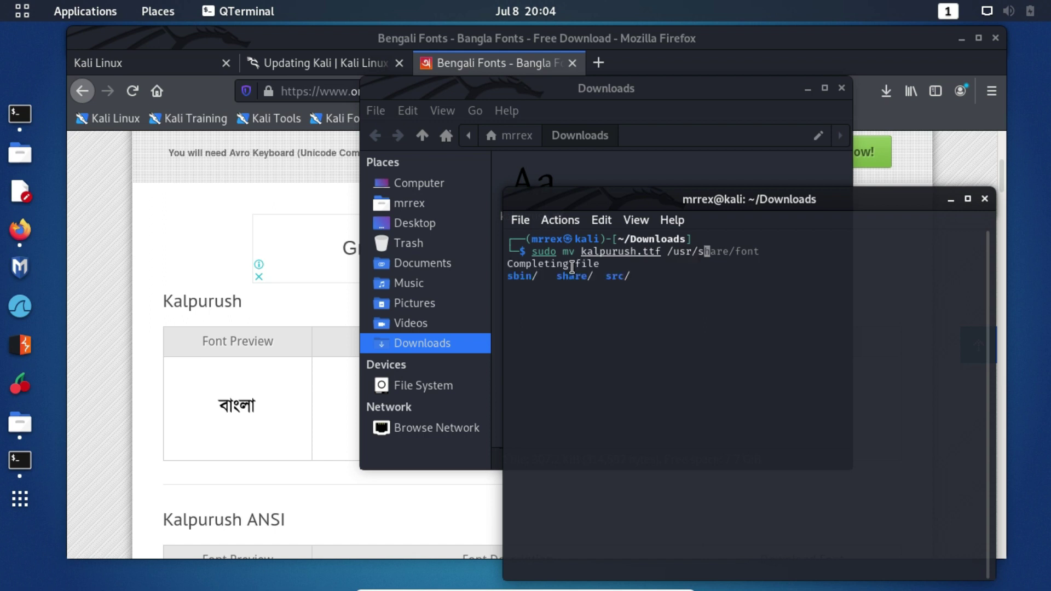
text(hare/)
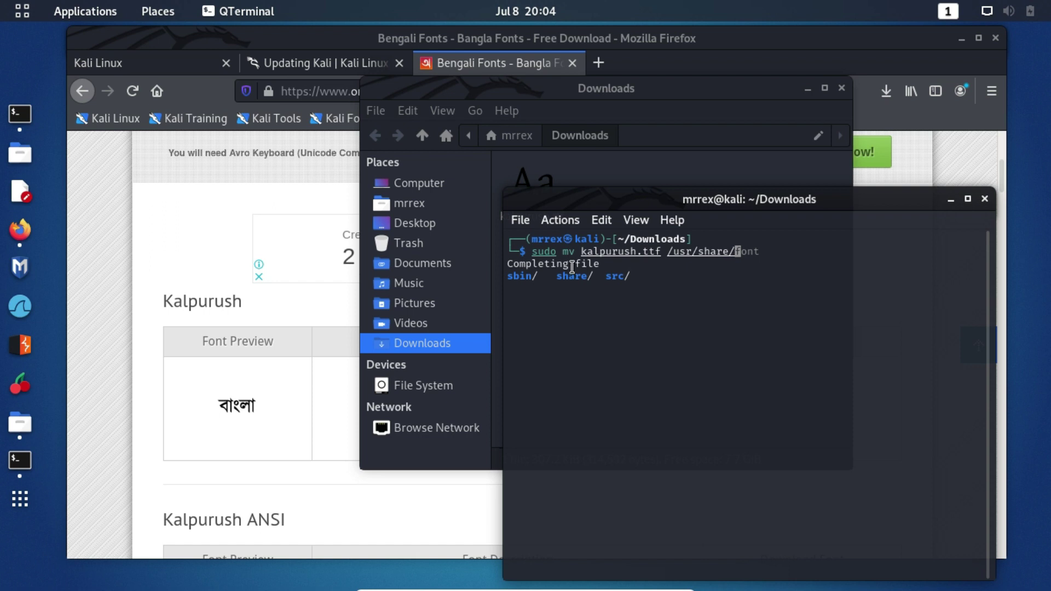
text(f)
key(Tab)
text(onts)
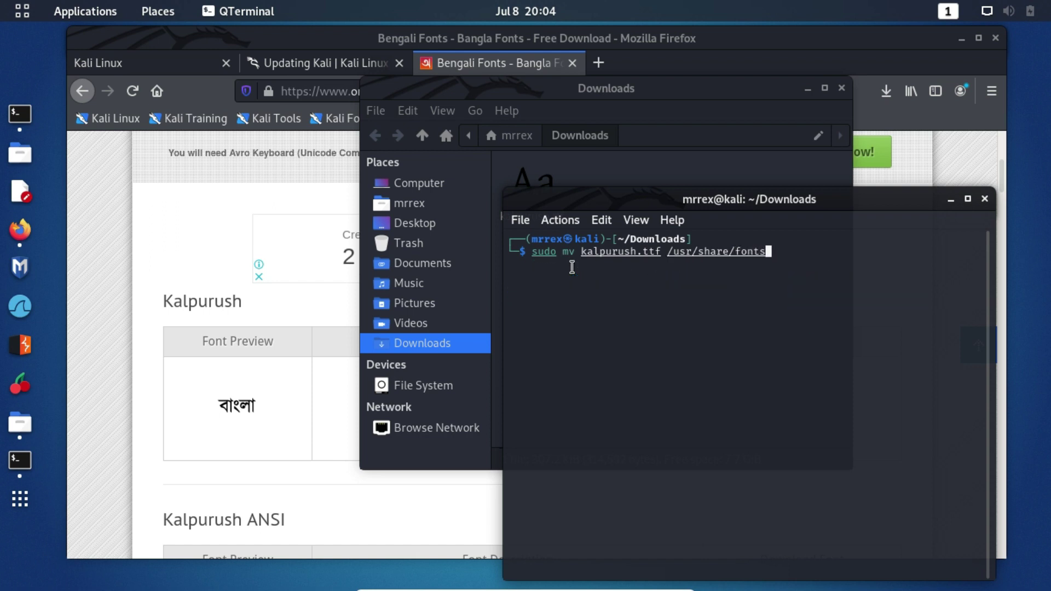
key(Return)
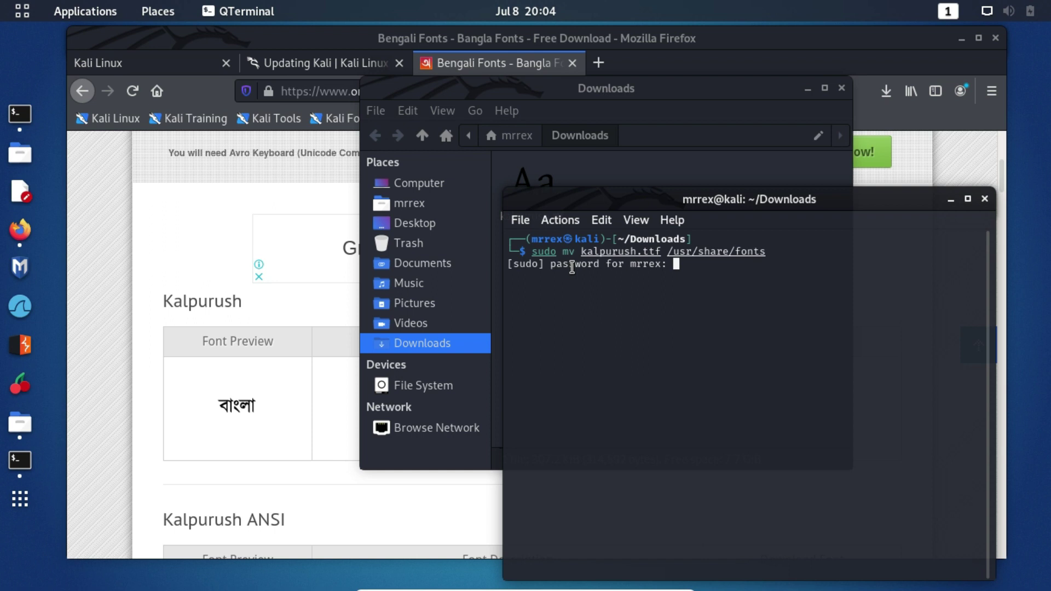
key(Return)
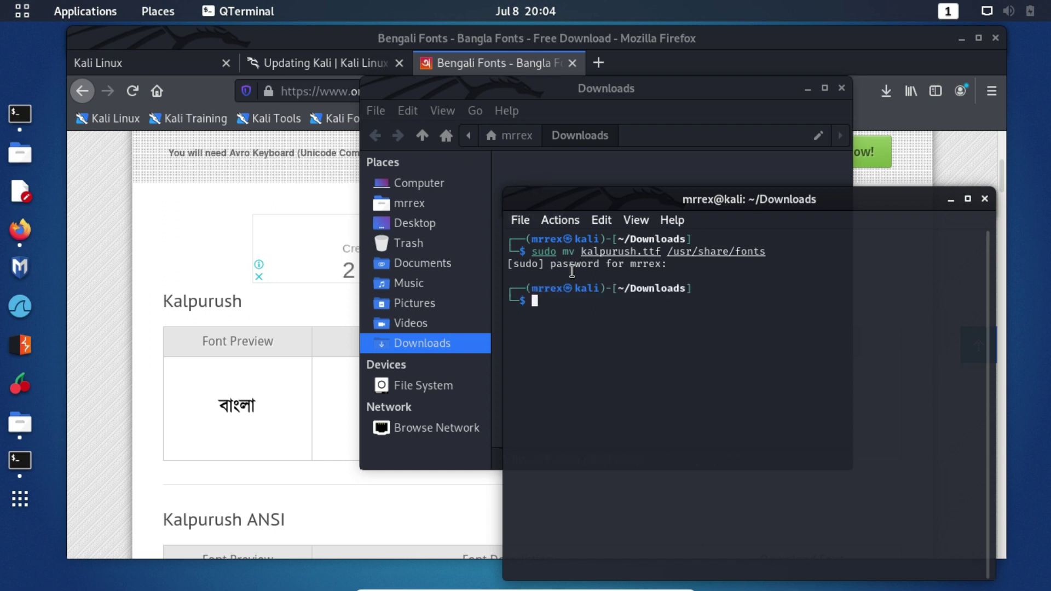
- Clear text highlights in the terminal and reposition its window
drag(533, 253, 556, 254)
click(563, 258)
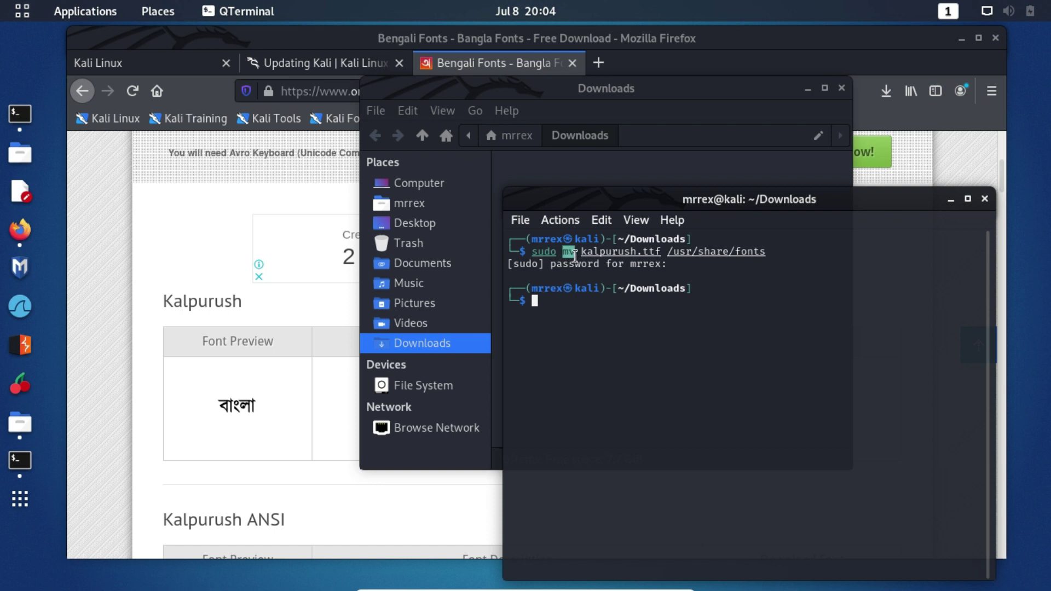
drag(630, 229, 762, 300)
click(672, 305)
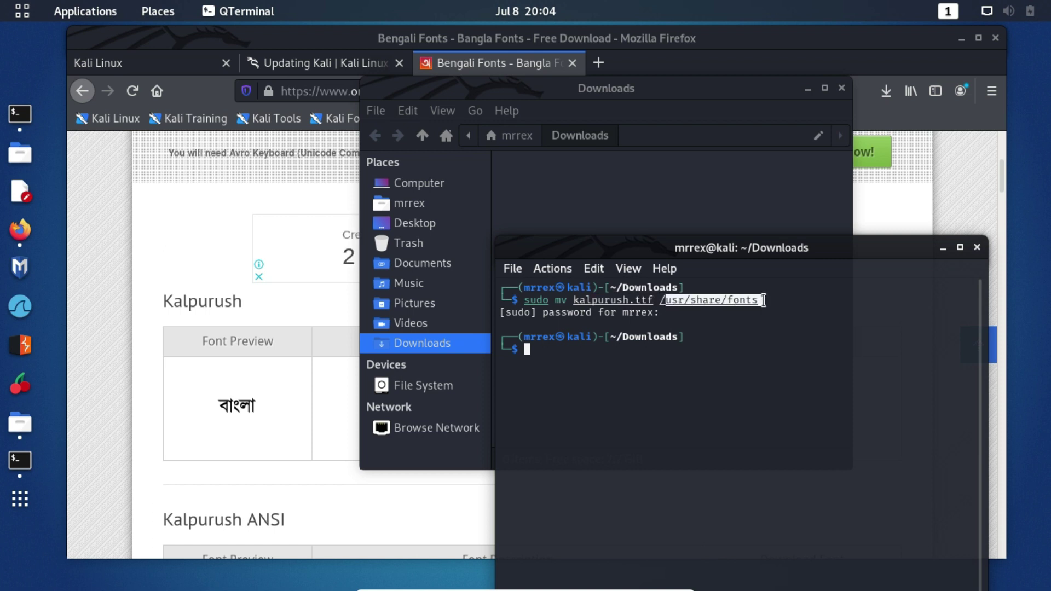
click(762, 300)
drag(734, 247, 701, 235)
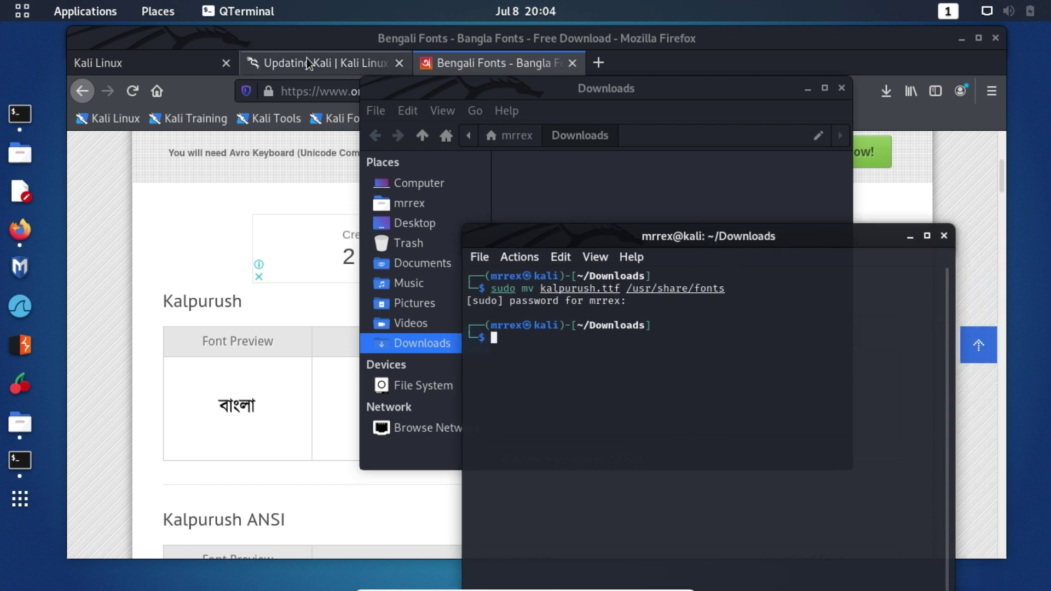
- Search Google for 'bangla' and check that the Bengali-script results render
click(98, 63)
click(498, 91)
text(ba)
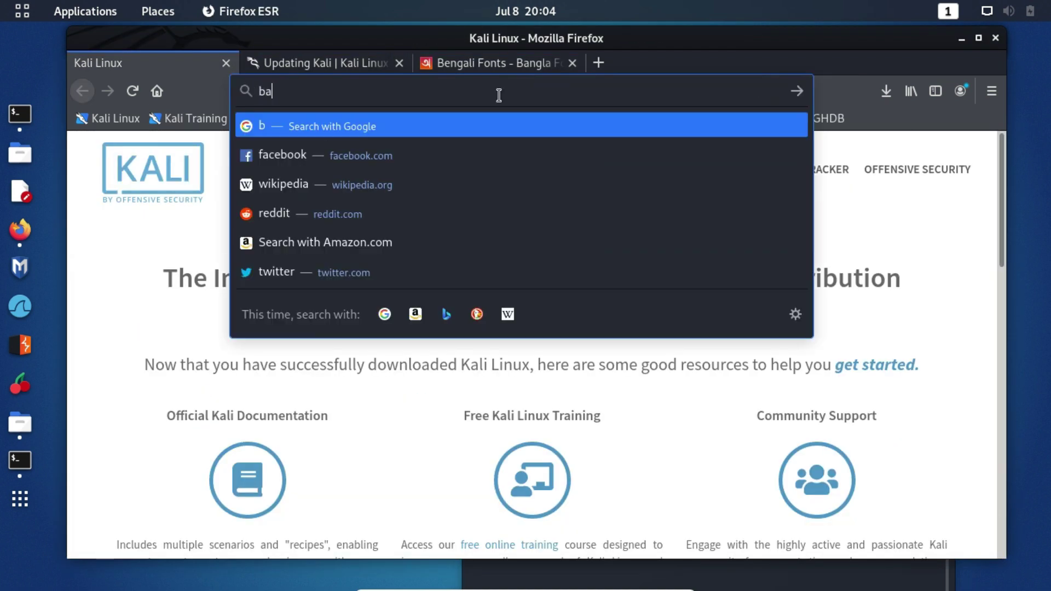
text(ng)
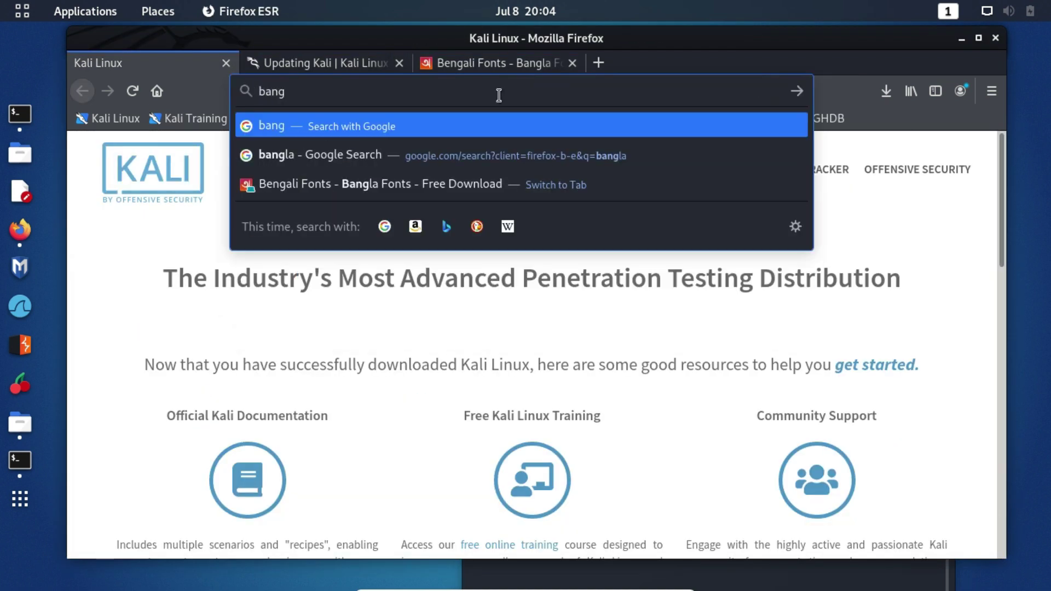
text(la)
key(Return)
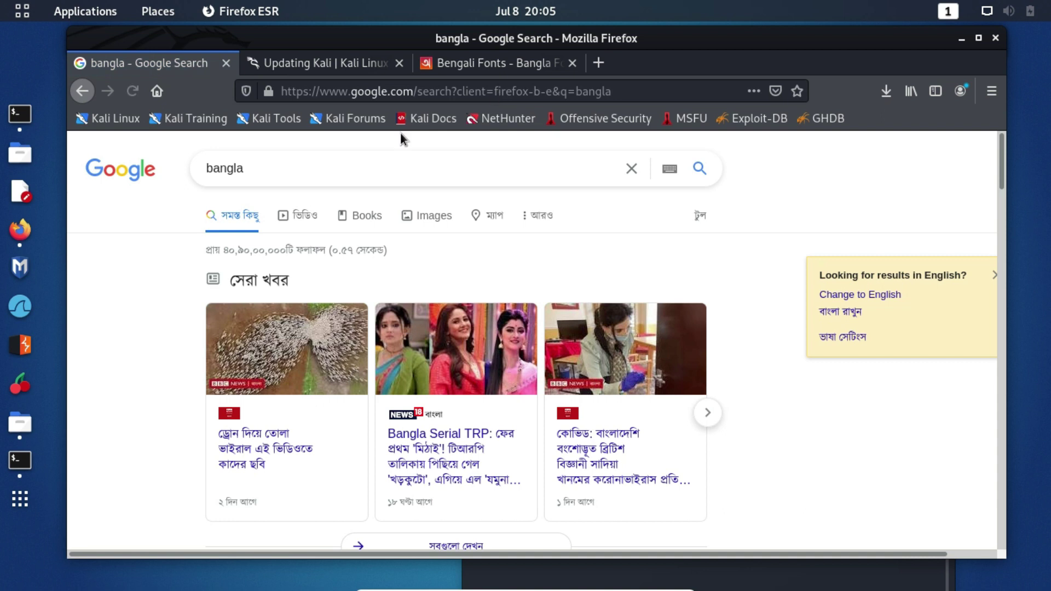
scroll(339, 355, down, 4)
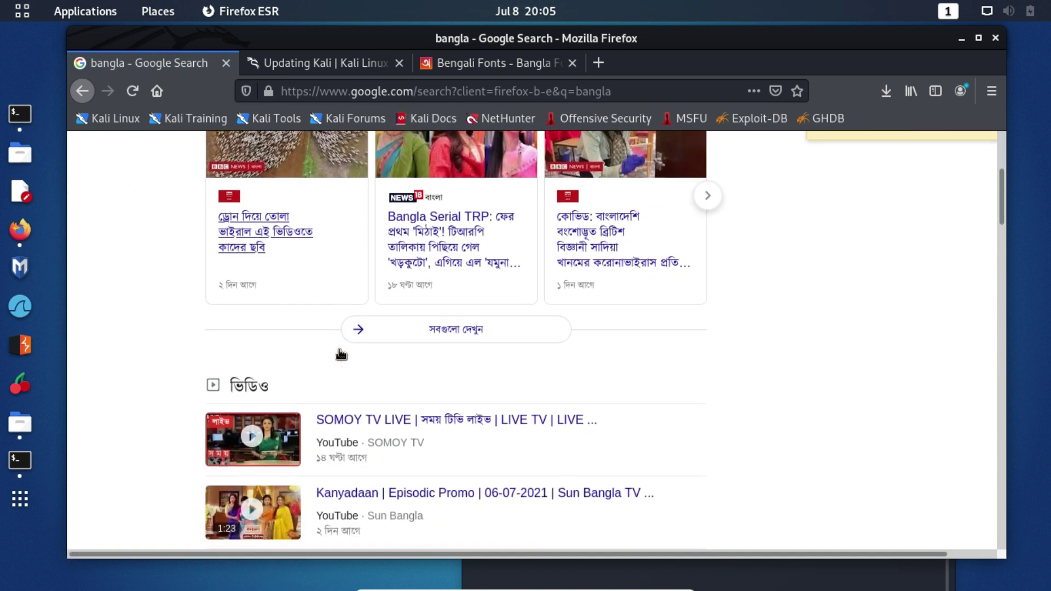
scroll(495, 425, up, 4)
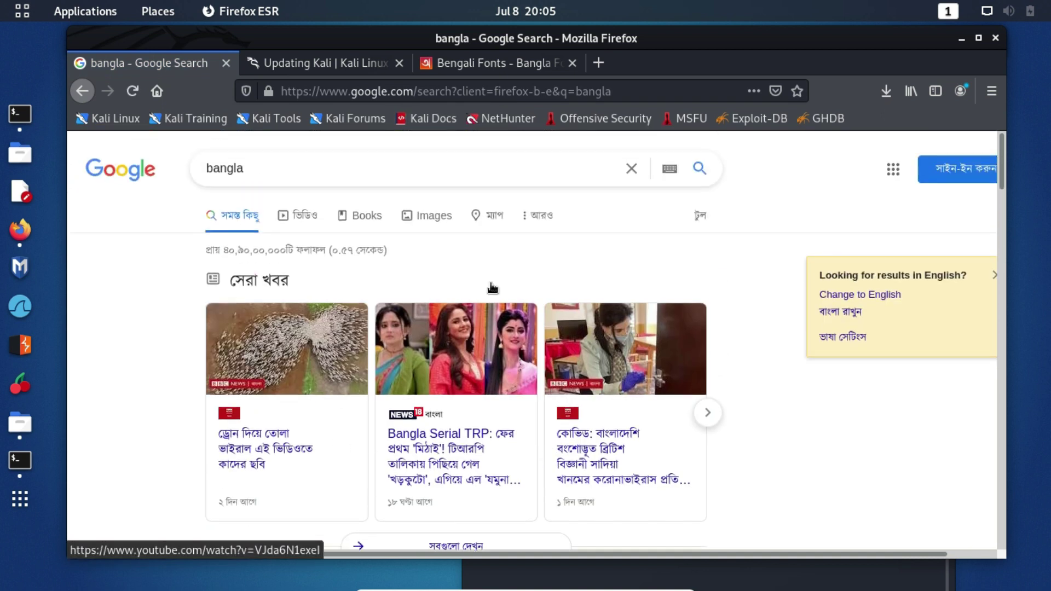
drag(923, 366, 851, 313)
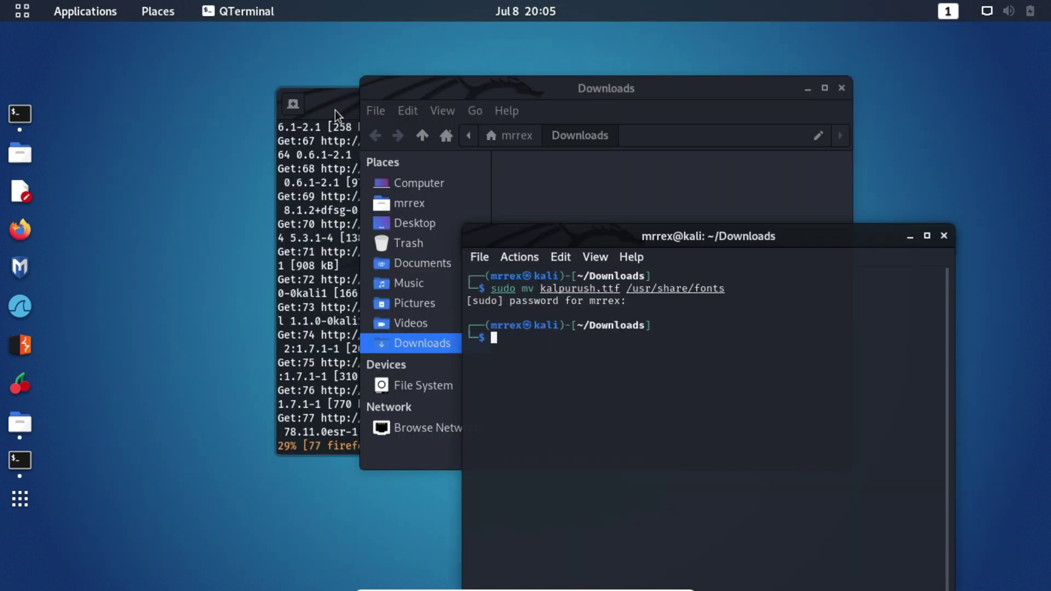
- Bring the upgrade terminal forward and move it to the right
click(335, 110)
drag(415, 108, 464, 100)
scroll(616, 253, up, 15)
- Check the upgrade output and move the upgrade terminal aside
scroll(617, 253, down, 20)
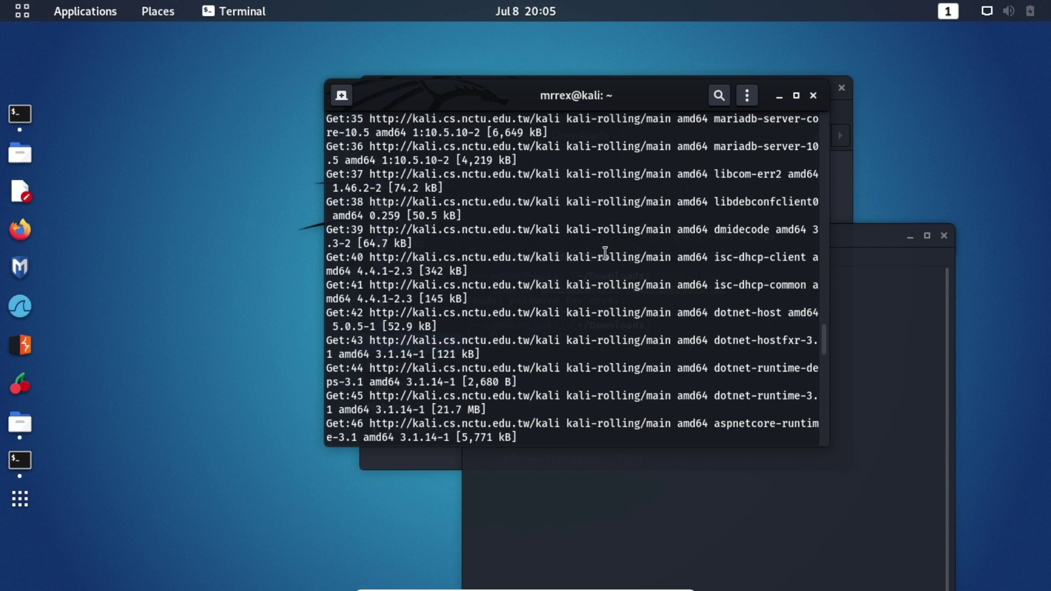
scroll(597, 265, down, 1)
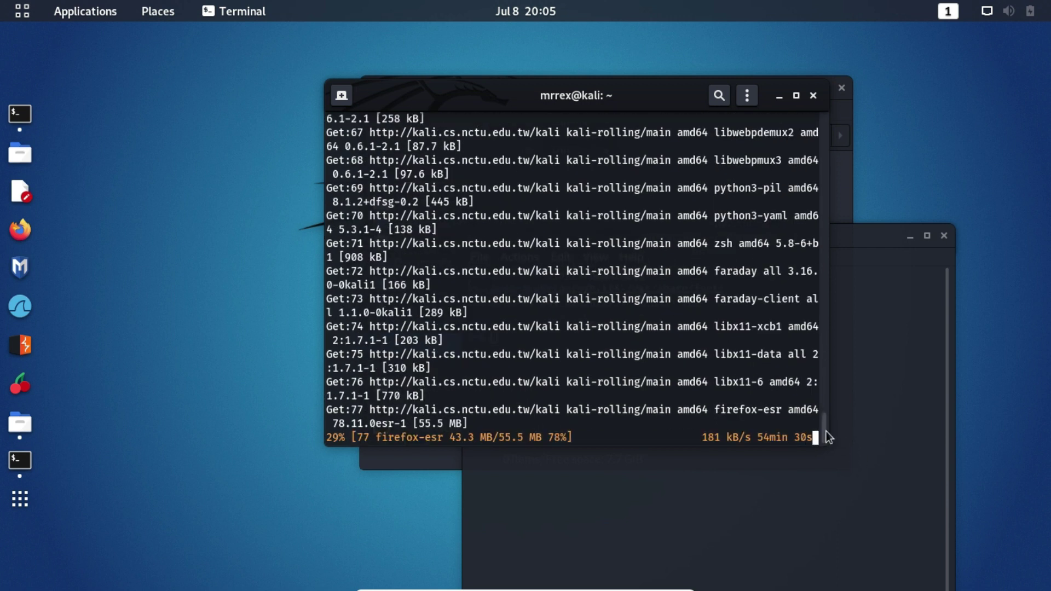
mouse_move(825, 431)
mouse_down()
mouse_move(833, 250)
mouse_move(811, 143)
mouse_move(828, 235)
mouse_move(829, 448)
mouse_up()
drag(682, 89, 484, 100)
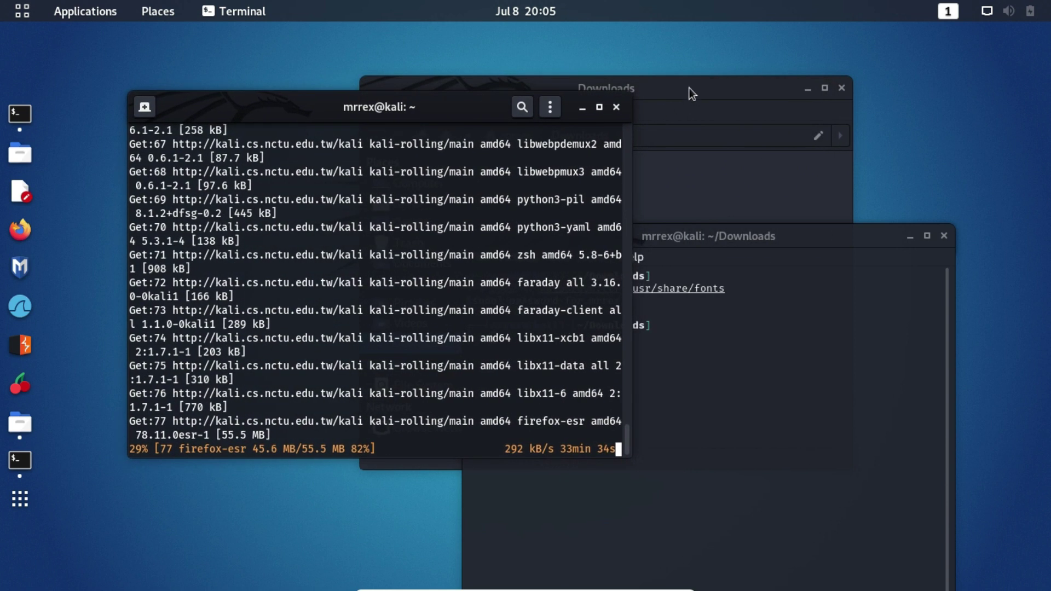
- Close the Downloads folder window and the Downloads terminal
click(688, 93)
click(841, 88)
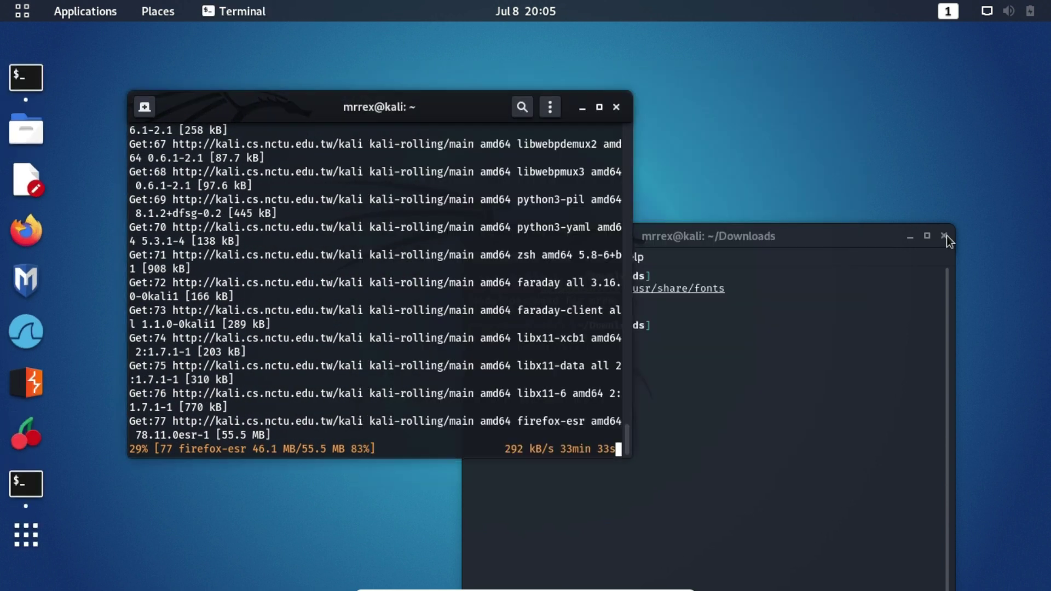
click(945, 237)
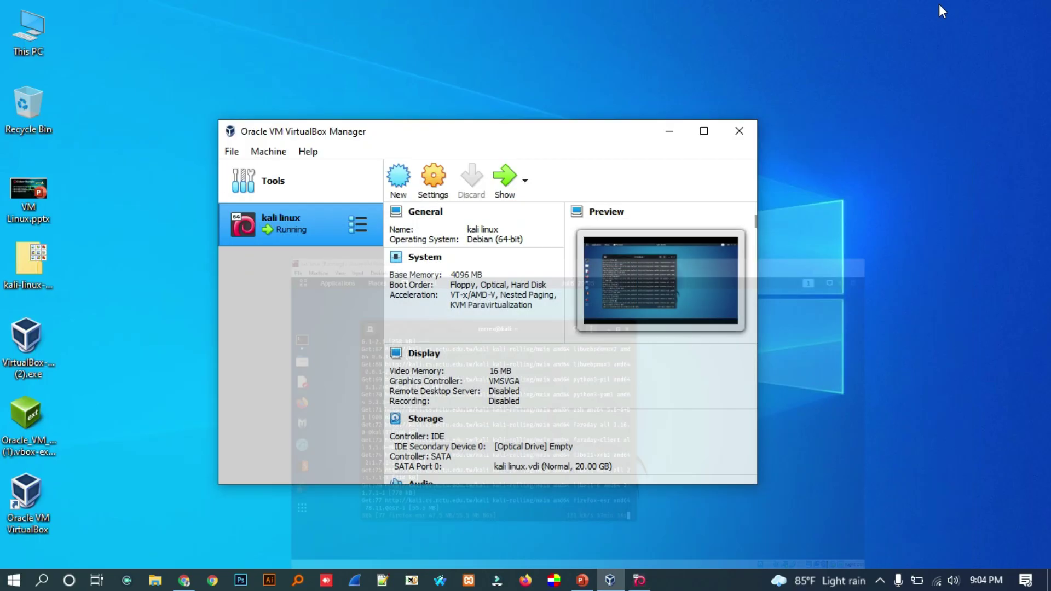
- Open File > Preferences in the VirtualBox Manager
drag(416, 132, 461, 127)
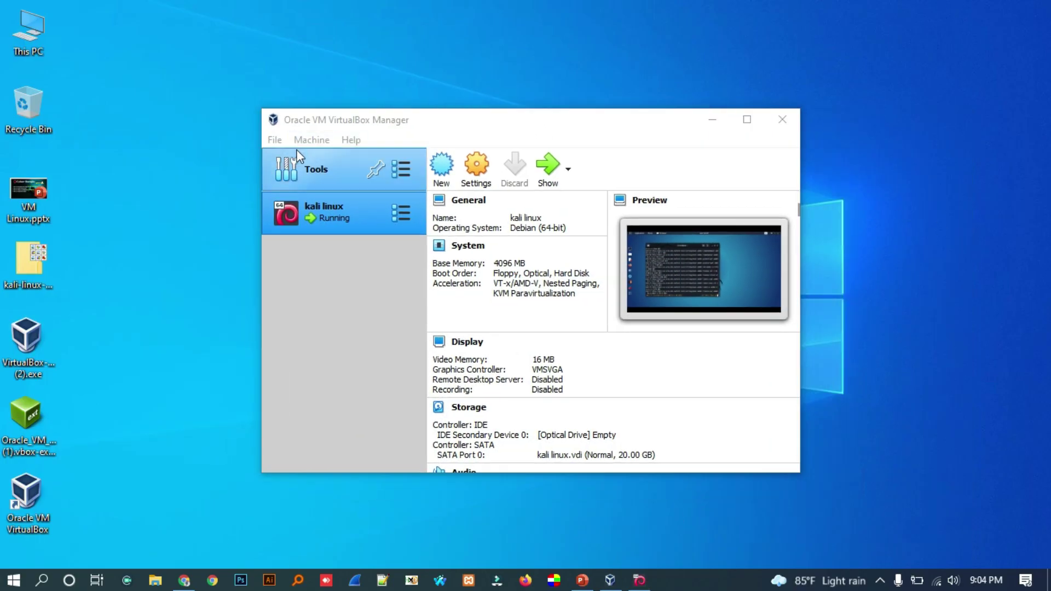
click(275, 140)
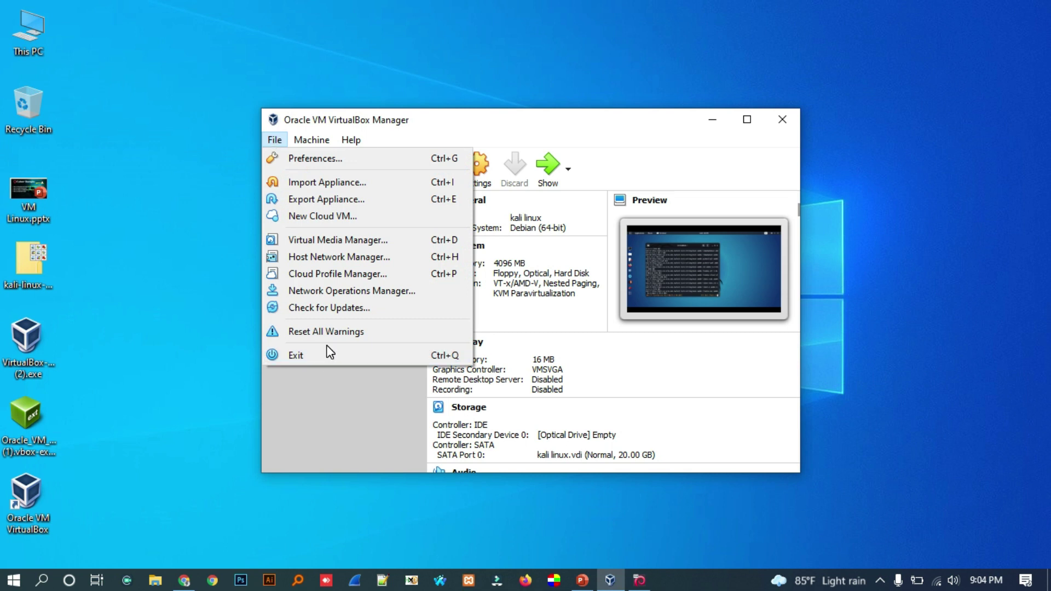
click(317, 159)
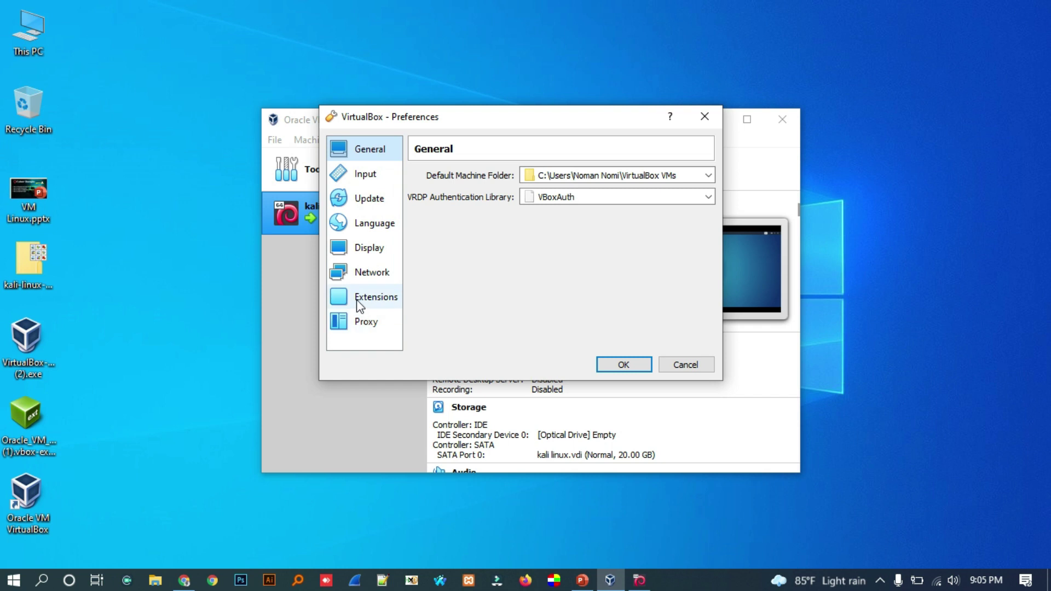
- Reinstall the Extension Pack from the downloaded .vbox-extpack file, accepting the licence
click(363, 300)
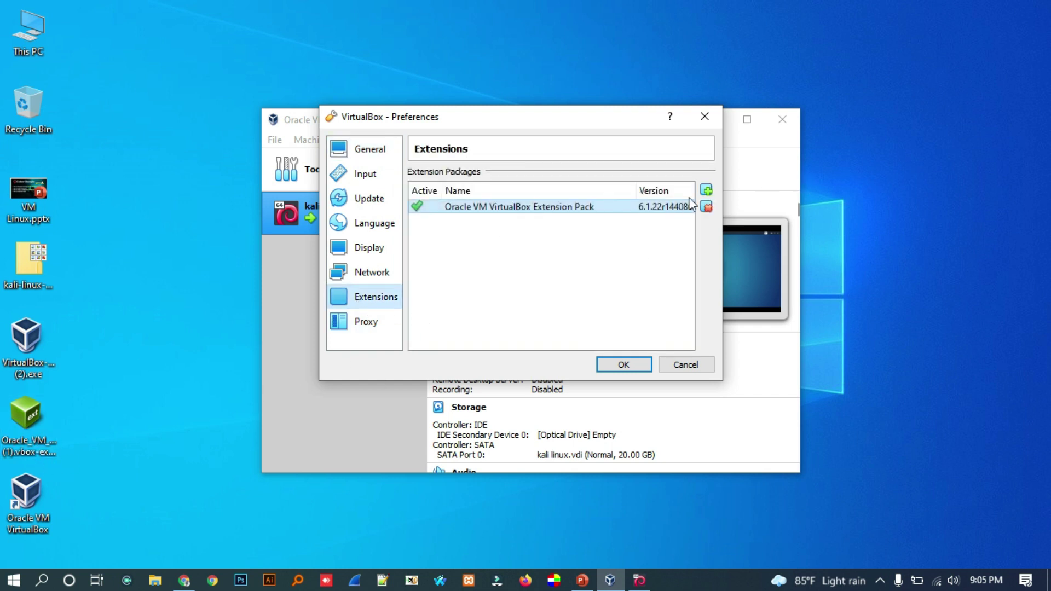
click(717, 478)
double_click(516, 278)
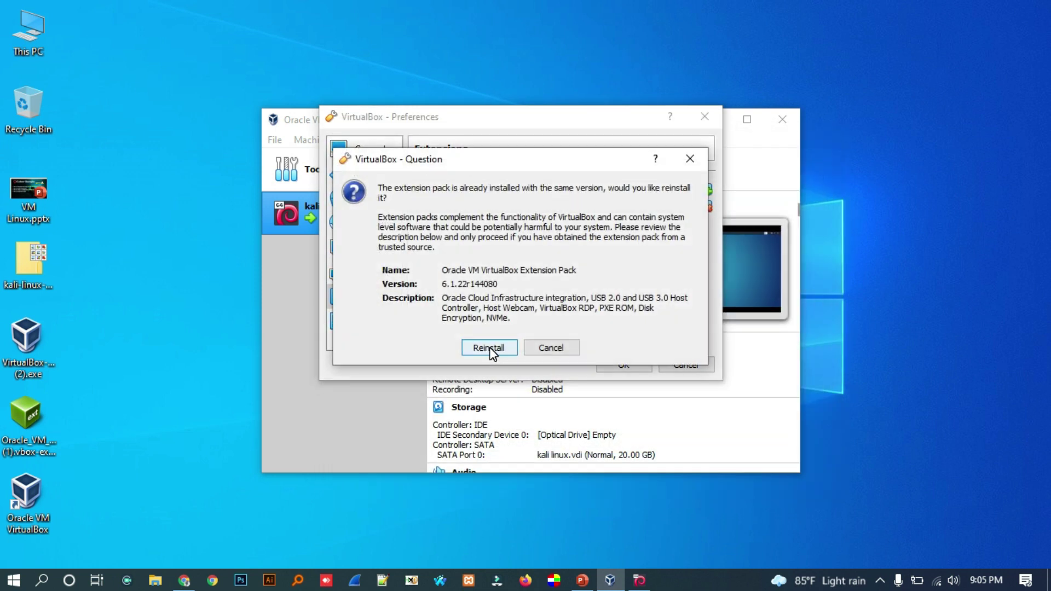
click(490, 349)
scroll(677, 237, down, 10)
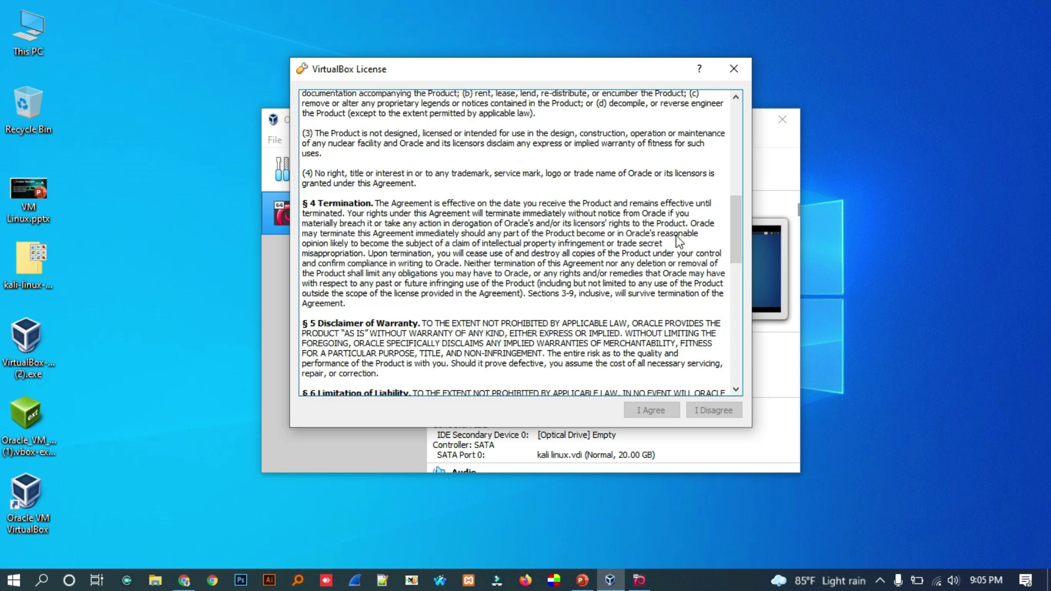
drag(738, 257, 737, 380)
click(645, 412)
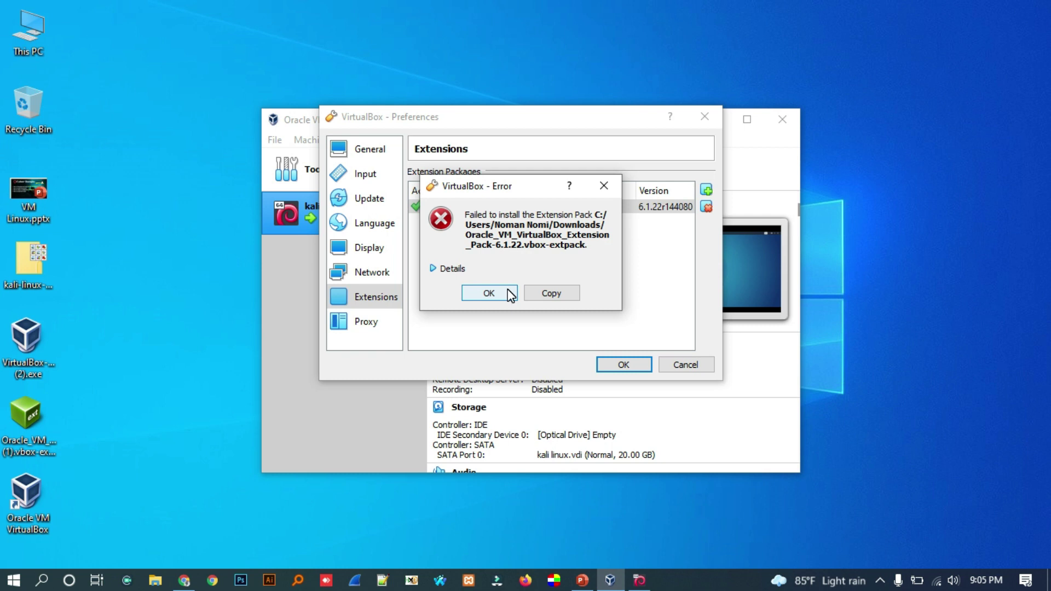
- Dismiss the failed-install error and attempt to remove the Extension Pack
click(509, 292)
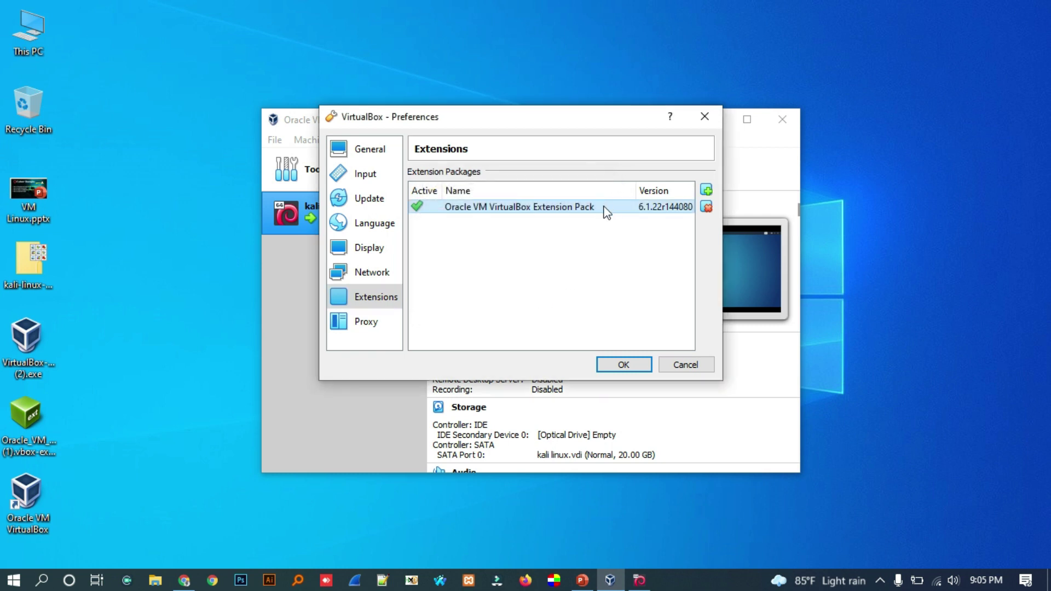
click(706, 207)
click(513, 304)
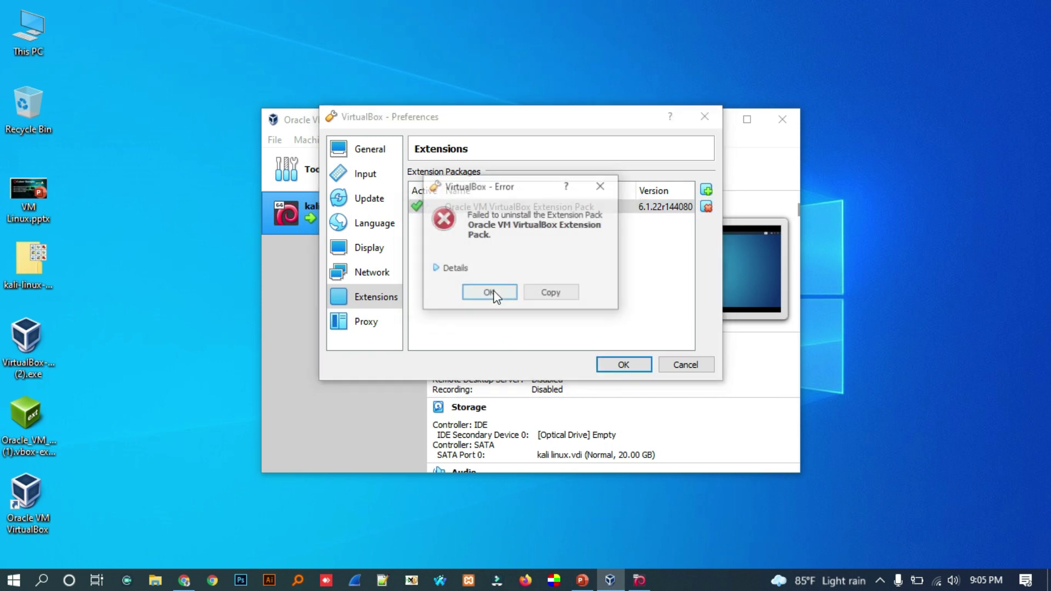